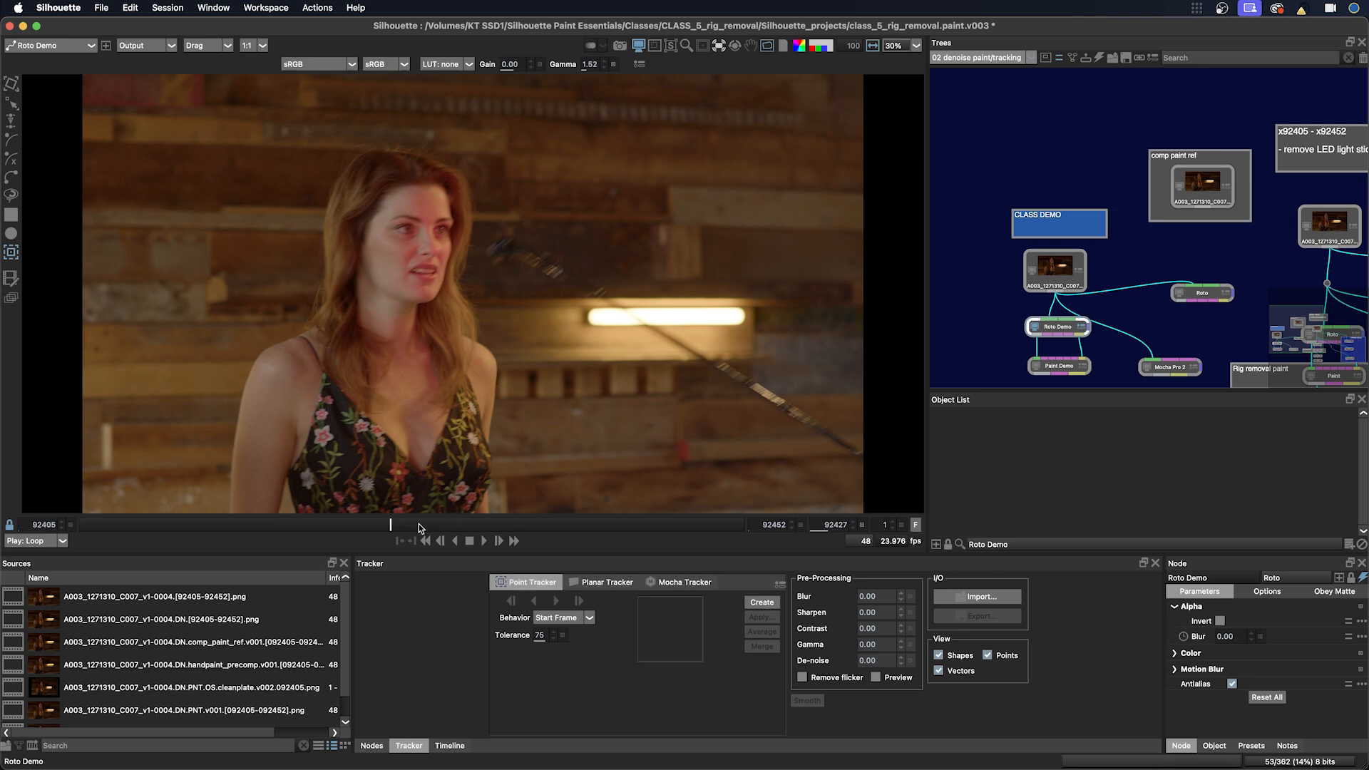
Step: Enlarge the viewer and scrub through the shot to examine the boom pole and background wall for trackable features
{"action": "left_click_drag", "start_coordinate": [390, 526], "coordinate": [531, 525]}
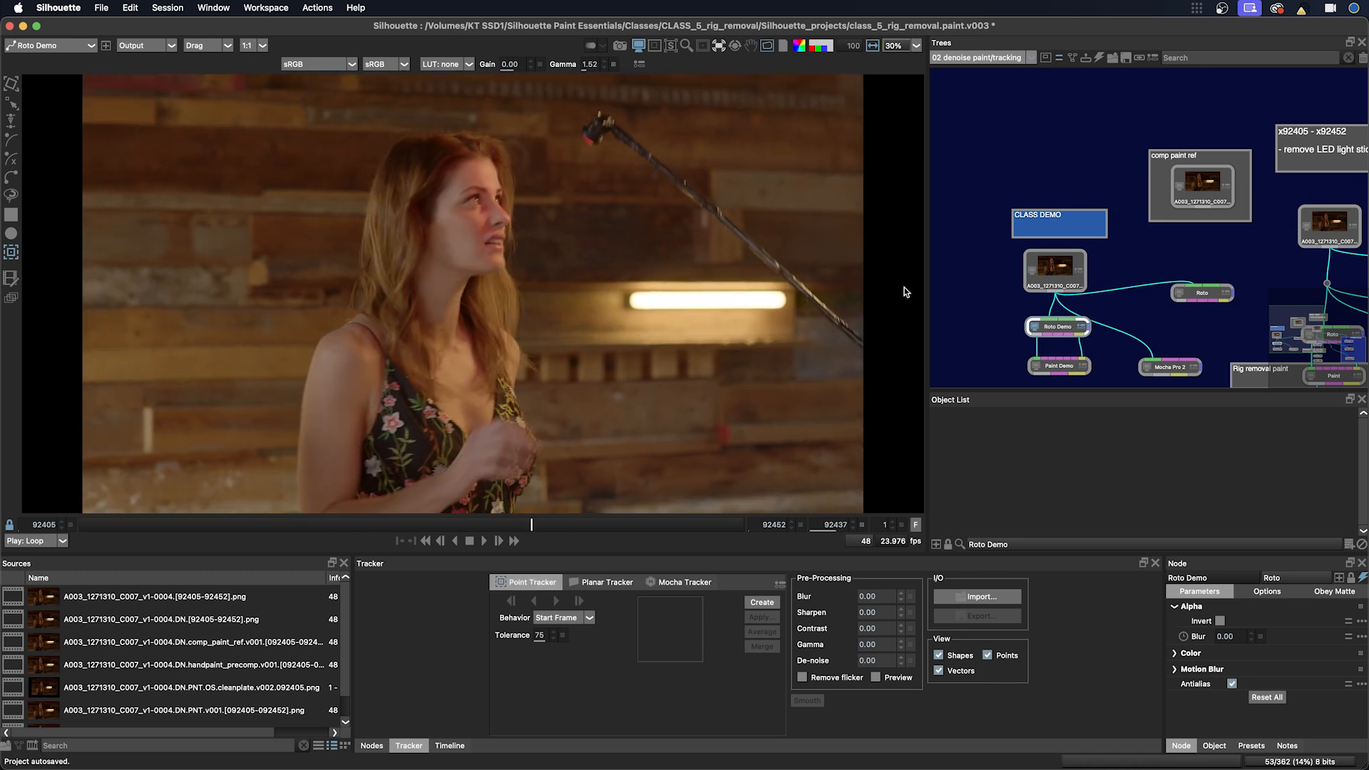
{"action": "left_click_drag", "start_coordinate": [928, 281], "coordinate": [1052, 279]}
{"action": "left_click_drag", "start_coordinate": [617, 524], "coordinate": [474, 491]}
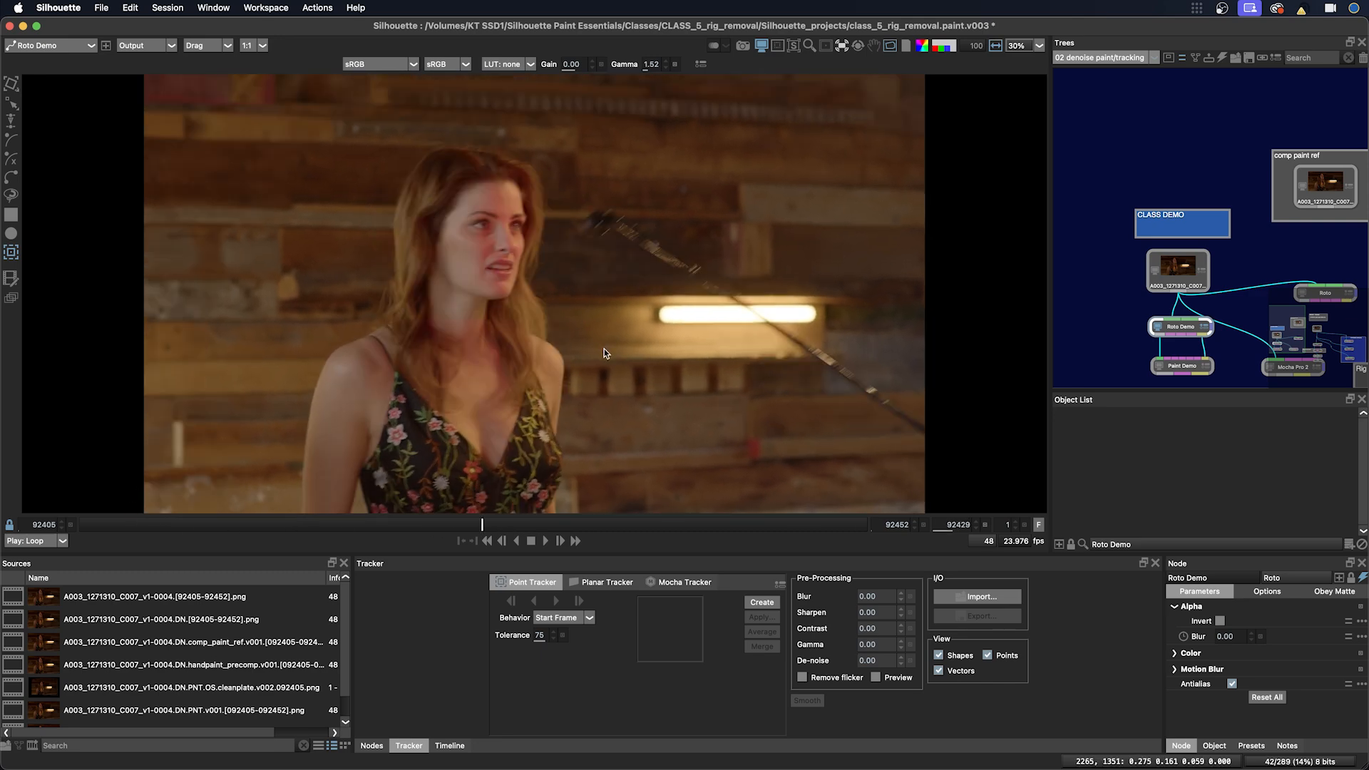
{"action": "left_click_drag", "start_coordinate": [482, 526], "coordinate": [865, 468]}
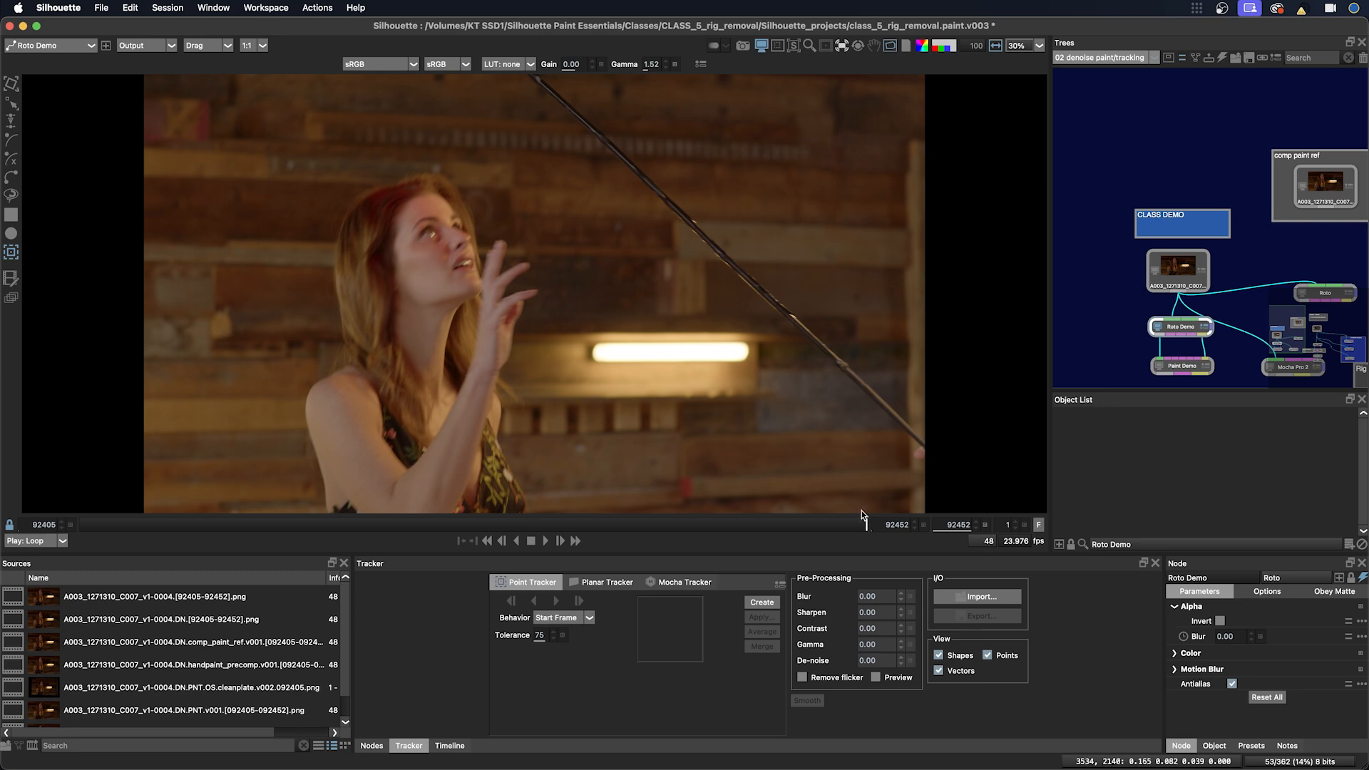
{"action": "left_click_drag", "start_coordinate": [861, 511], "coordinate": [941, 484]}
{"action": "left_click_drag", "start_coordinate": [852, 491], "coordinate": [71, 512]}
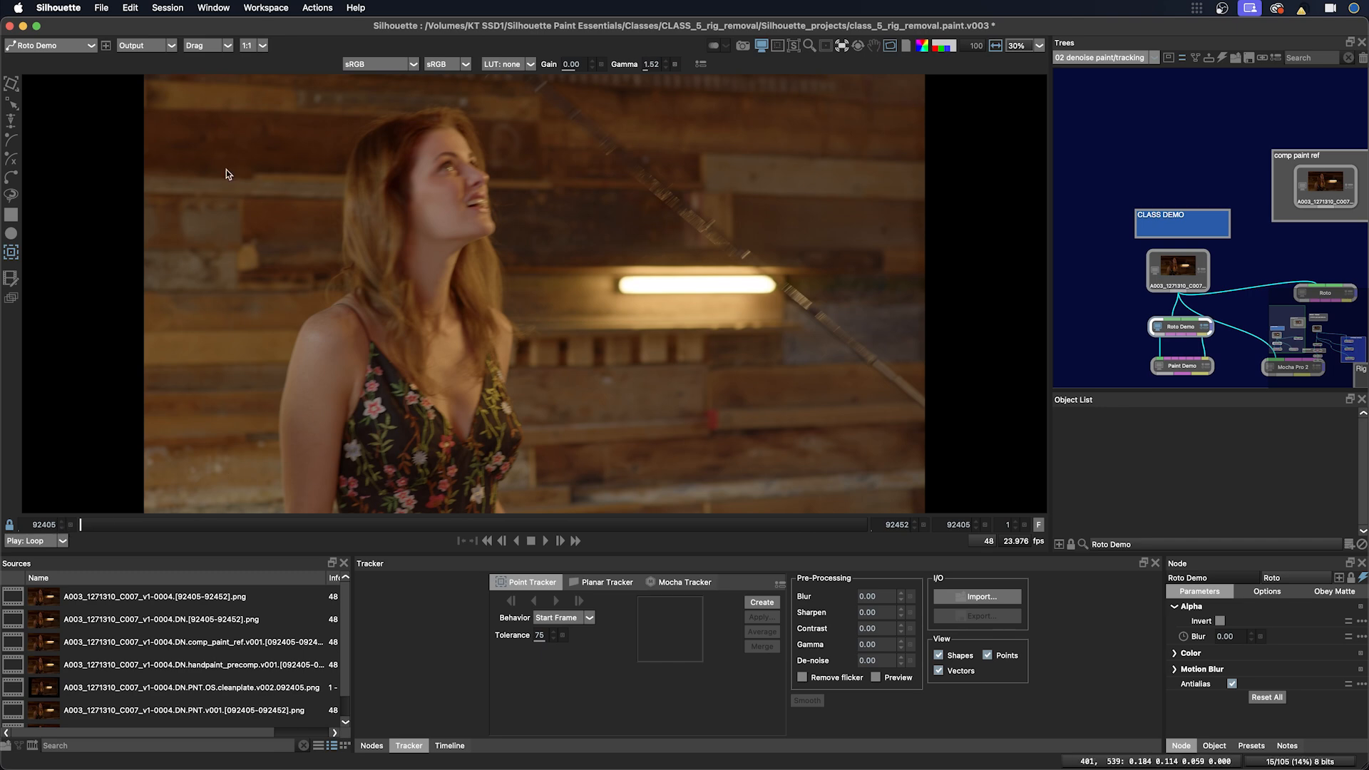
{"action": "mouse_move", "coordinate": [78, 522]}
{"action": "left_mouse_down"}
{"action": "mouse_move", "coordinate": [439, 507]}
{"action": "mouse_move", "coordinate": [773, 529]}
{"action": "mouse_move", "coordinate": [76, 526]}
{"action": "left_mouse_up"}
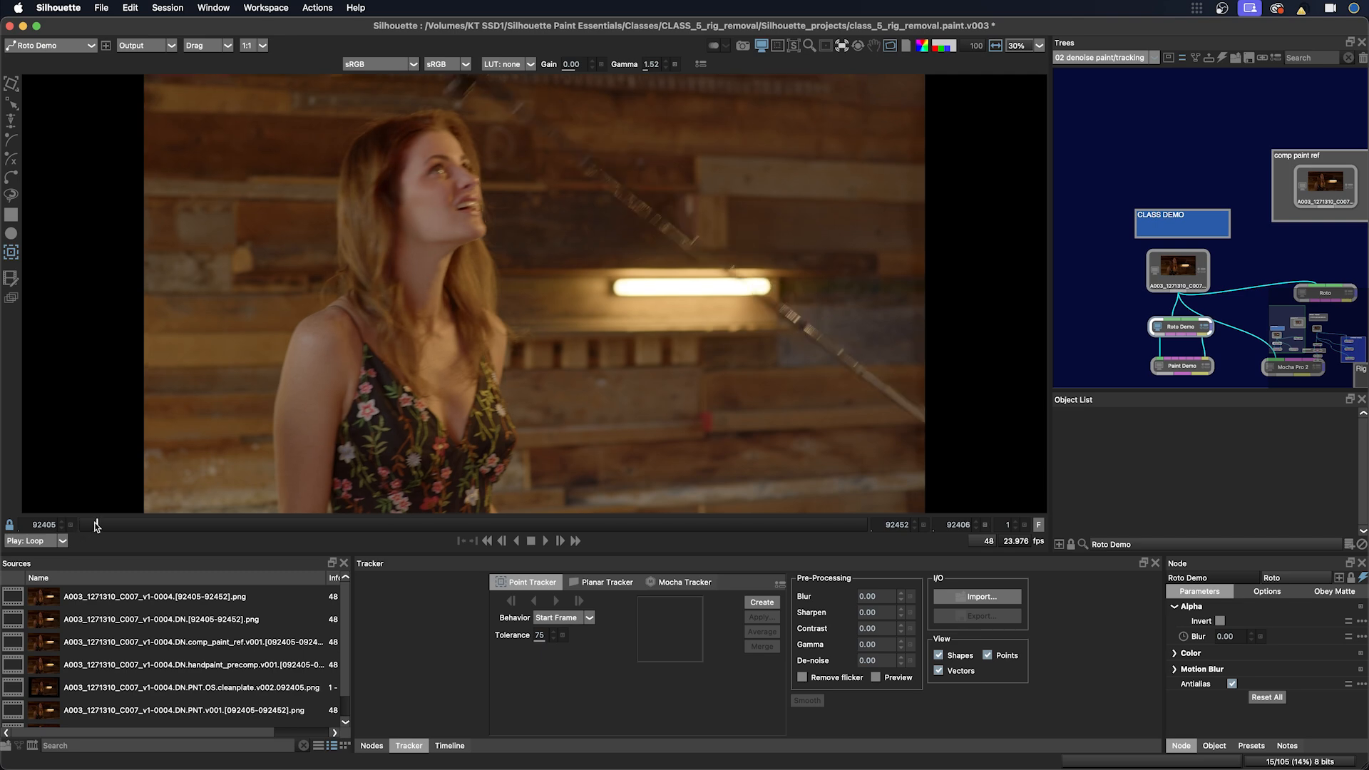
Step: At frame 92452, add a point tracker on the red spot low on the wall, match size about 137 × 128, search size about 146 × 123
{"action": "left_click_drag", "start_coordinate": [81, 523], "coordinate": [909, 505]}
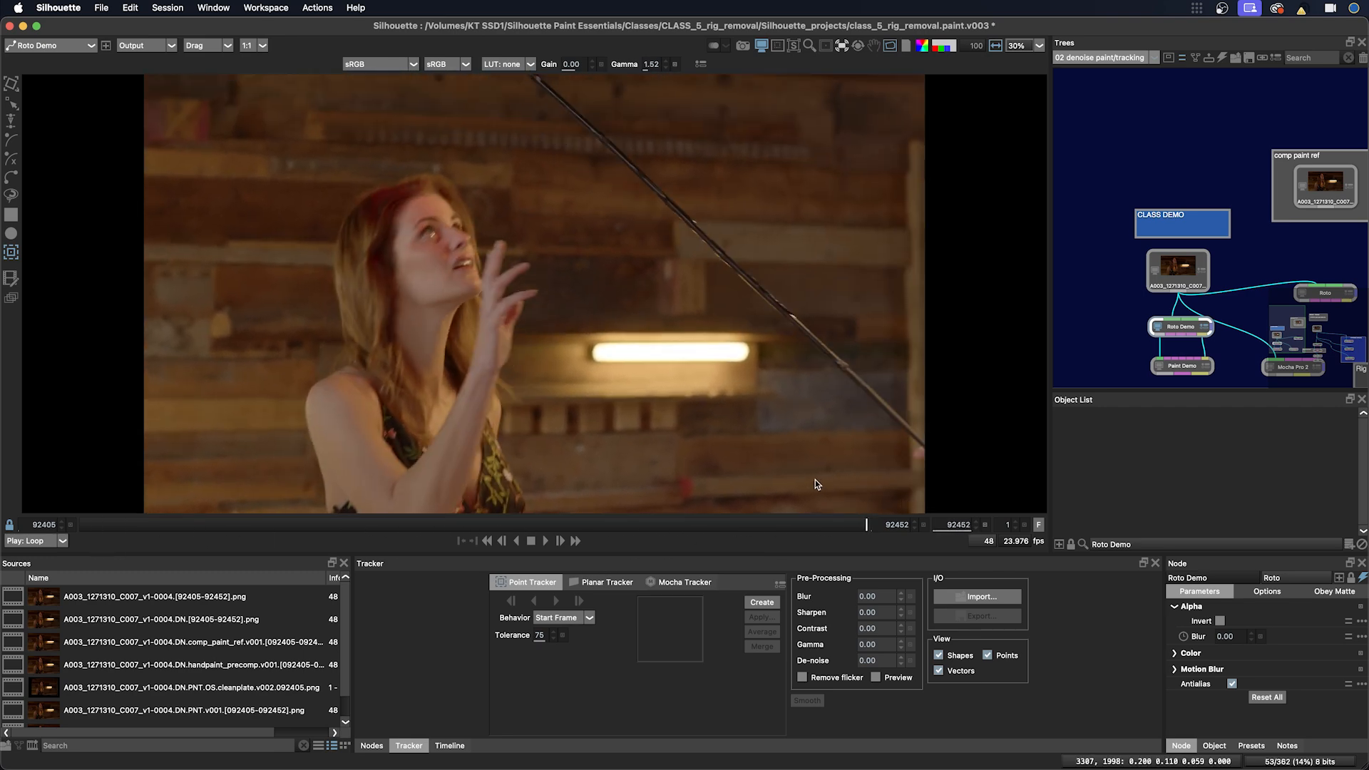
{"action": "left_click_drag", "start_coordinate": [808, 481], "coordinate": [810, 470]}
{"action": "left_click_drag", "start_coordinate": [690, 457], "coordinate": [687, 475]}
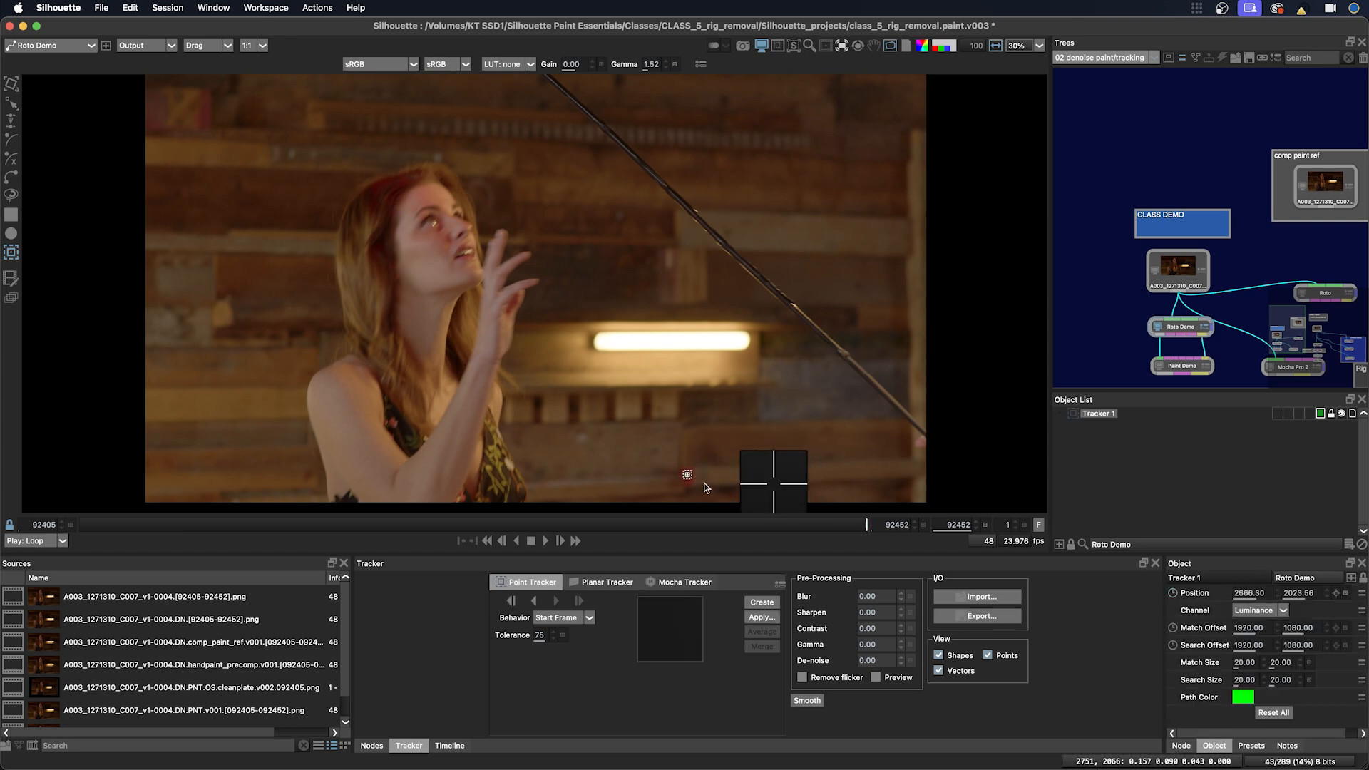
{"action": "scroll", "coordinate": [703, 487], "scroll_direction": "up", "scroll_amount": 4}
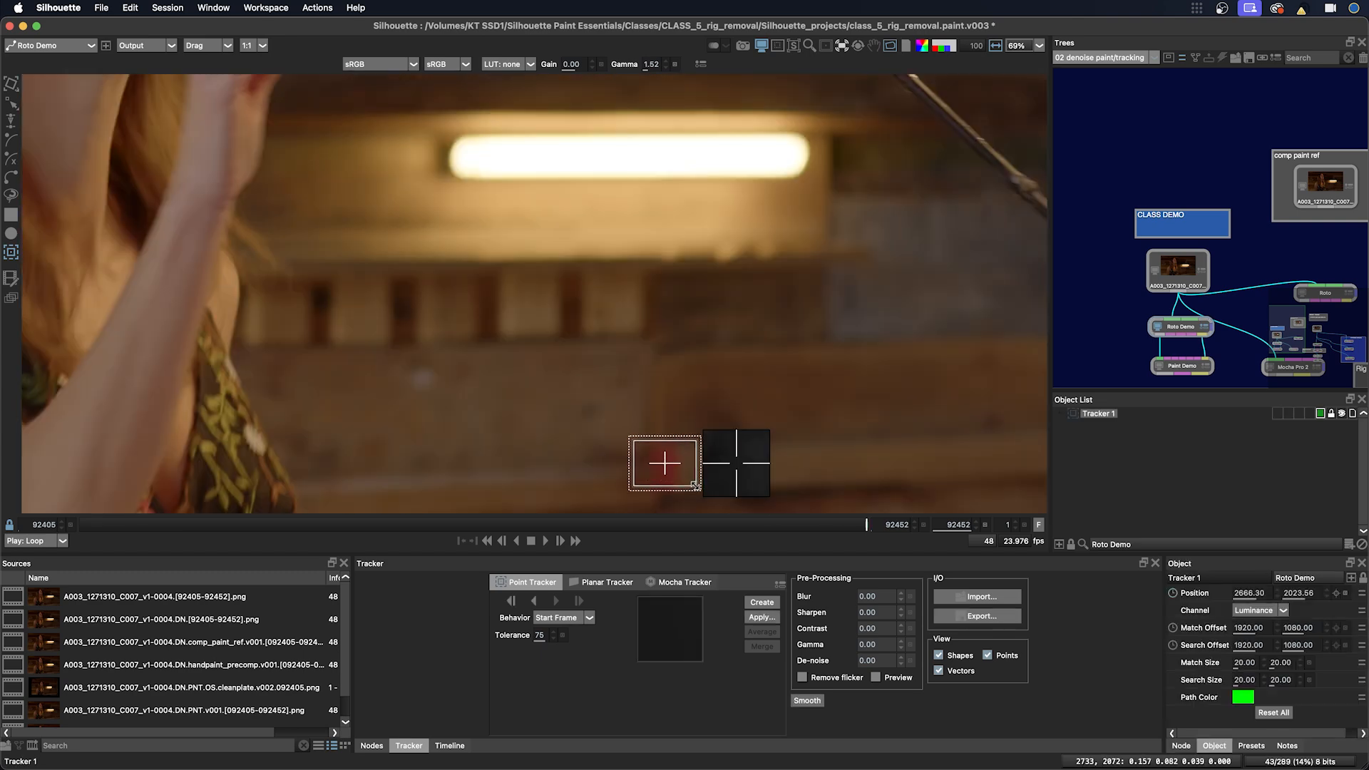
{"action": "mouse_move", "coordinate": [687, 476]}
{"action": "left_mouse_down"}
{"action": "mouse_move", "coordinate": [728, 511]}
{"action": "mouse_move", "coordinate": [667, 466]}
{"action": "left_mouse_up"}
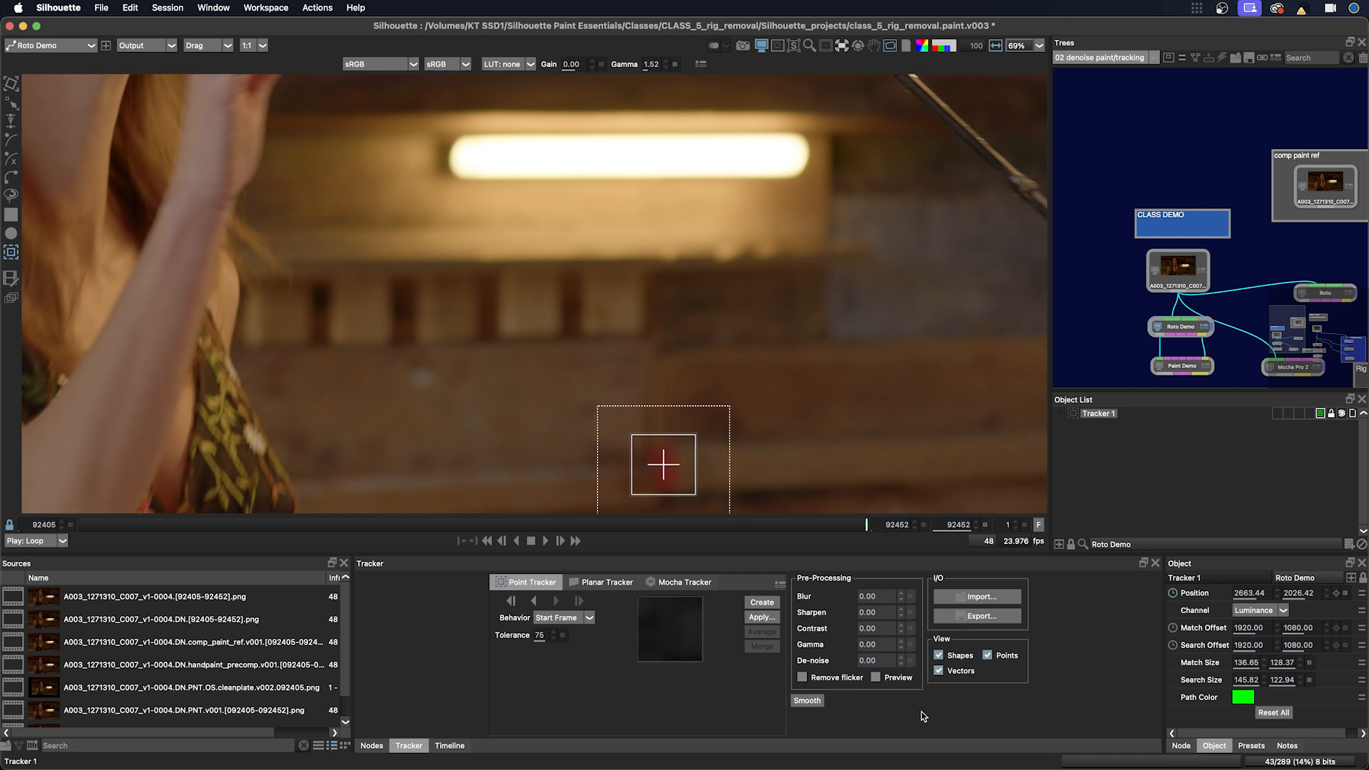
Step: Set the tracker's channel to Red and the pre-processing contrast to 2.00, using the preprocessing preview temporarily
{"action": "left_click", "coordinate": [876, 677]}
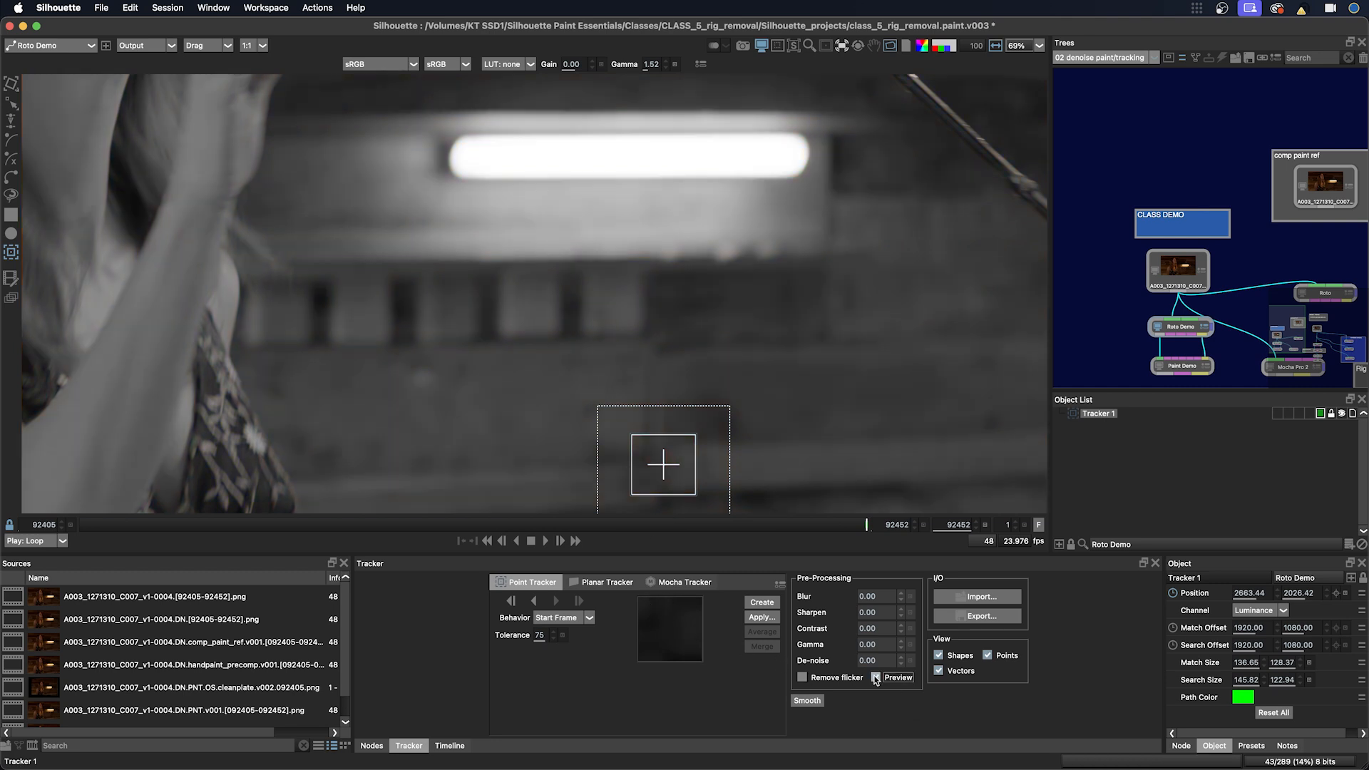
{"action": "right_click", "coordinate": [692, 496]}
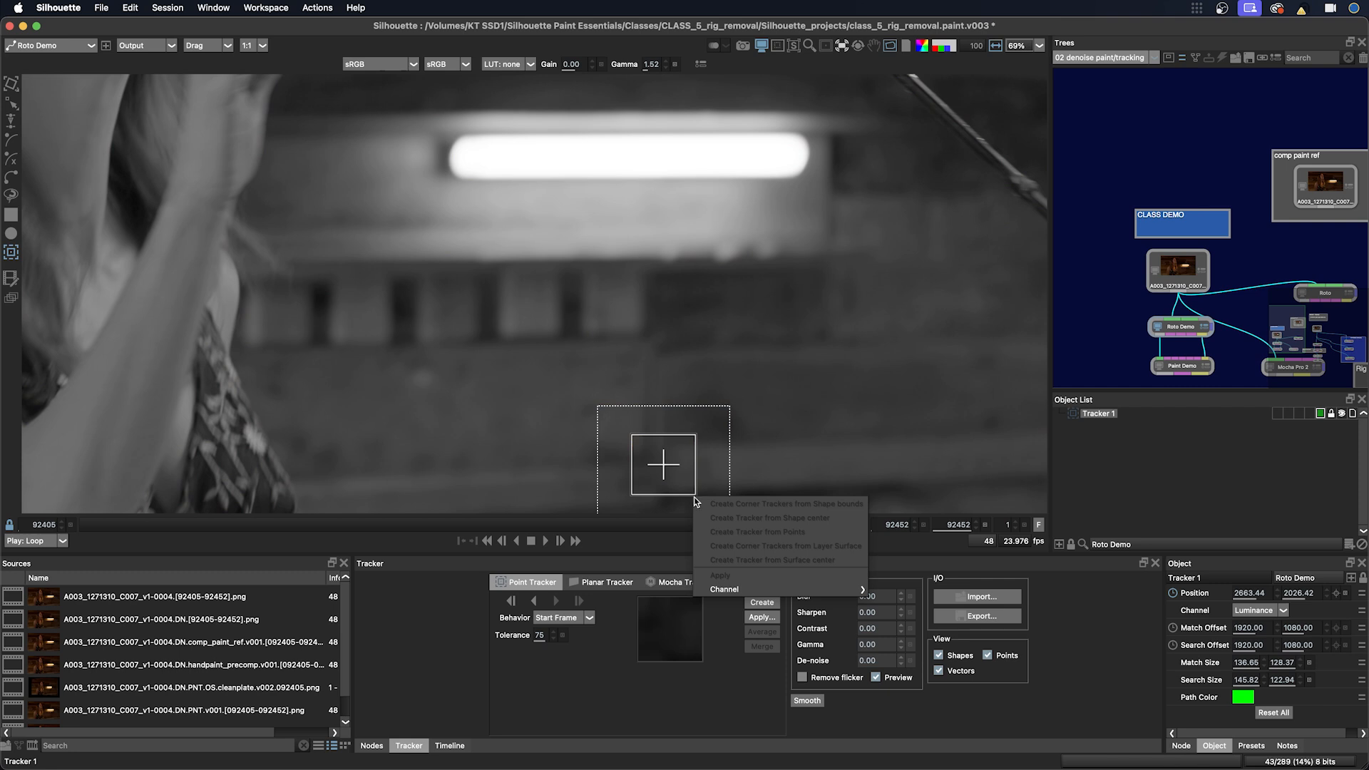
{"action": "mouse_move", "coordinate": [723, 593]}
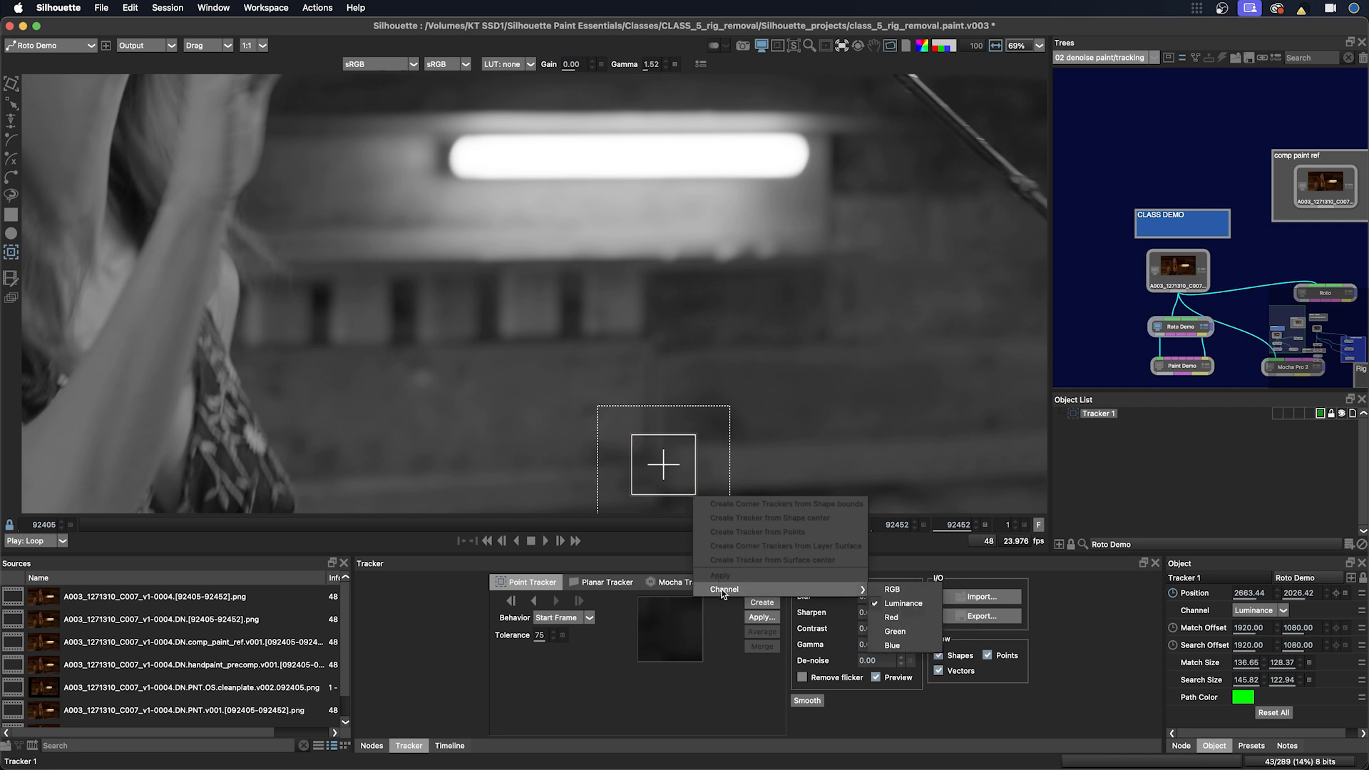
{"action": "left_click", "coordinate": [897, 617]}
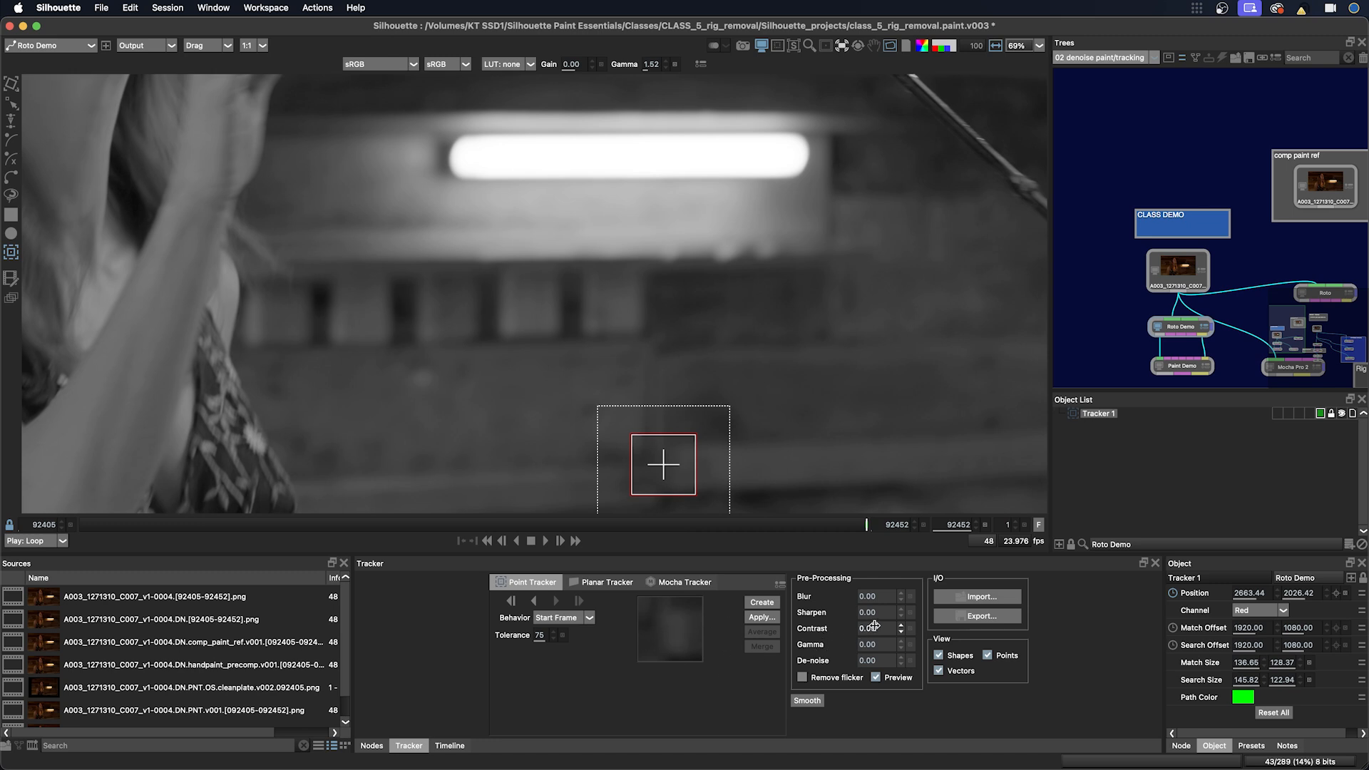
{"action": "left_click_drag", "start_coordinate": [875, 625], "coordinate": [878, 625]}
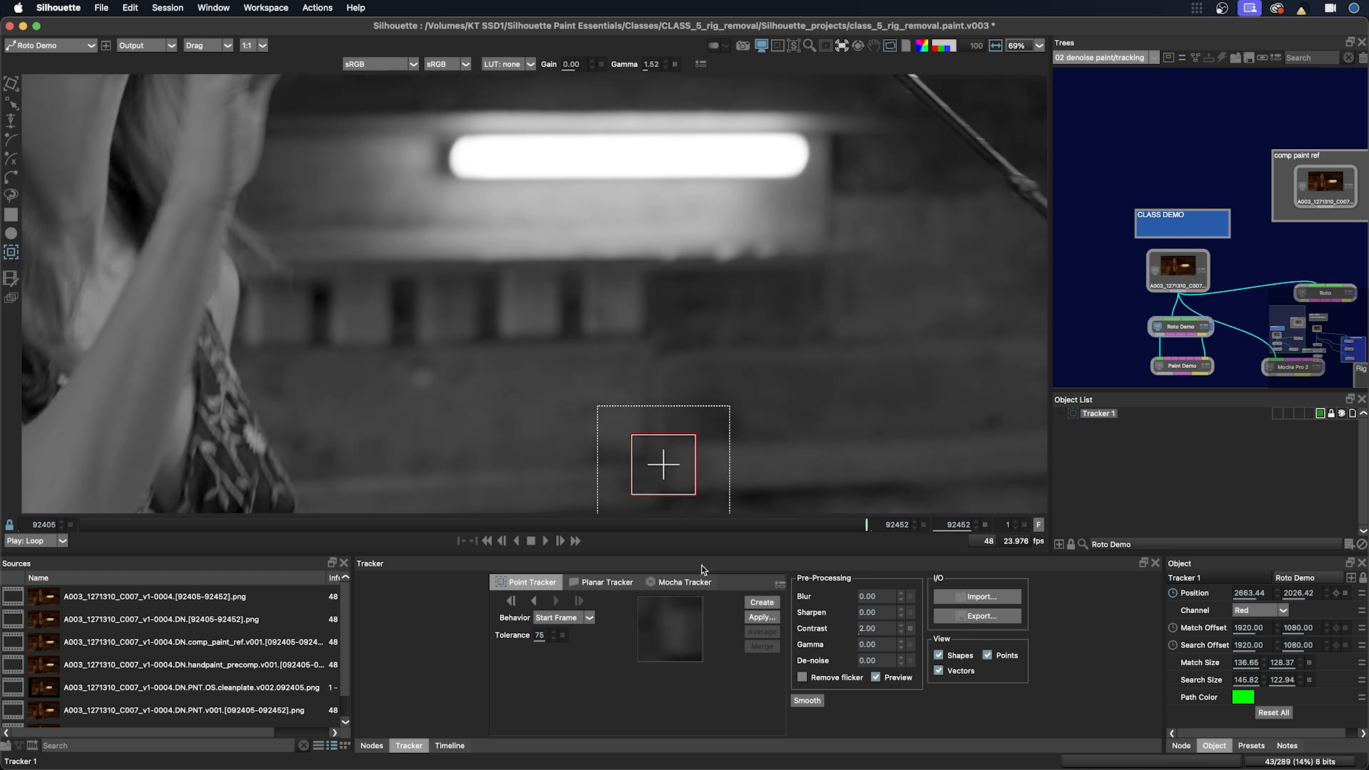
{"action": "left_click", "coordinate": [876, 678]}
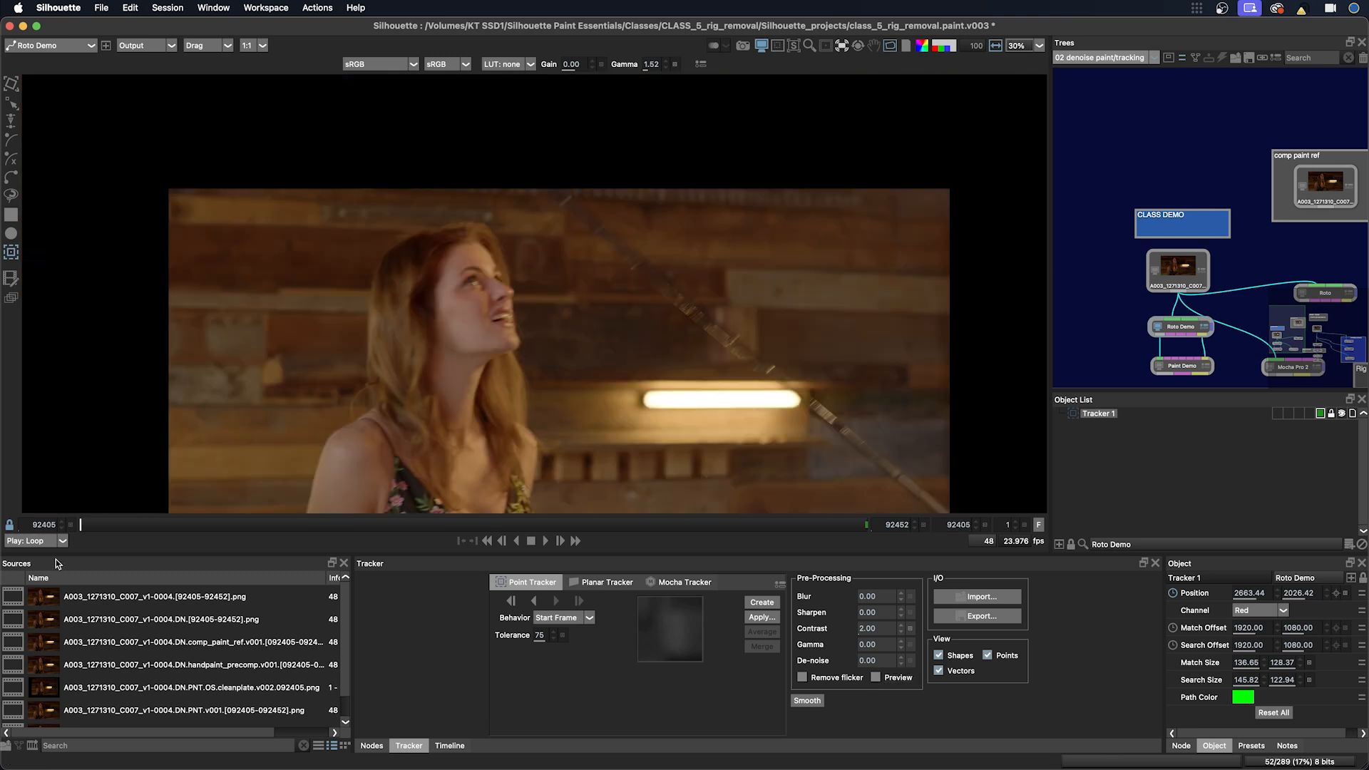
Step: At frame 92452, add a second tracker on the wall plank beyond the boom pole, match size about 134 × 109, search size about 134 × 149
{"action": "left_click_drag", "start_coordinate": [55, 563], "coordinate": [899, 514]}
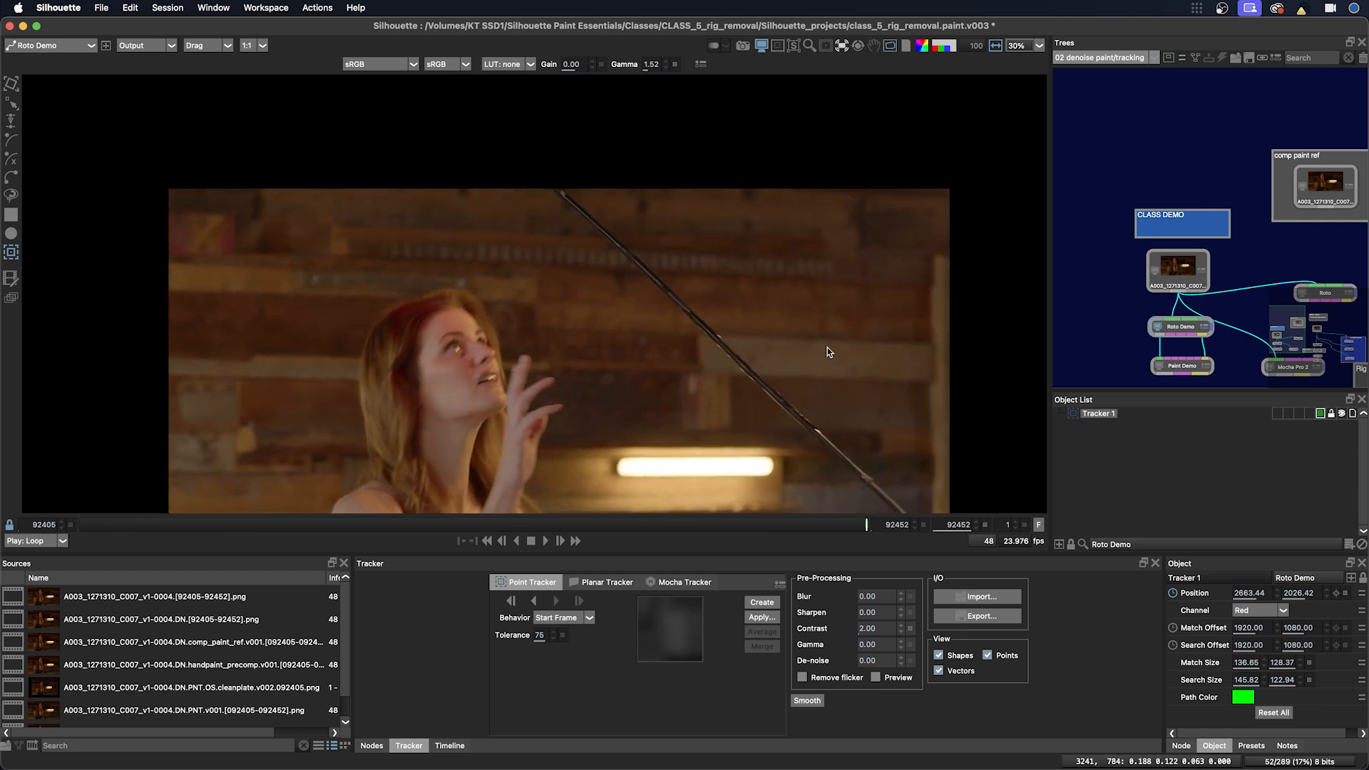
{"action": "scroll", "coordinate": [827, 348], "scroll_direction": "up", "scroll_amount": 5}
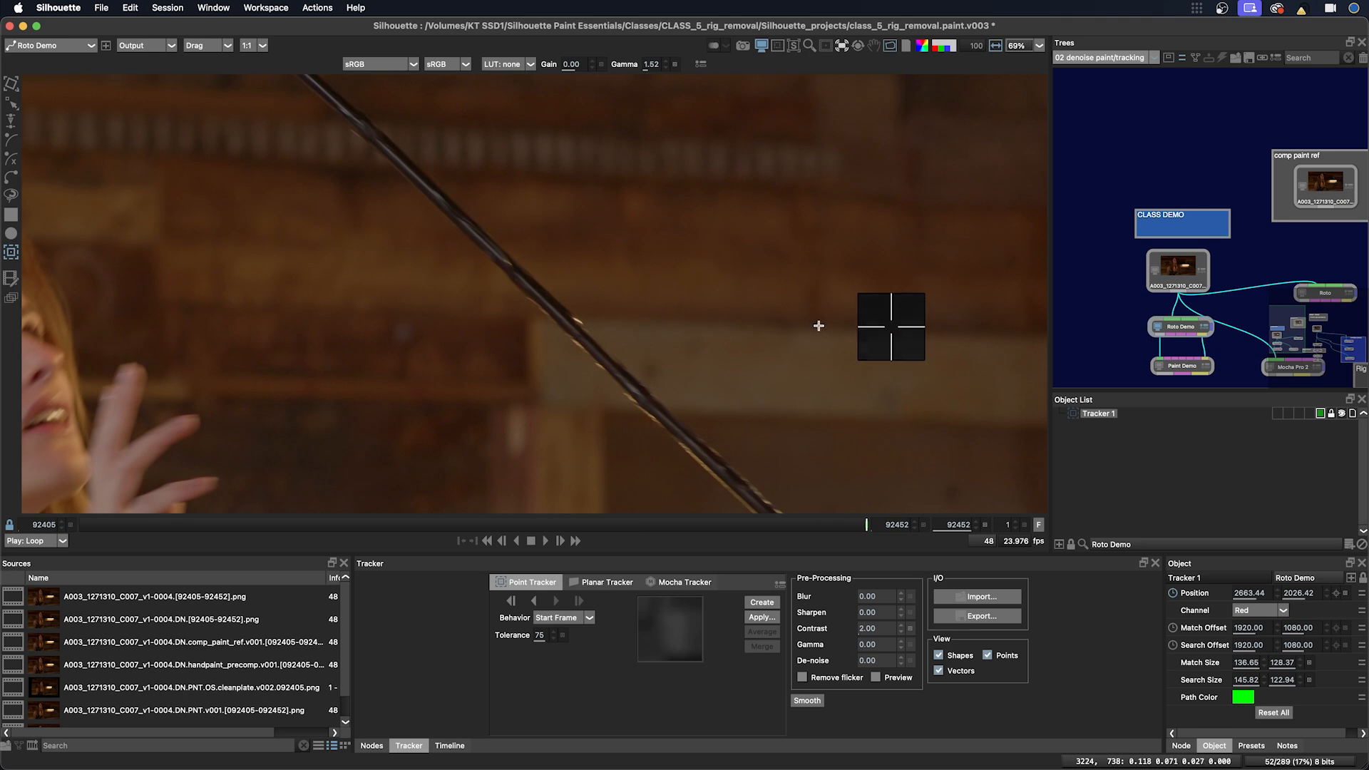
{"action": "left_click", "coordinate": [814, 323]}
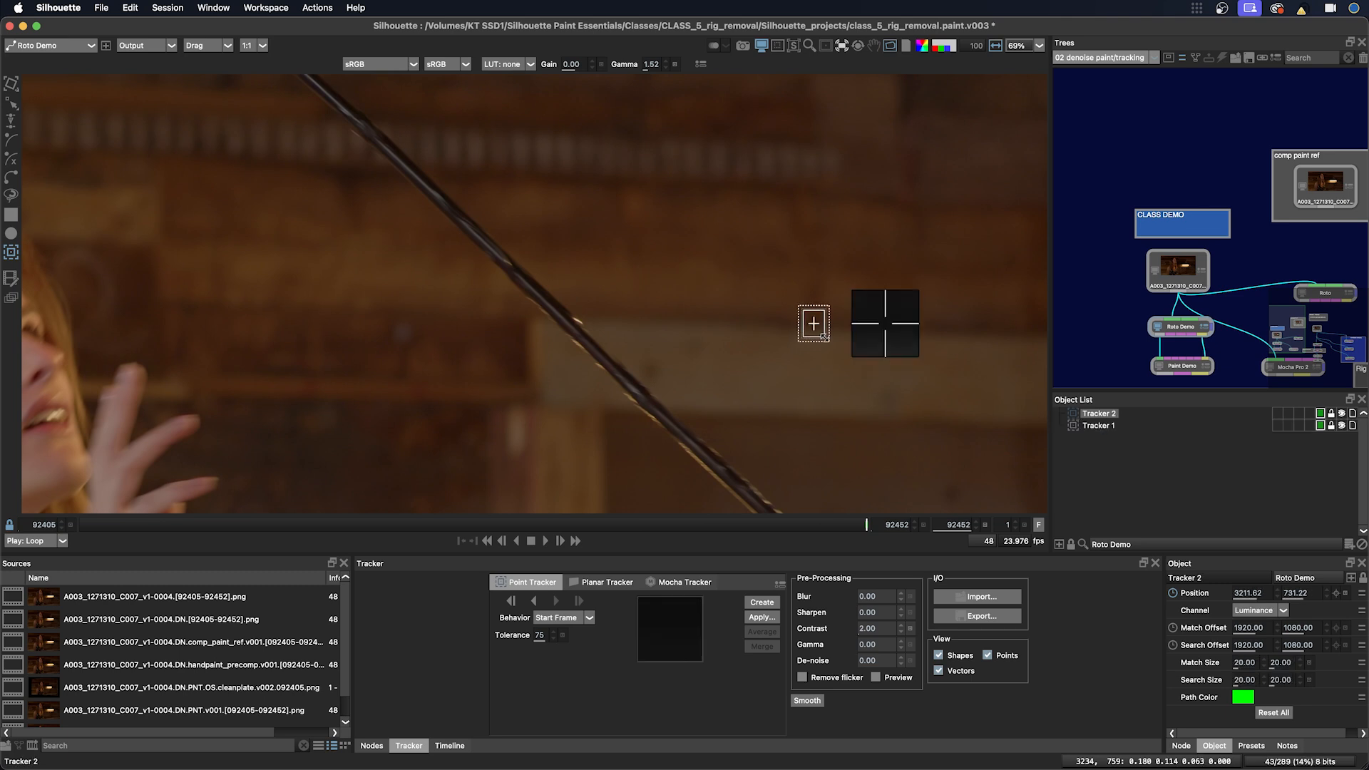
{"action": "left_click_drag", "start_coordinate": [824, 336], "coordinate": [878, 384]}
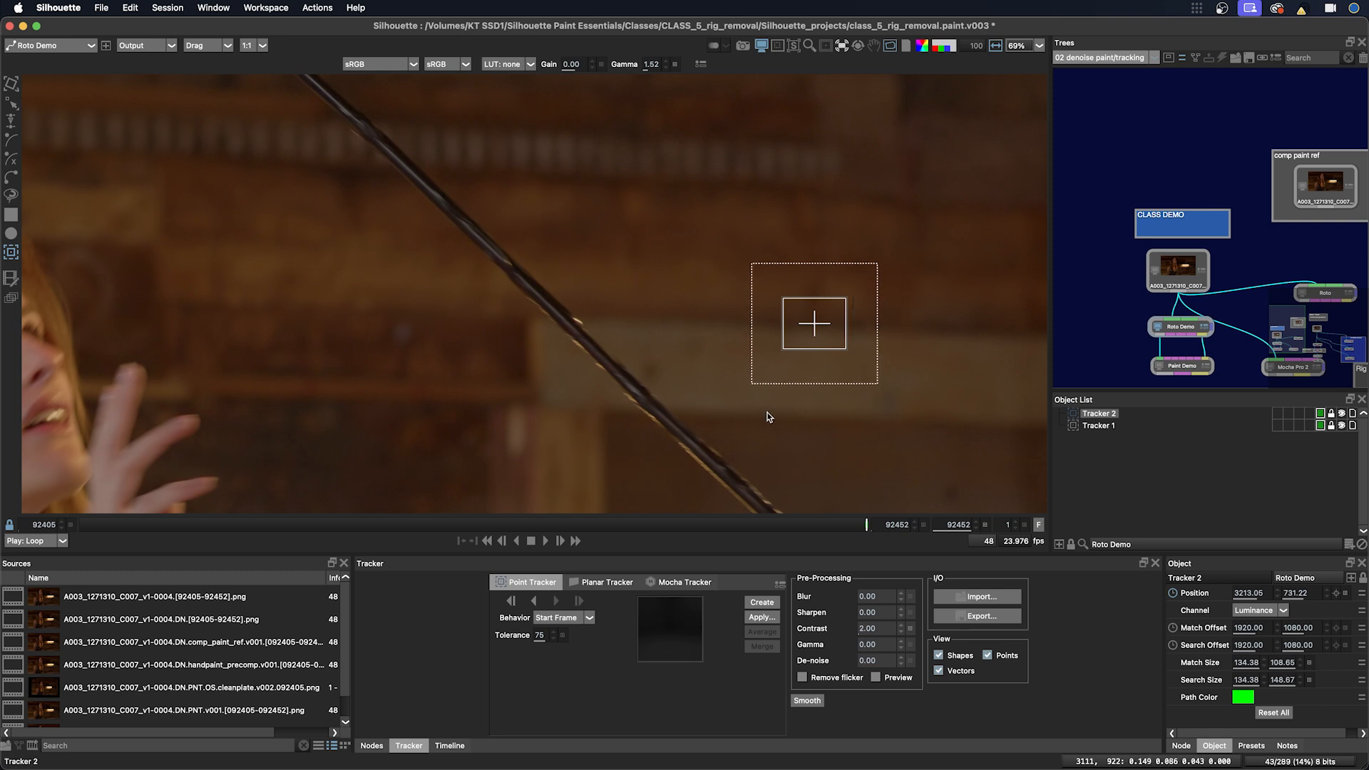
Step: At frame 92452, add a third tracker on the wall above and behind the woman's head, match size about 119 × 111, search size about 157 × 154
{"action": "scroll", "coordinate": [777, 418], "scroll_direction": "down", "scroll_amount": 5}
{"action": "left_click_drag", "start_coordinate": [693, 422], "coordinate": [844, 372]}
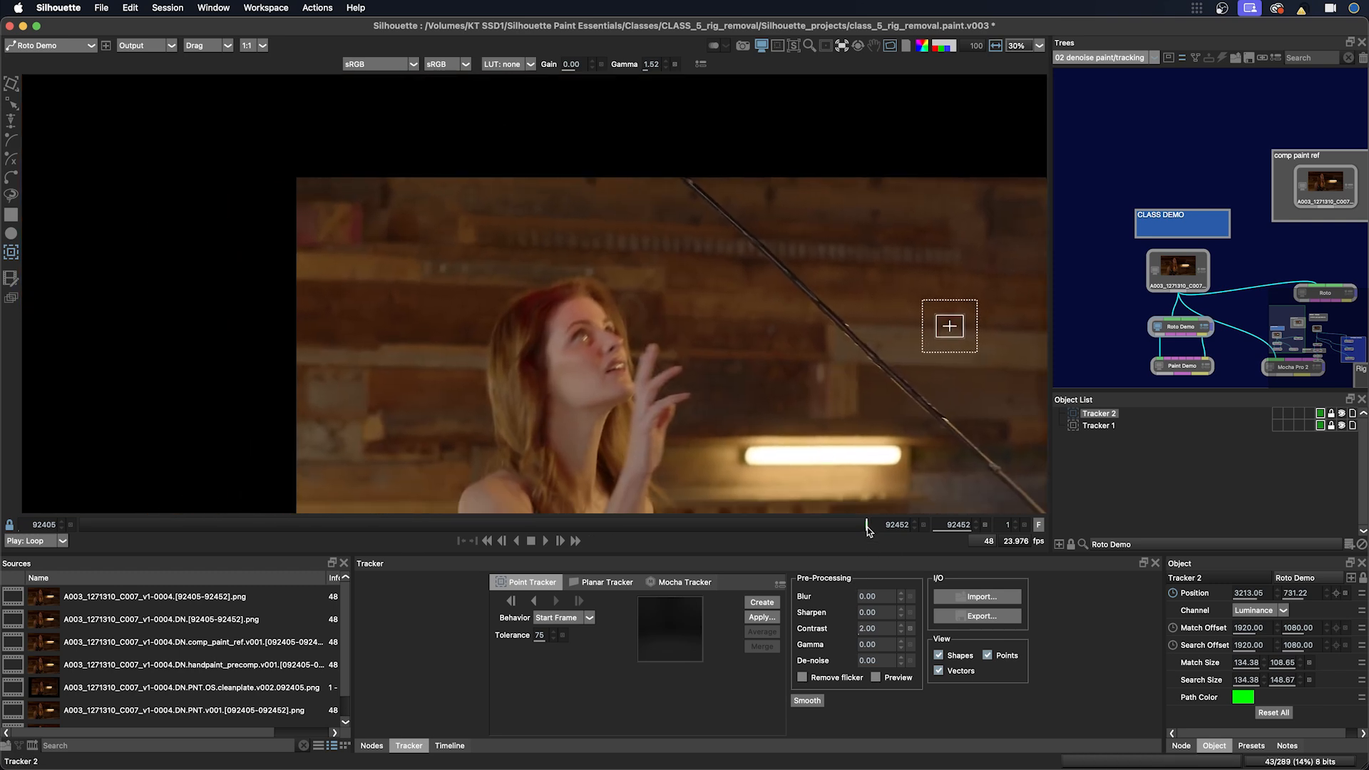
{"action": "left_click_drag", "start_coordinate": [867, 529], "coordinate": [579, 540]}
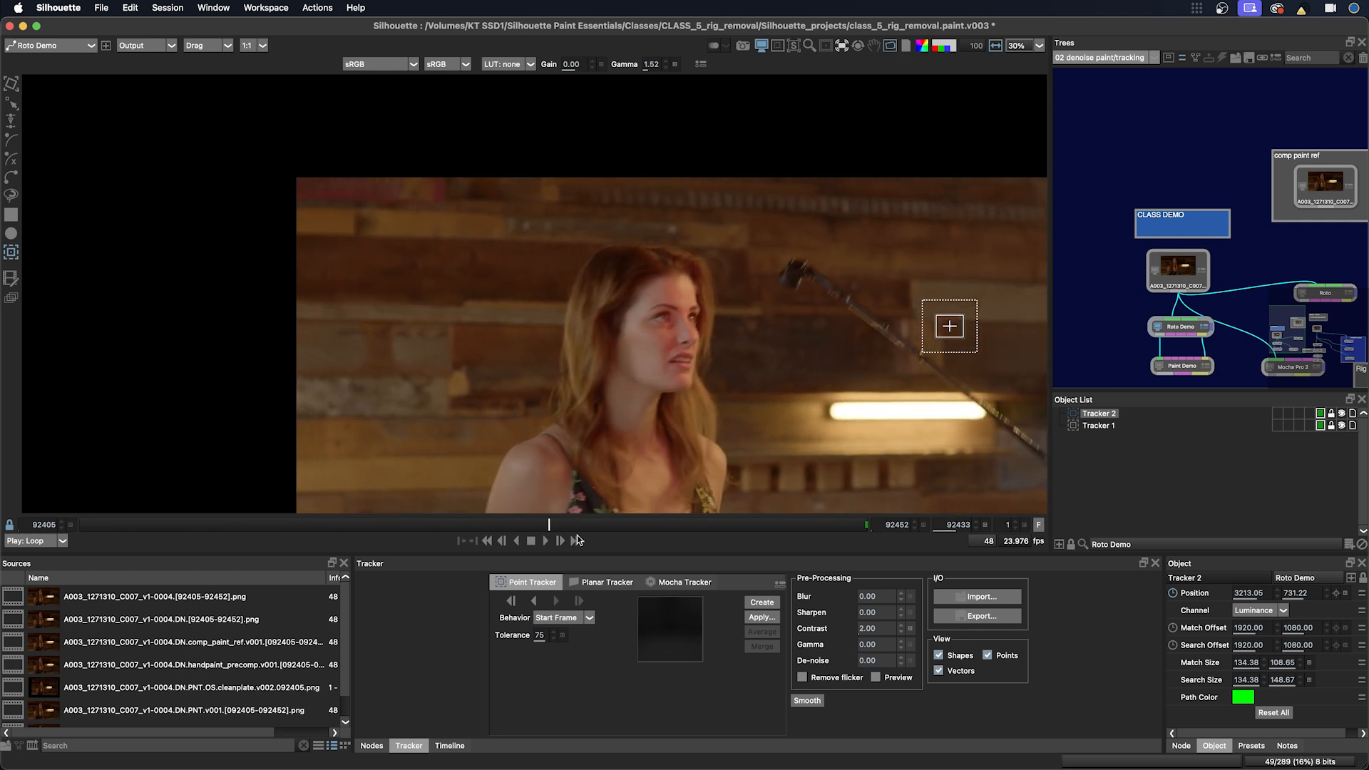
{"action": "left_click", "coordinate": [576, 540]}
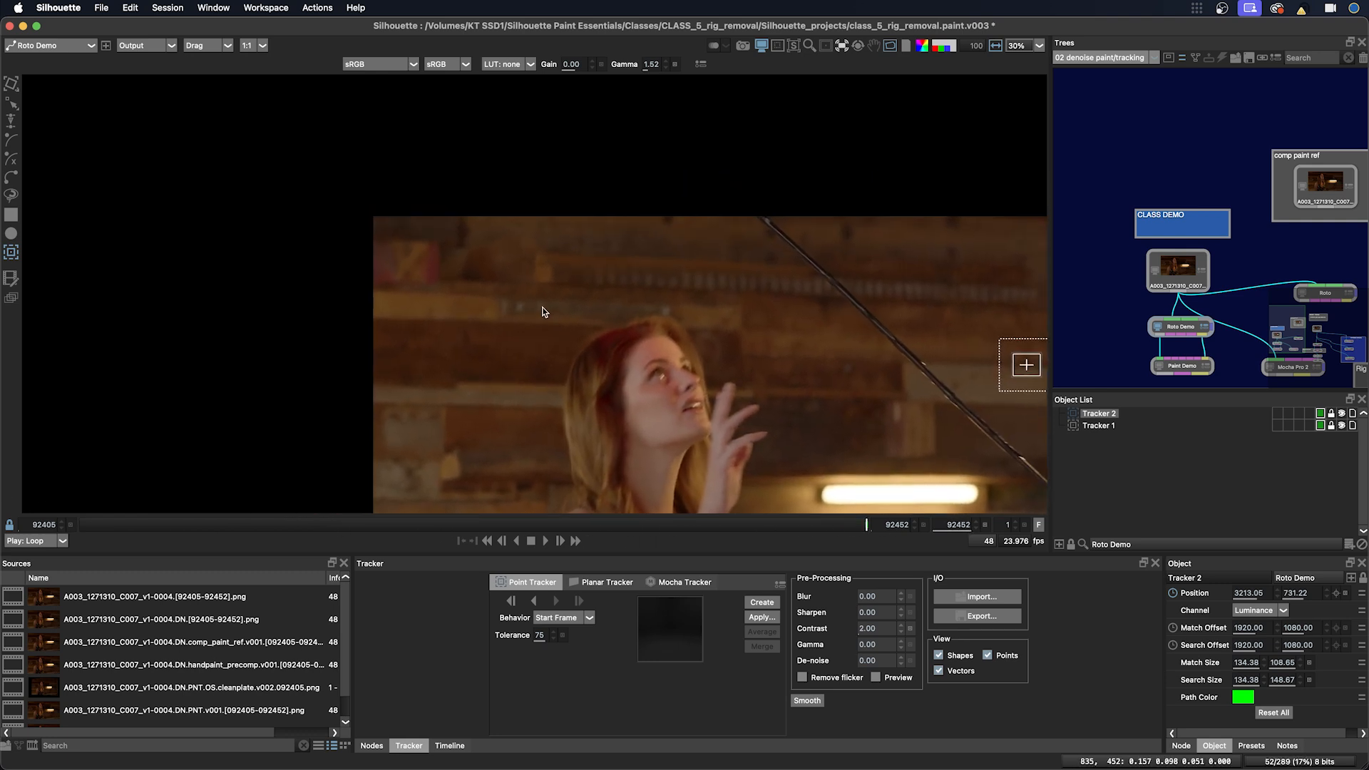
{"action": "scroll", "coordinate": [542, 312], "scroll_direction": "up", "scroll_amount": 2}
{"action": "left_click_drag", "start_coordinate": [500, 305], "coordinate": [544, 342]}
{"action": "scroll", "coordinate": [520, 318], "scroll_direction": "up", "scroll_amount": 2}
{"action": "scroll", "coordinate": [606, 403], "scroll_direction": "down", "scroll_amount": 2}
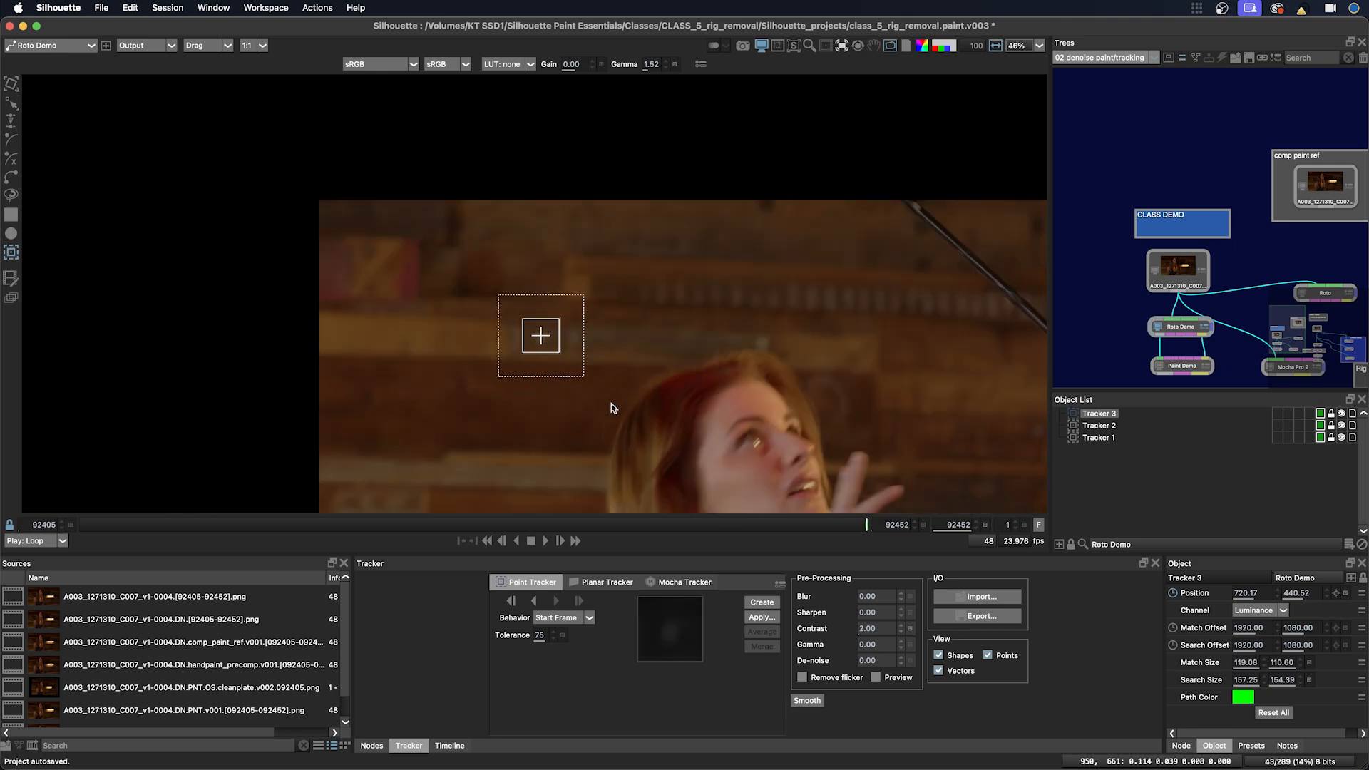
Step: At frame 92451, add a fourth tracker on the lower wall behind the woman, match size about 129 × 112, search size about 117 × 122
{"action": "scroll", "coordinate": [612, 404], "scroll_direction": "down", "scroll_amount": 2}
{"action": "left_click_drag", "start_coordinate": [618, 421], "coordinate": [559, 341]}
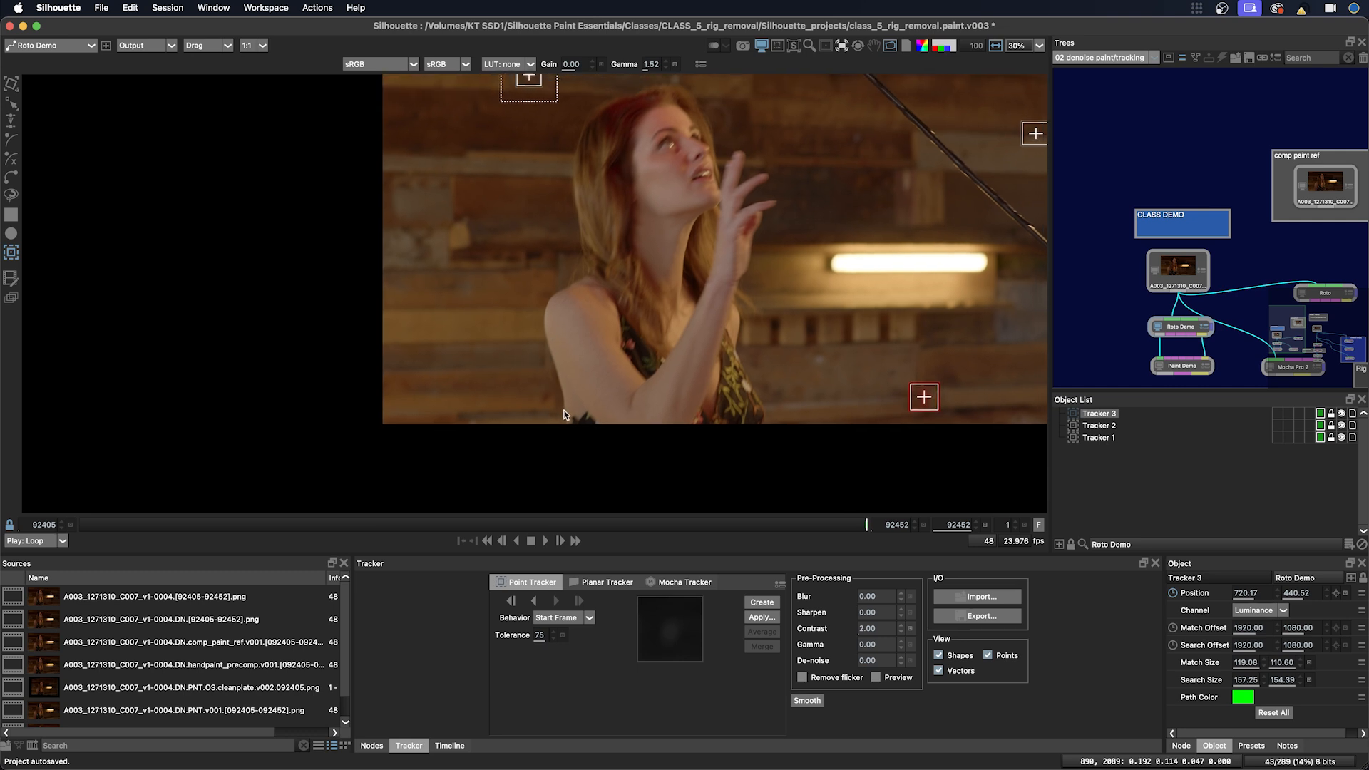
{"action": "left_click_drag", "start_coordinate": [564, 415], "coordinate": [561, 429]}
{"action": "left_click", "coordinate": [850, 525]}
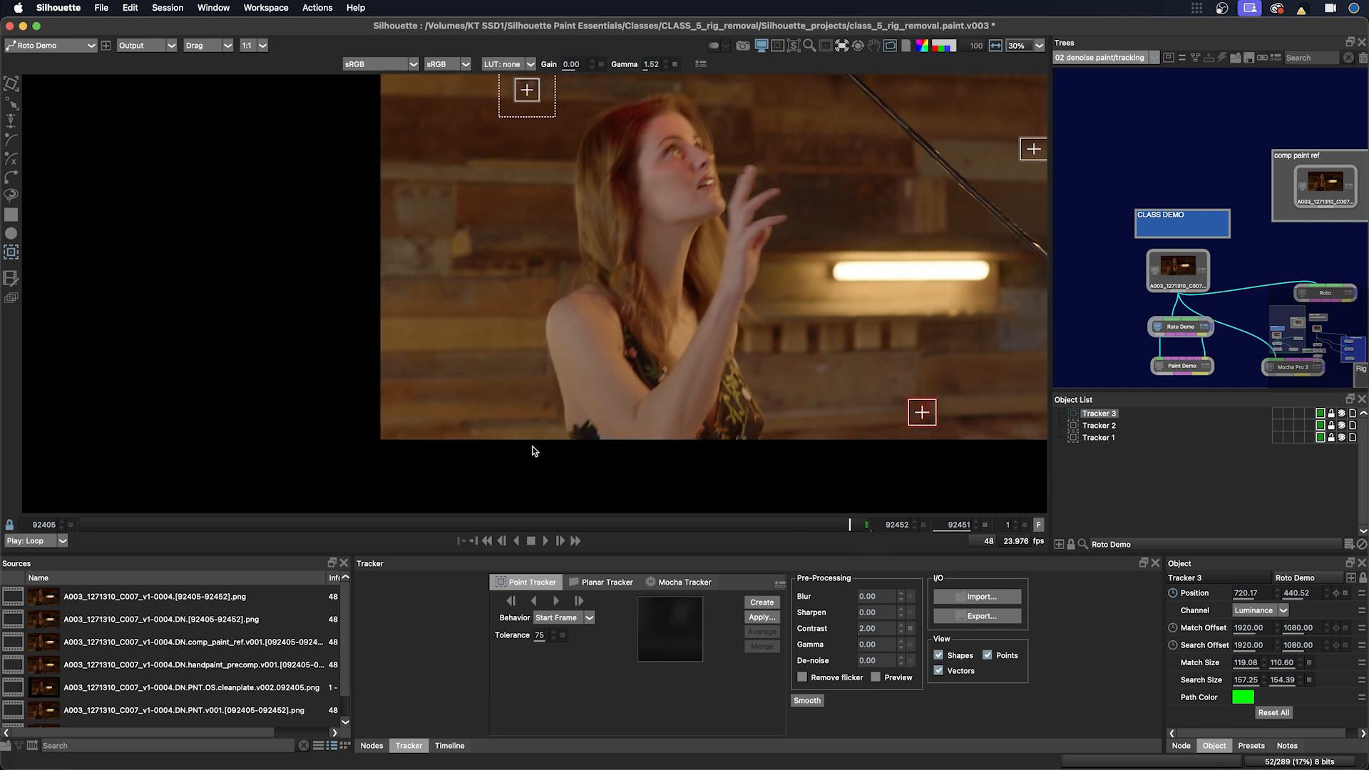
{"action": "scroll", "coordinate": [468, 431], "scroll_direction": "up", "scroll_amount": 2}
{"action": "scroll", "coordinate": [469, 431], "scroll_direction": "up", "scroll_amount": 1}
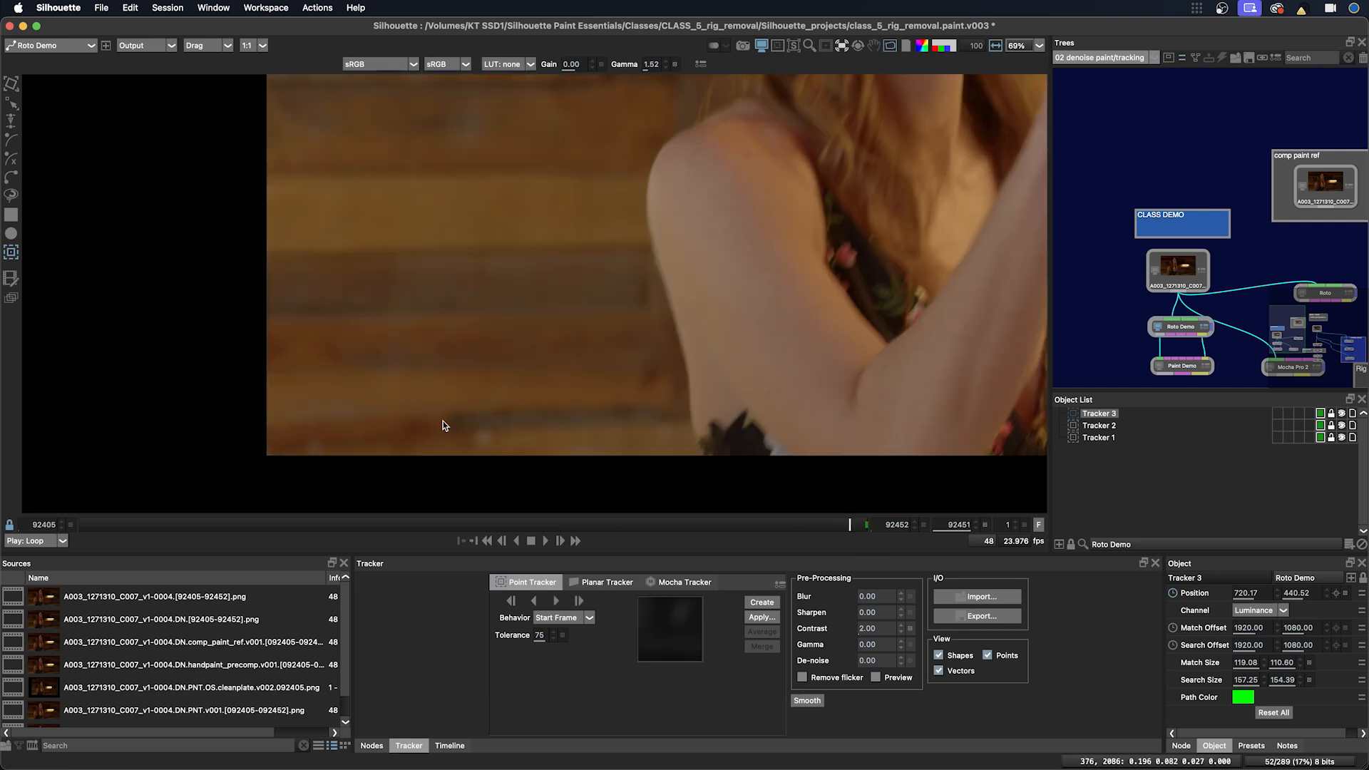
{"action": "left_click_drag", "start_coordinate": [443, 407], "coordinate": [451, 404]}
{"action": "left_click_drag", "start_coordinate": [451, 405], "coordinate": [474, 422]}
{"action": "left_click_drag", "start_coordinate": [478, 425], "coordinate": [502, 449]}
{"action": "mouse_move", "coordinate": [473, 421]}
{"action": "left_mouse_down"}
{"action": "mouse_move", "coordinate": [483, 428]}
{"action": "mouse_move", "coordinate": [460, 411]}
{"action": "mouse_move", "coordinate": [490, 437]}
{"action": "left_mouse_up"}
Step: Track all four trackers backward together from frame 92452 to 92405 and scrub the shot to check their paths
{"action": "key", "text": "f"}
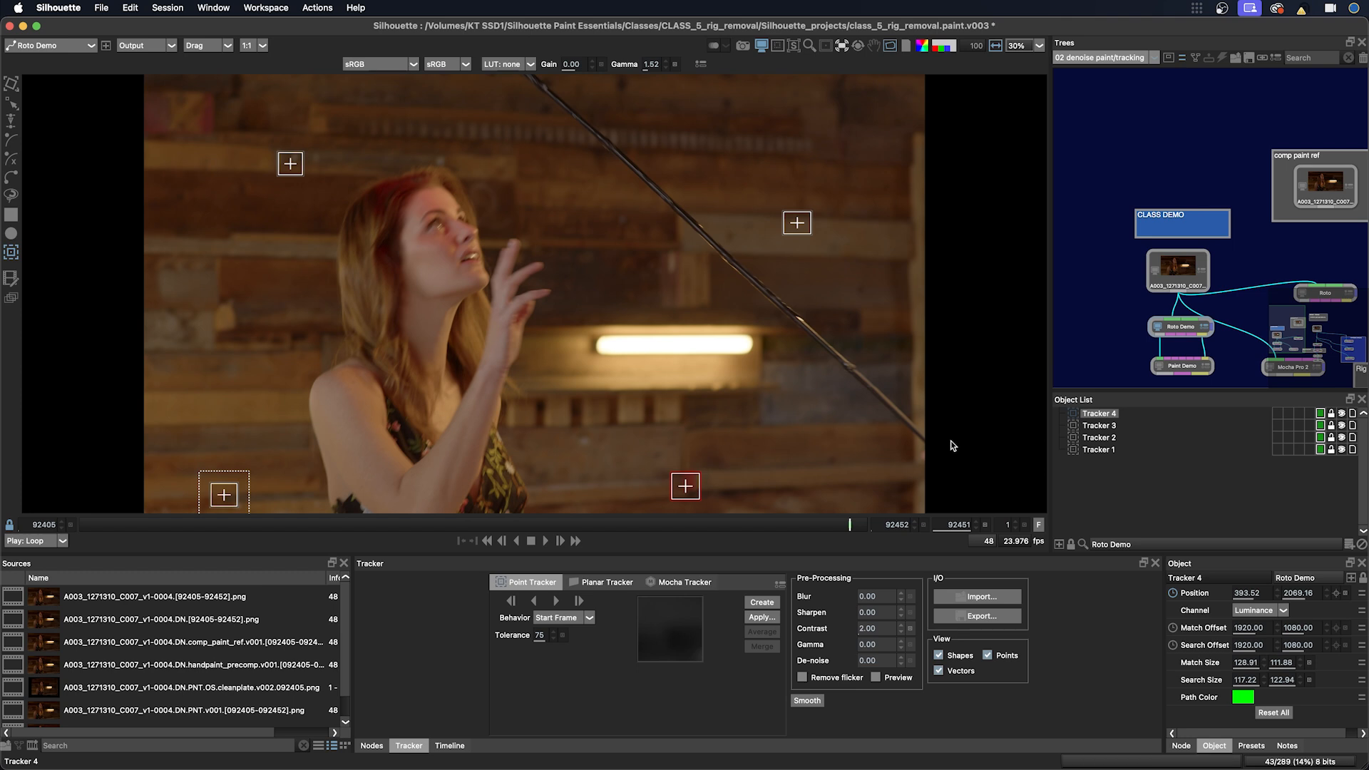
{"action": "left_click", "coordinate": [1099, 450], "text": "shift"}
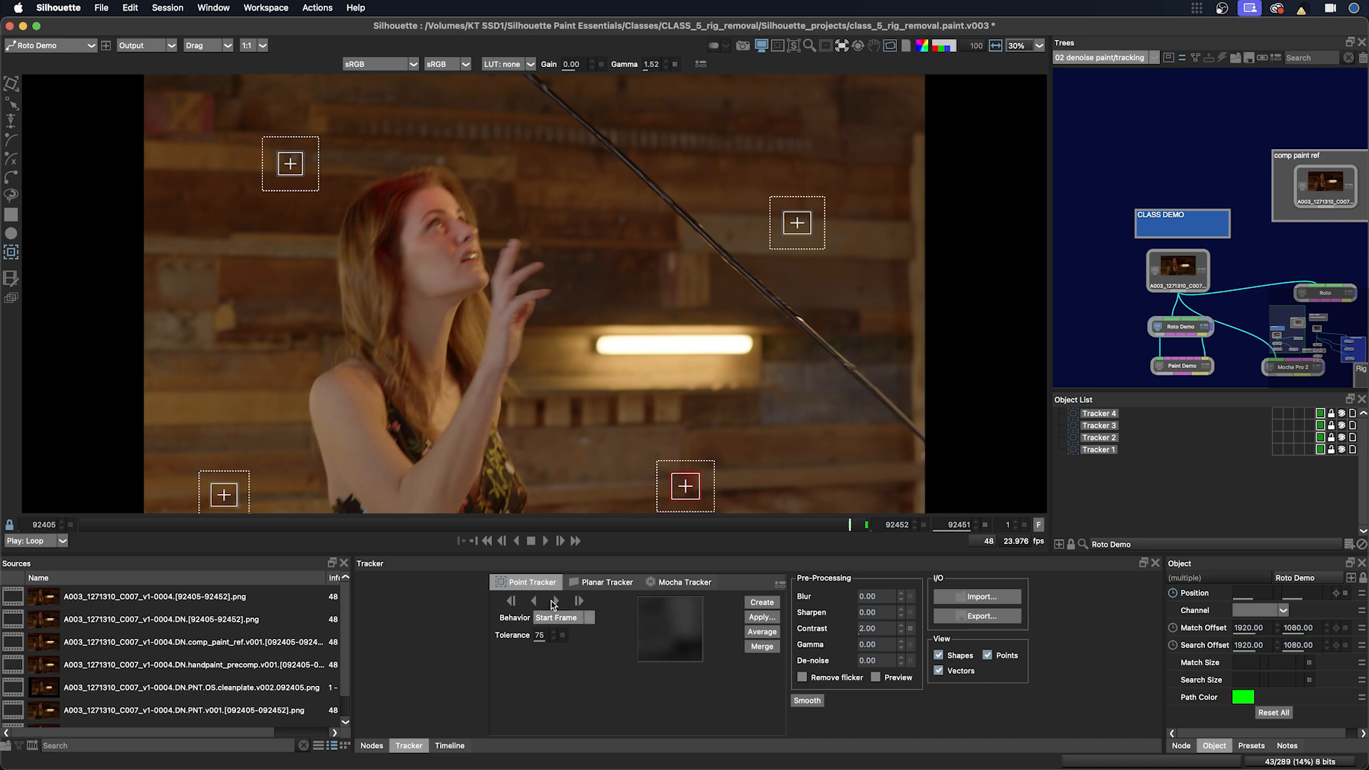
{"action": "left_click", "coordinate": [865, 525]}
{"action": "left_click", "coordinate": [535, 601]}
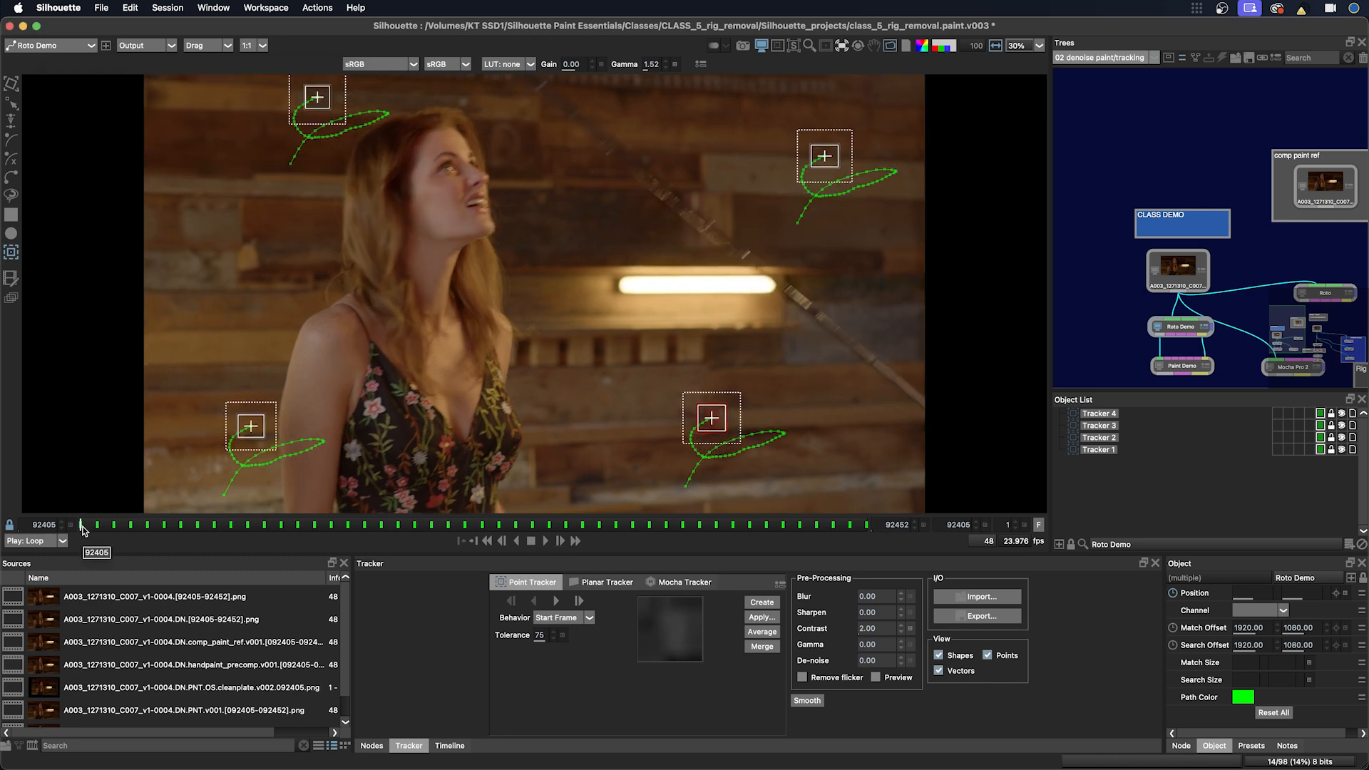
{"action": "left_click_drag", "start_coordinate": [89, 526], "coordinate": [867, 527]}
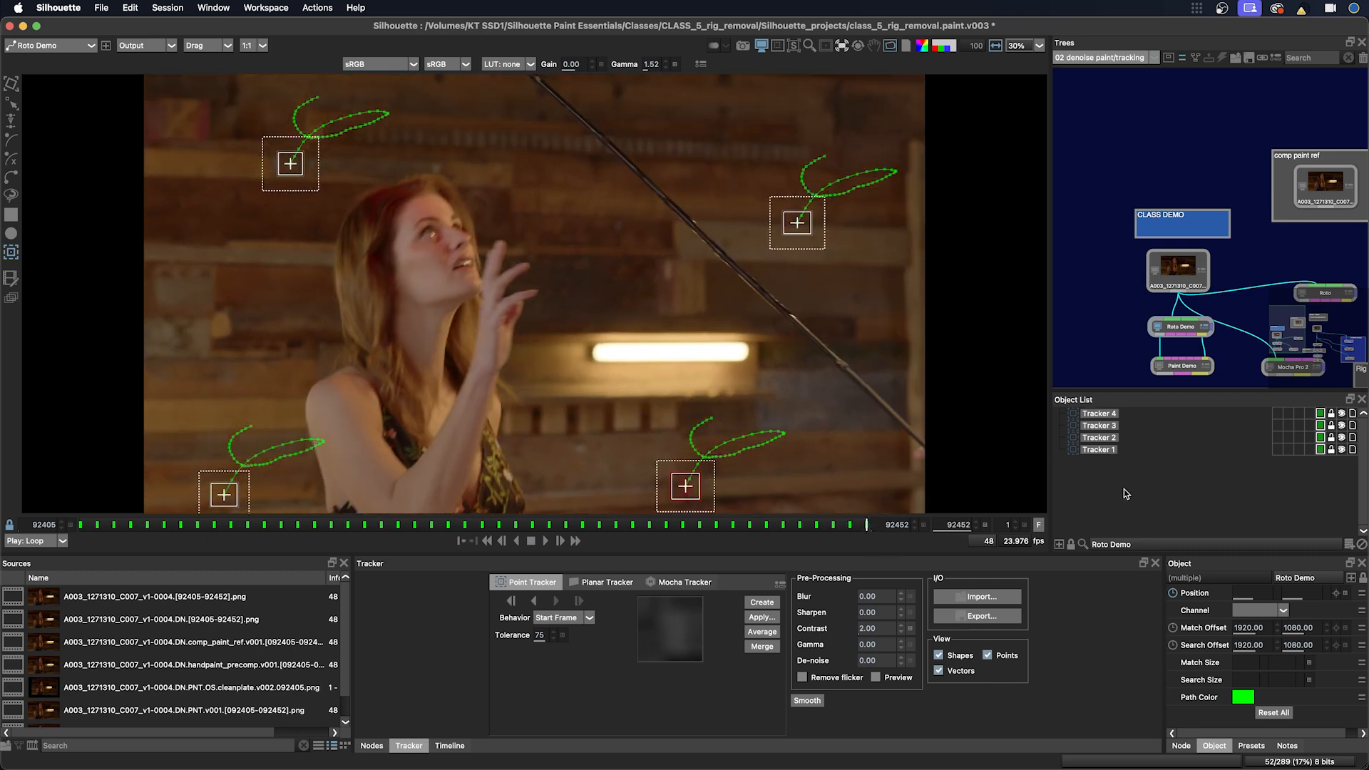
Step: Apply the four tracks as corner-pin tracking to a new layer and rename the layer "pt tracking test"
{"action": "left_click", "coordinate": [761, 617]}
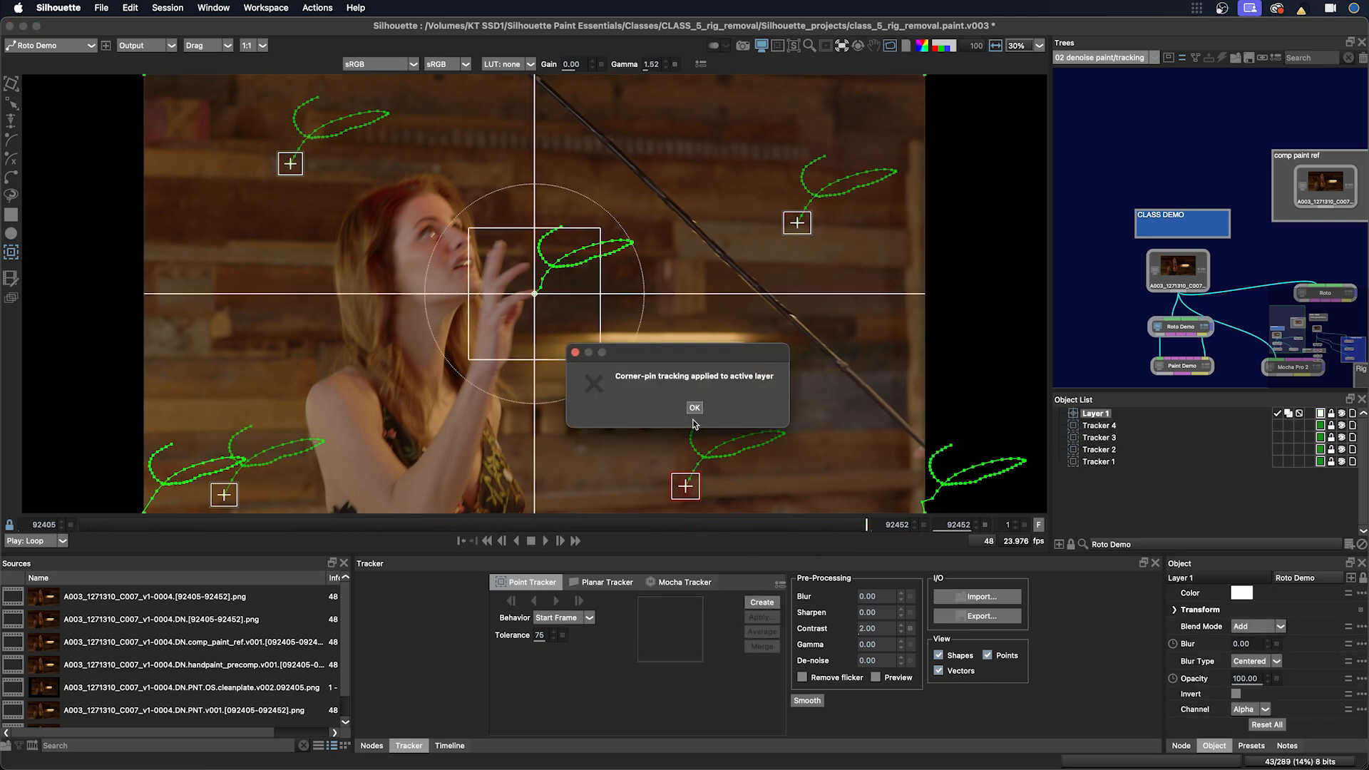
{"action": "left_click", "coordinate": [695, 408]}
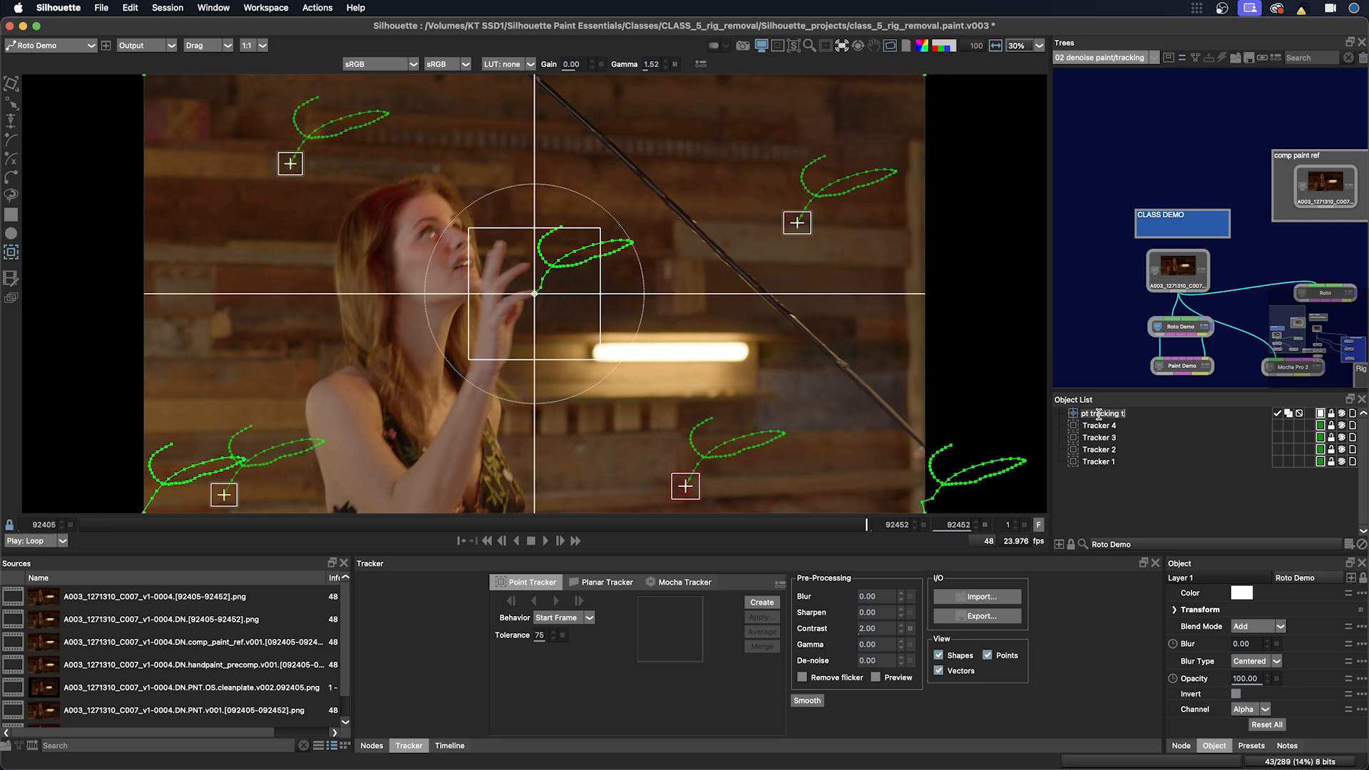
{"action": "key", "text": "Return"}
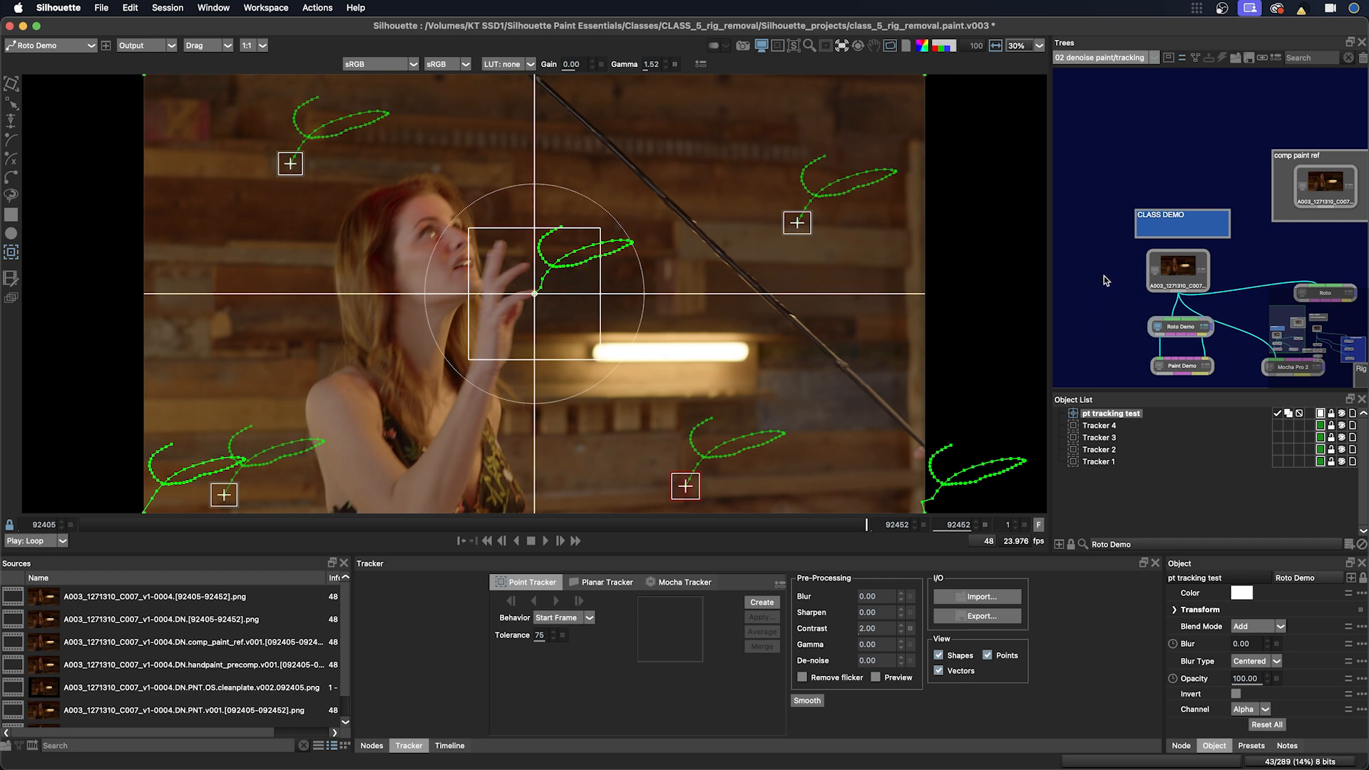
Step: Stabilize the view with the Roto Demo layer "pt tracking test" and play the shot with overlays hidden to check the background wall
{"action": "left_click", "coordinate": [841, 46]}
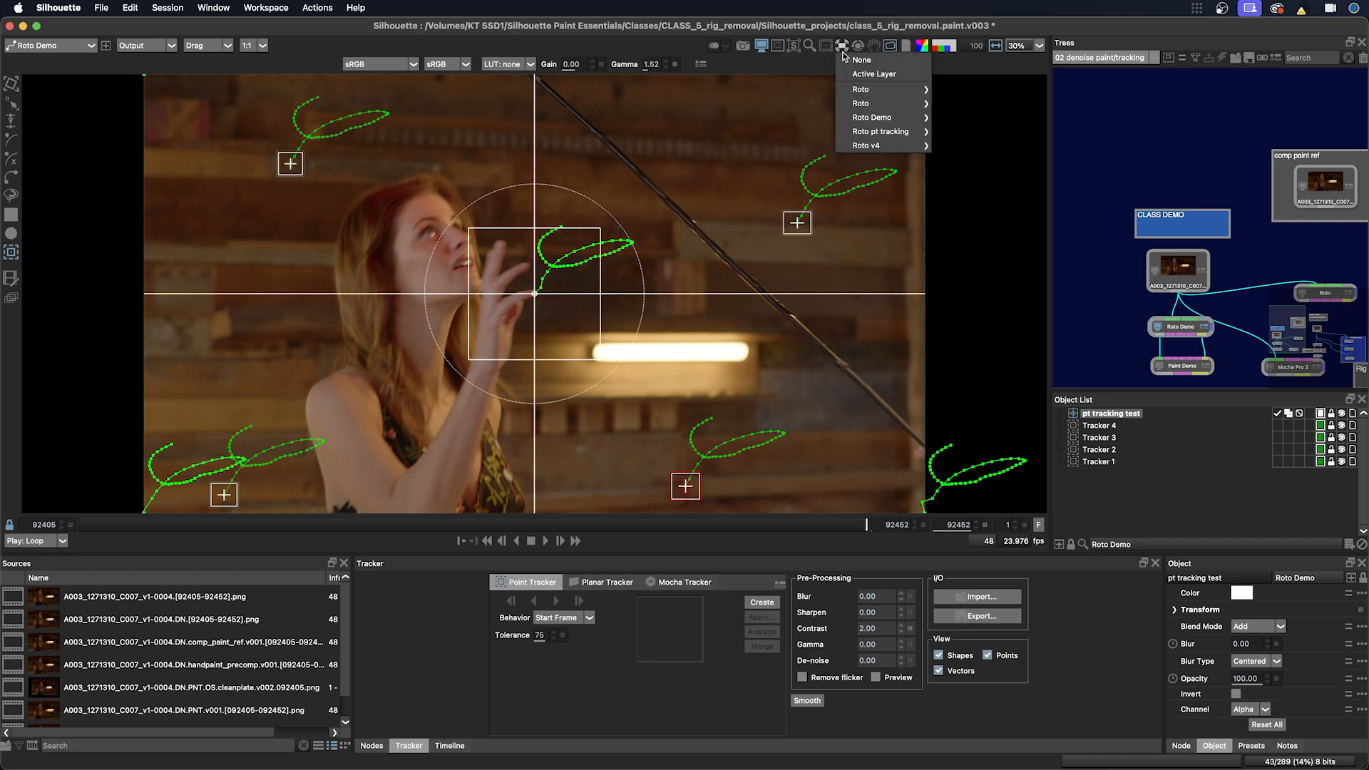
{"action": "mouse_move", "coordinate": [855, 87]}
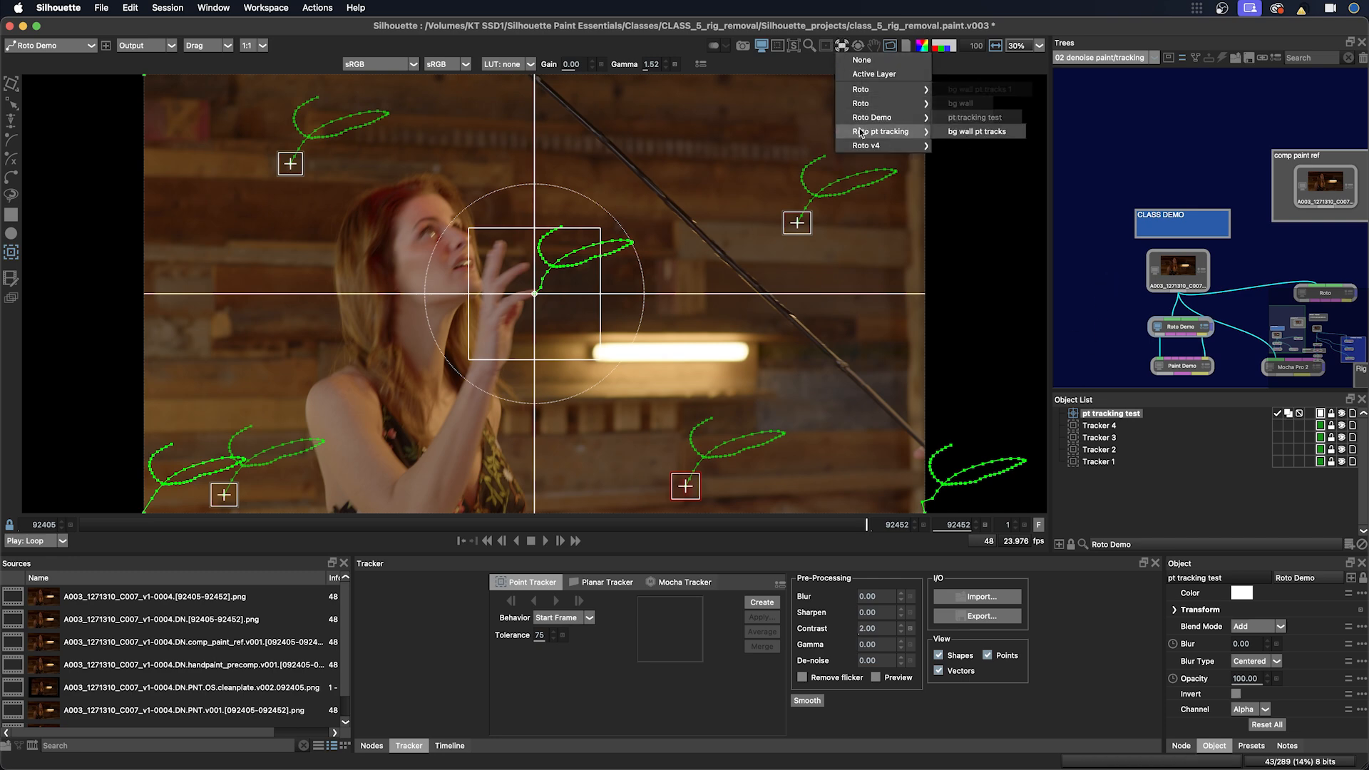
{"action": "mouse_move", "coordinate": [885, 117]}
{"action": "left_click", "coordinate": [980, 119]}
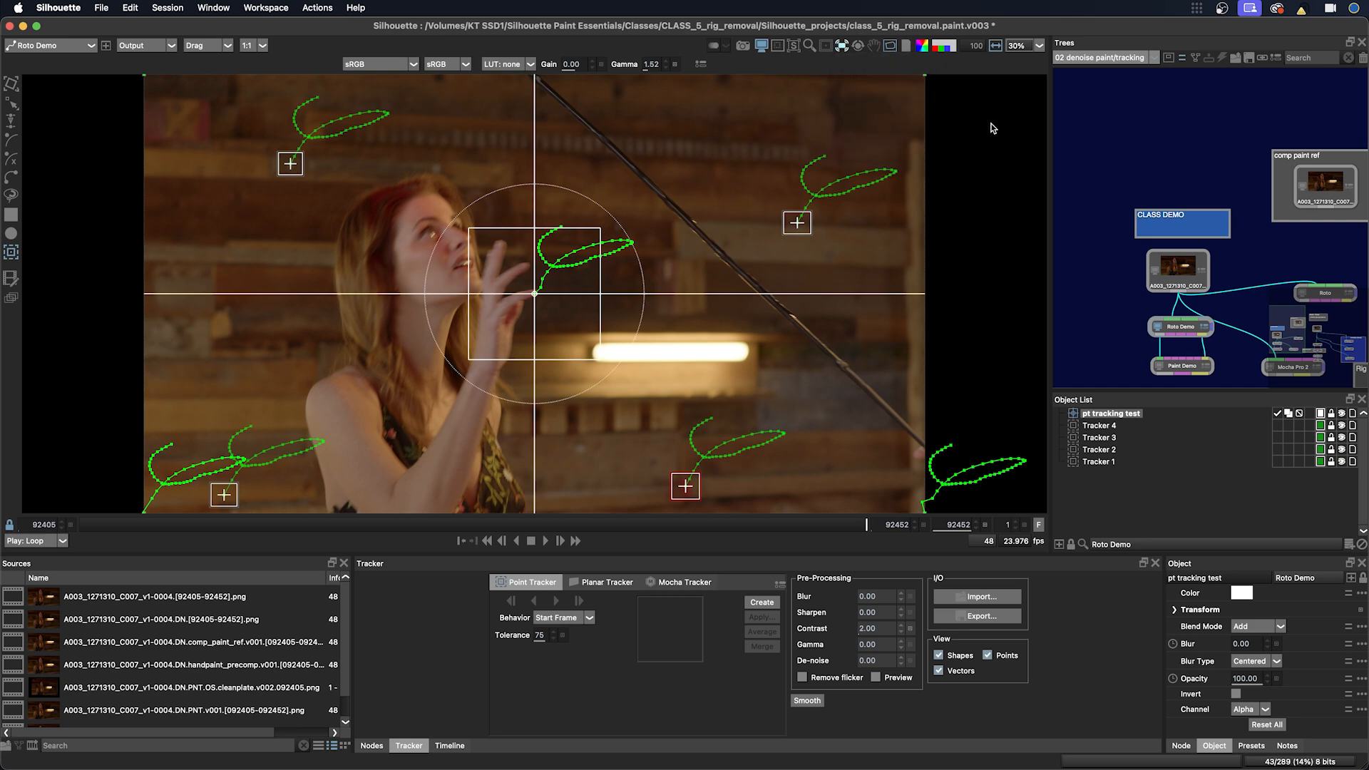
{"action": "left_click", "coordinate": [13, 107]}
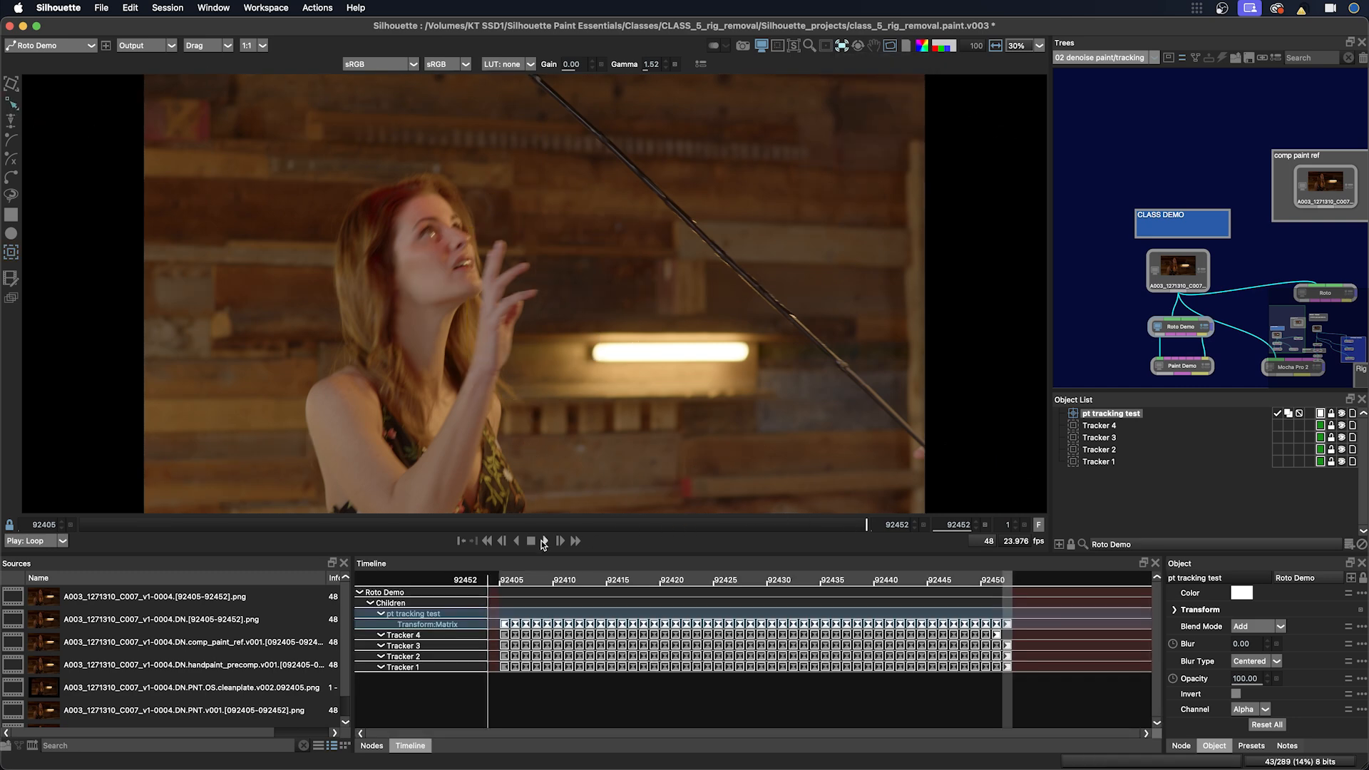
{"action": "left_click", "coordinate": [545, 541]}
{"action": "left_click", "coordinate": [11, 252]}
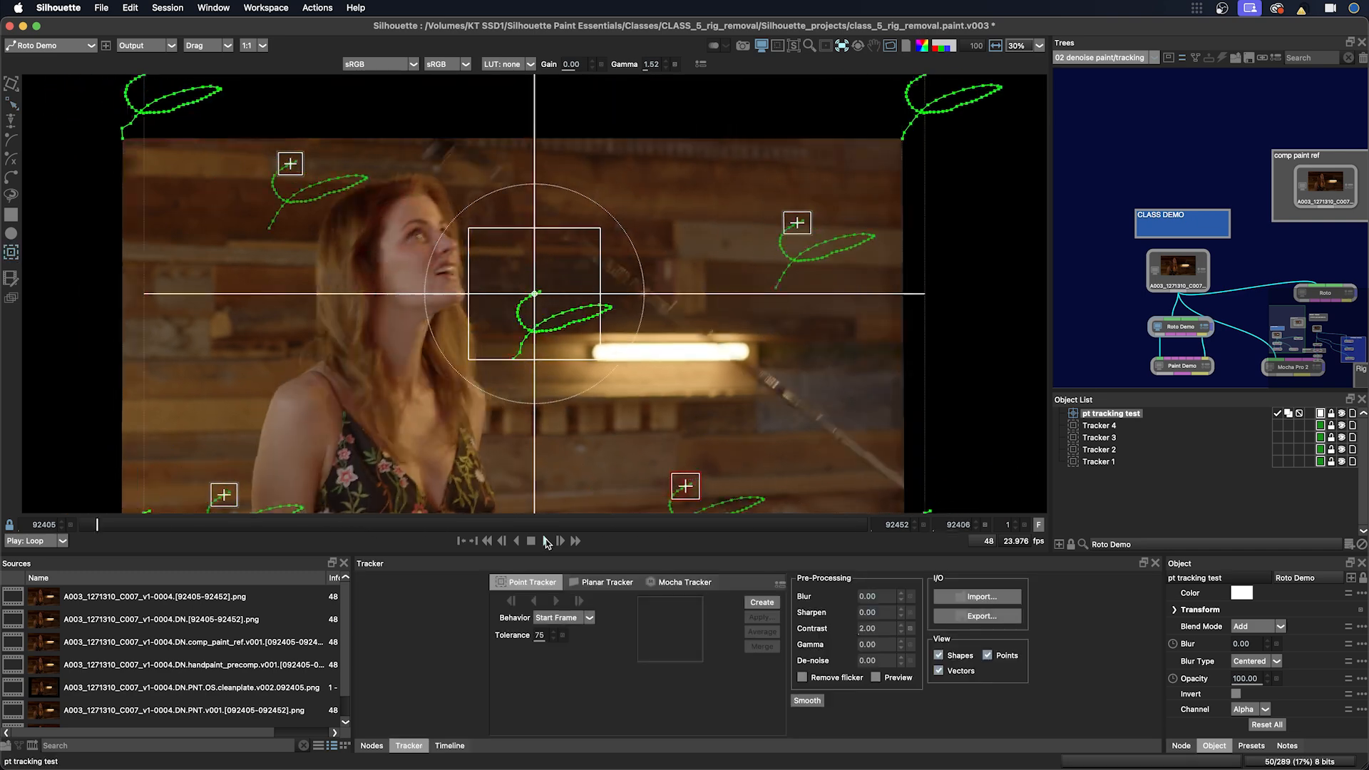
{"action": "left_click", "coordinate": [11, 105]}
{"action": "left_click", "coordinate": [546, 541]}
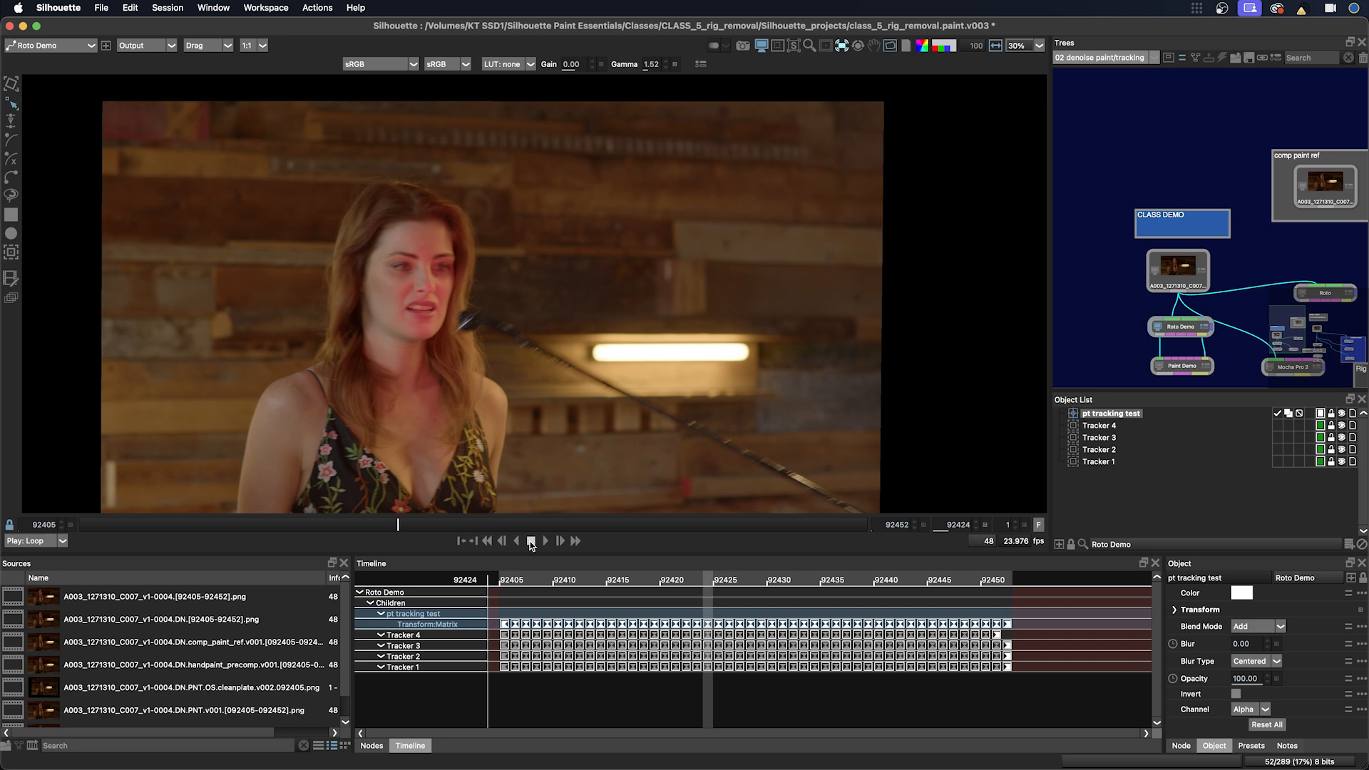
Step: Delete Tracker 4, return to frame 92452 and turn off view stabilization
{"action": "left_click", "coordinate": [1098, 425]}
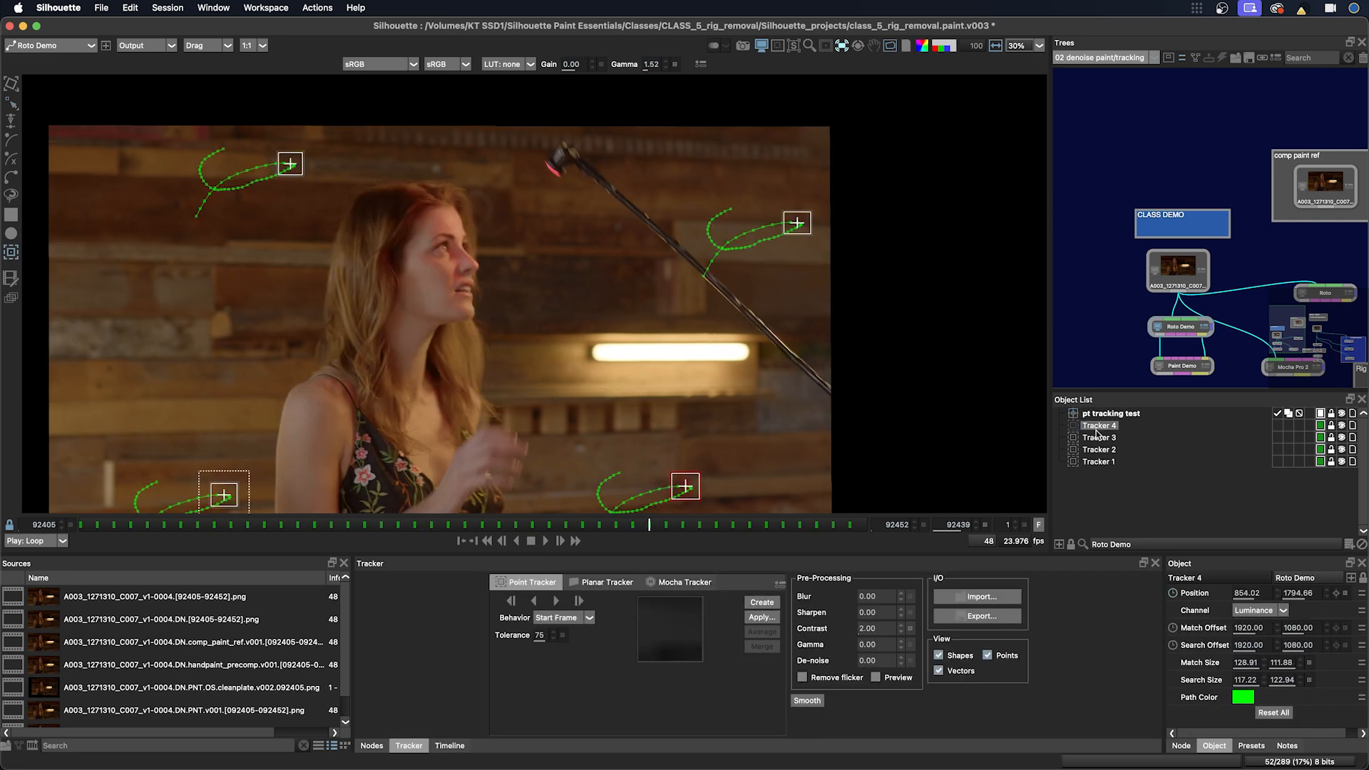
{"action": "key", "text": "Delete"}
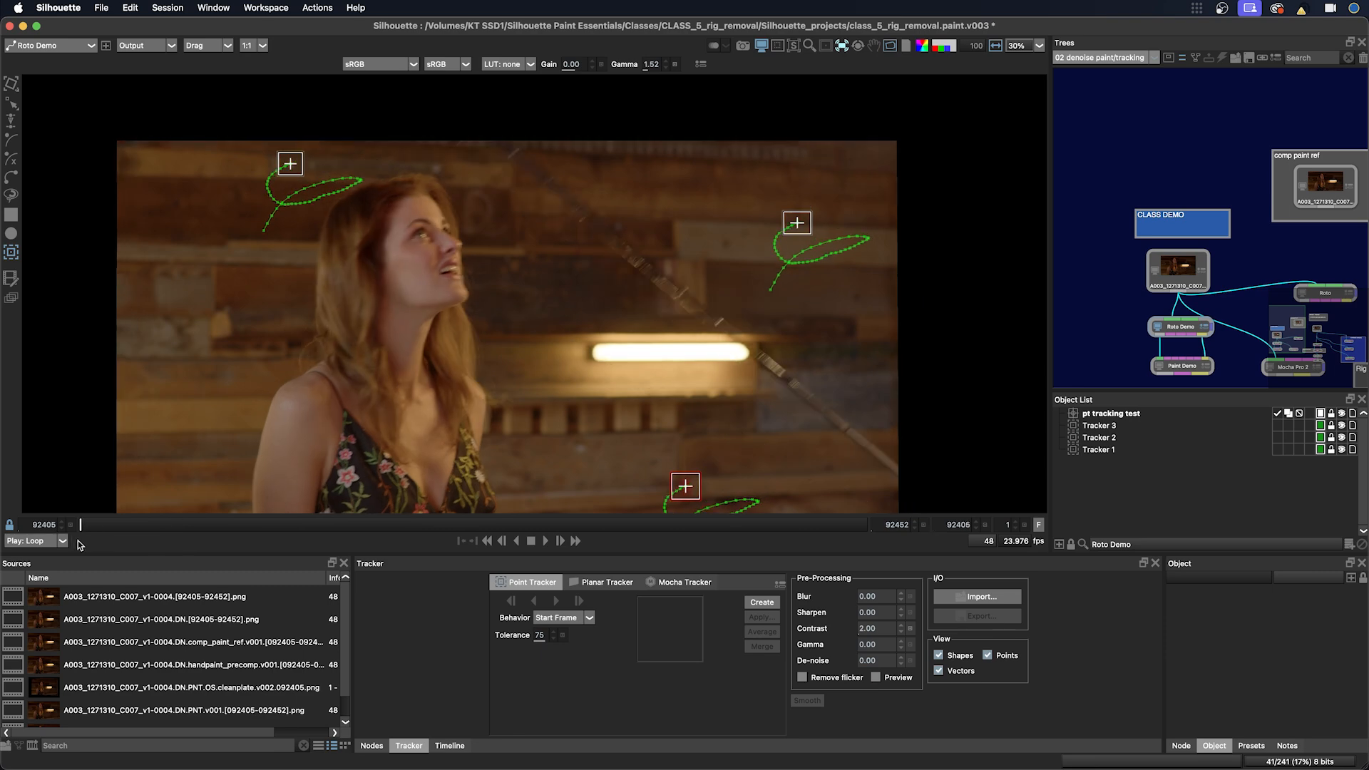
{"action": "left_click_drag", "start_coordinate": [80, 546], "coordinate": [1092, 558]}
{"action": "left_click", "coordinate": [842, 47]}
{"action": "left_click", "coordinate": [857, 63]}
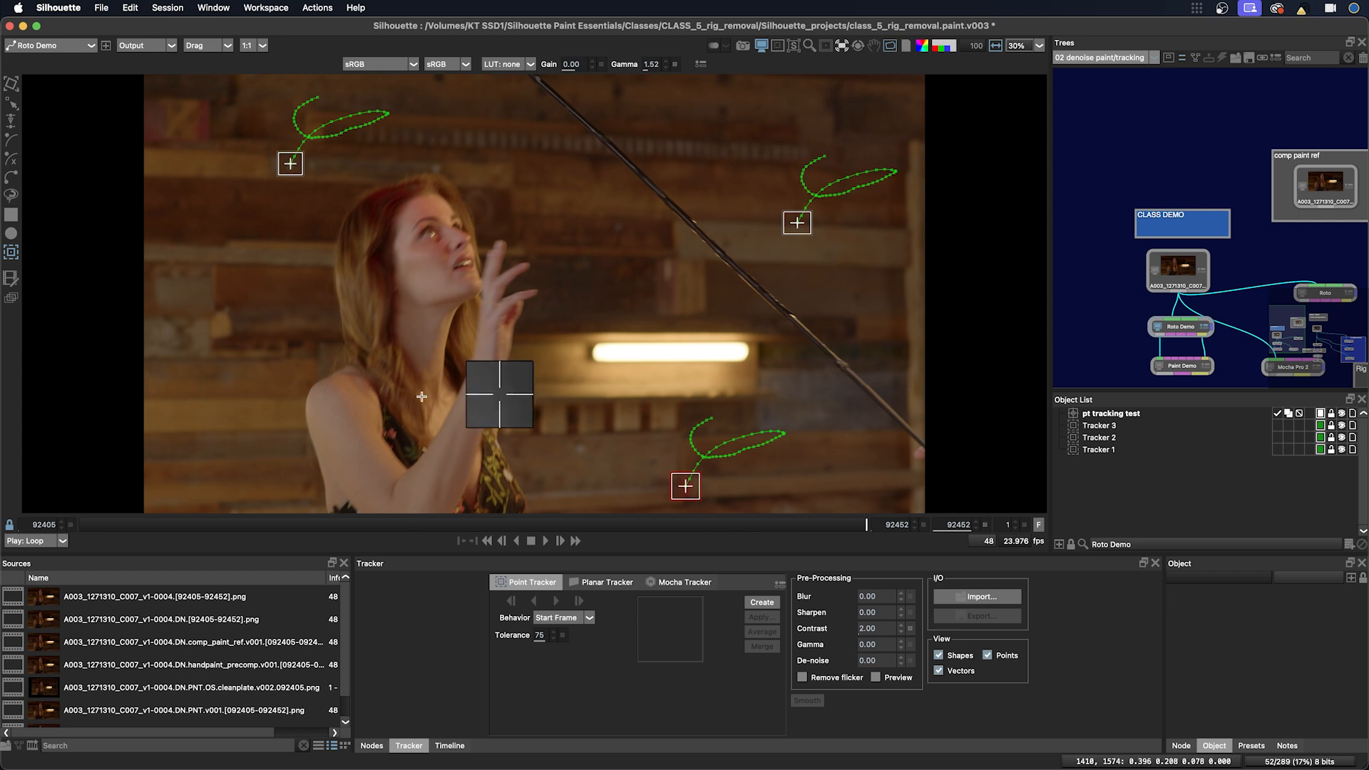
Step: Add a replacement tracker on the wall above the woman's shoulder at frame 92452, match size about 162 × 142, search size about 191 × 204
{"action": "left_click", "coordinate": [231, 337]}
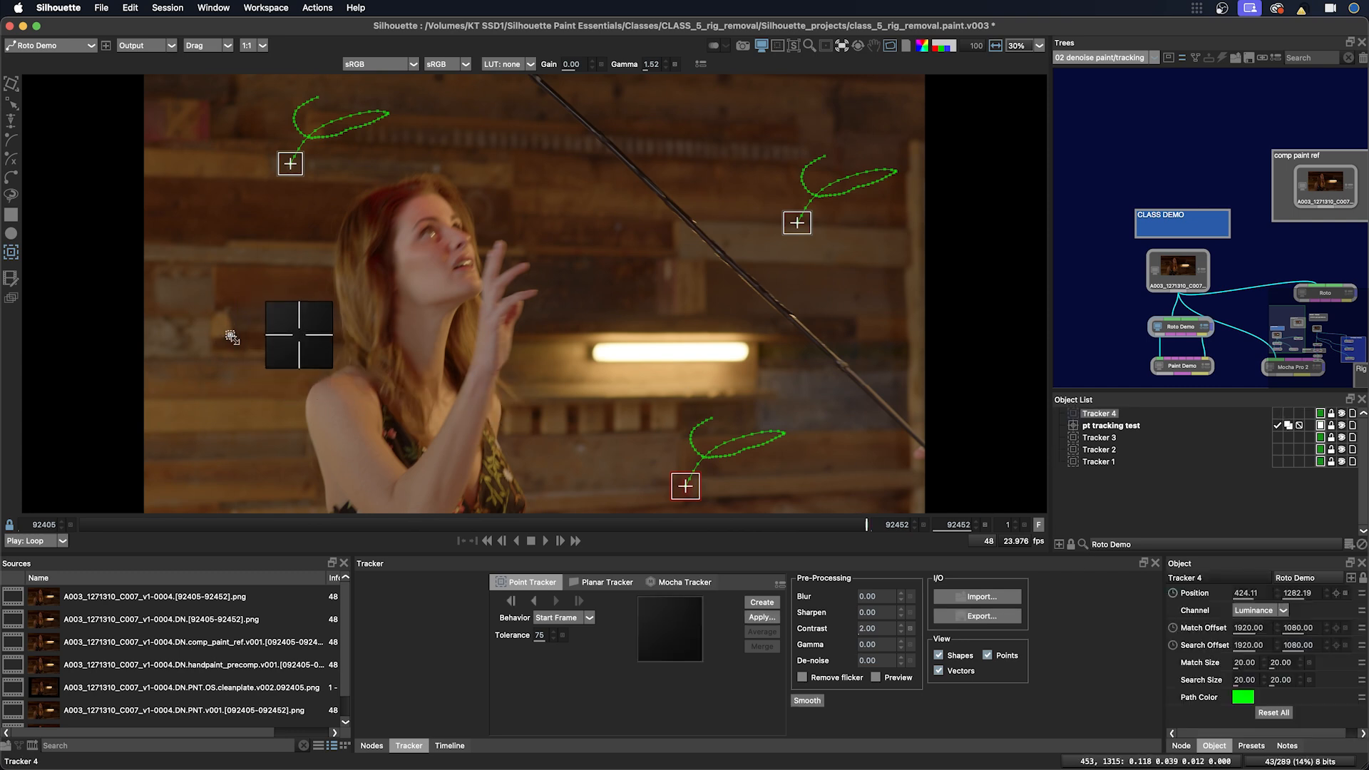
{"action": "scroll", "coordinate": [231, 338], "scroll_direction": "up", "scroll_amount": 2}
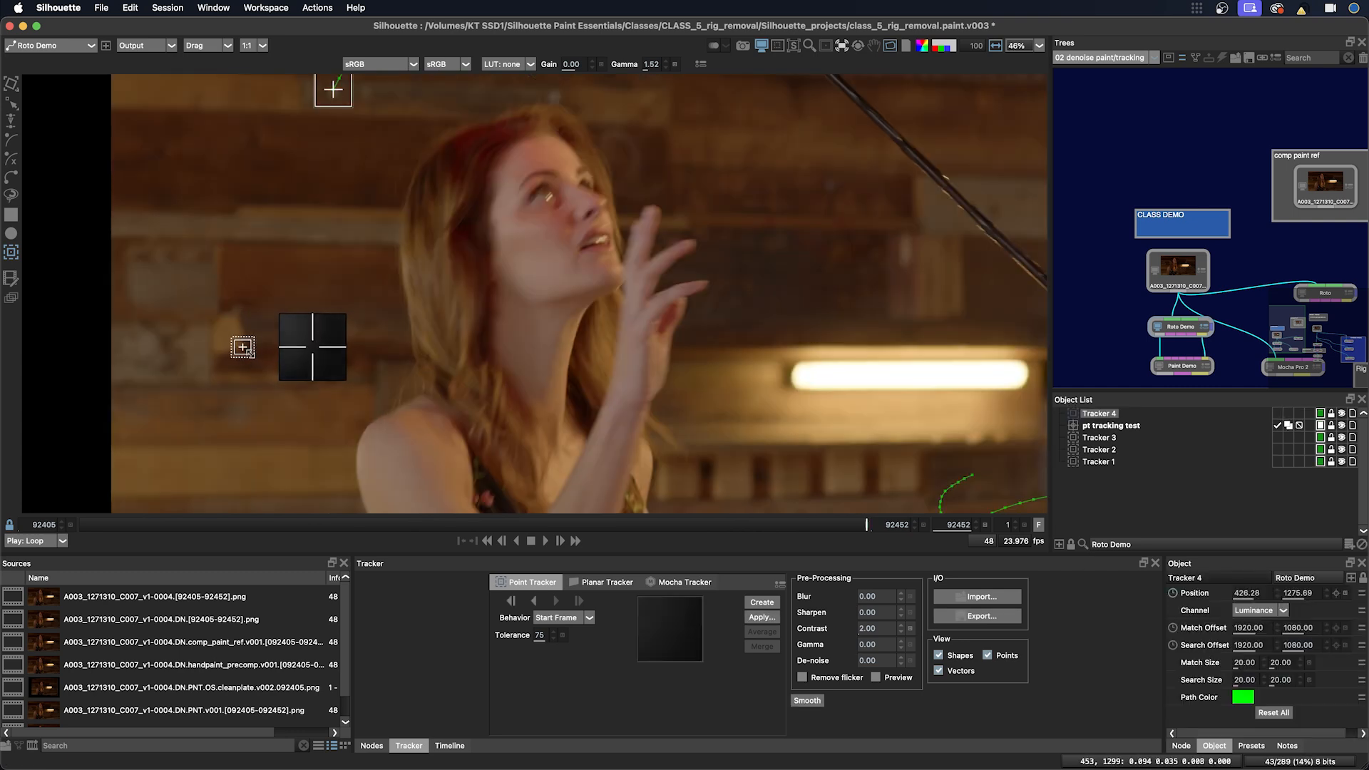
{"action": "left_click_drag", "start_coordinate": [250, 353], "coordinate": [269, 370]}
Step: Switch the viewer to Foreground and track the new tracker backward from frame 92452 to 92405
{"action": "left_click", "coordinate": [157, 47]}
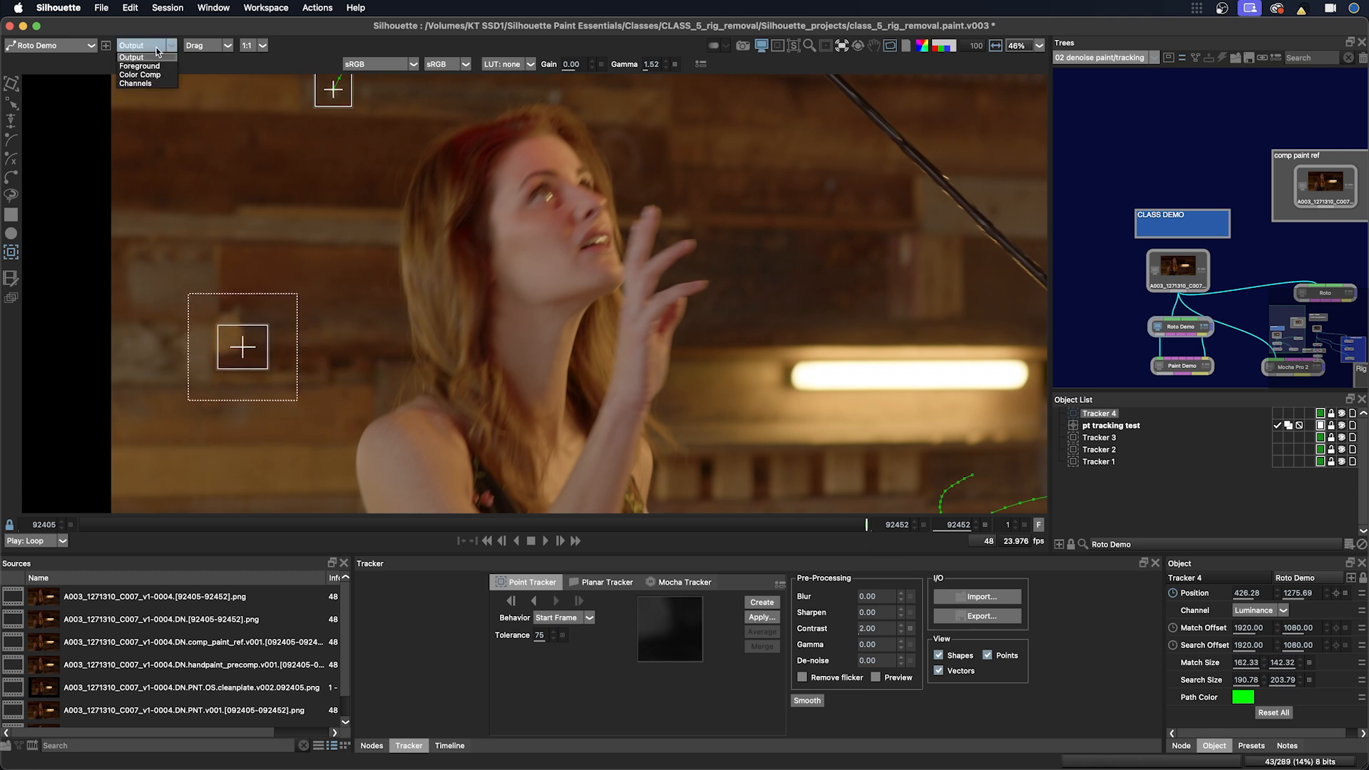
{"action": "left_click", "coordinate": [151, 66]}
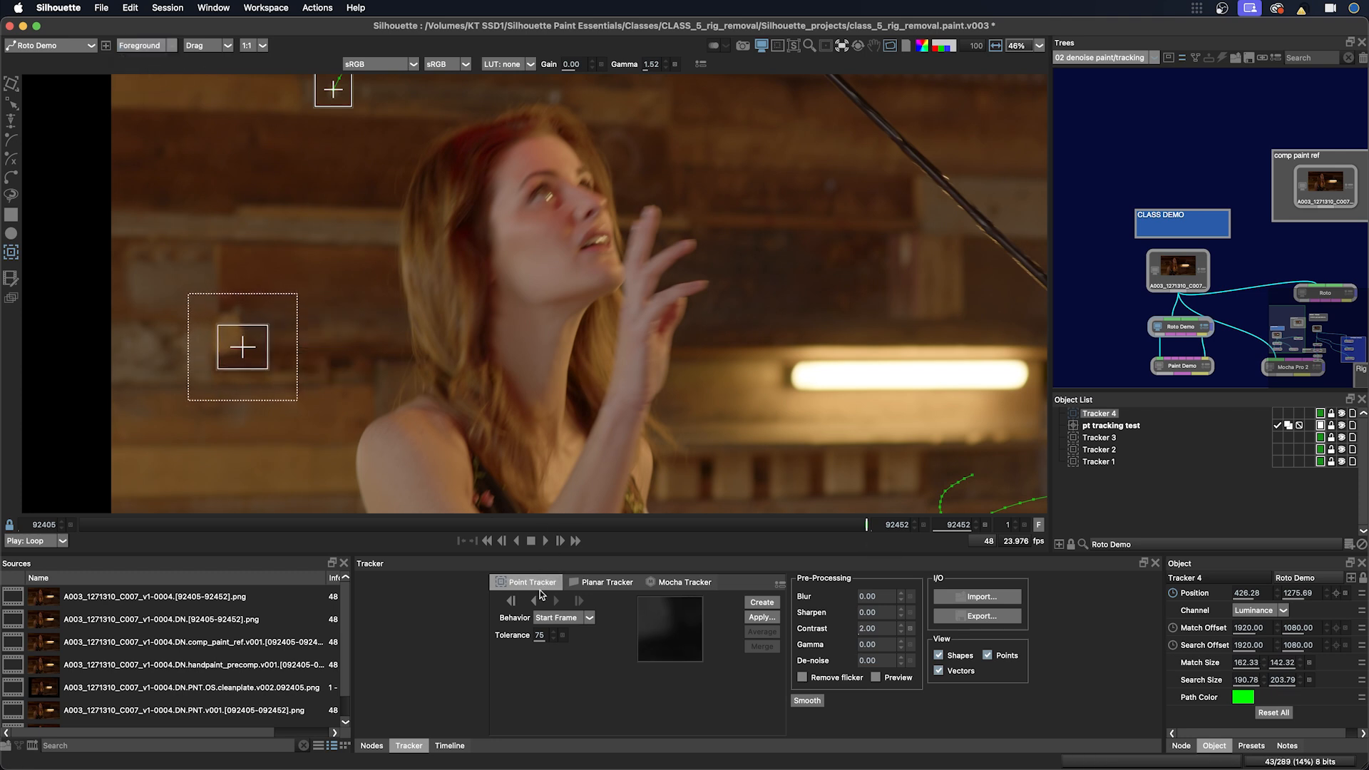
{"action": "left_click", "coordinate": [533, 602]}
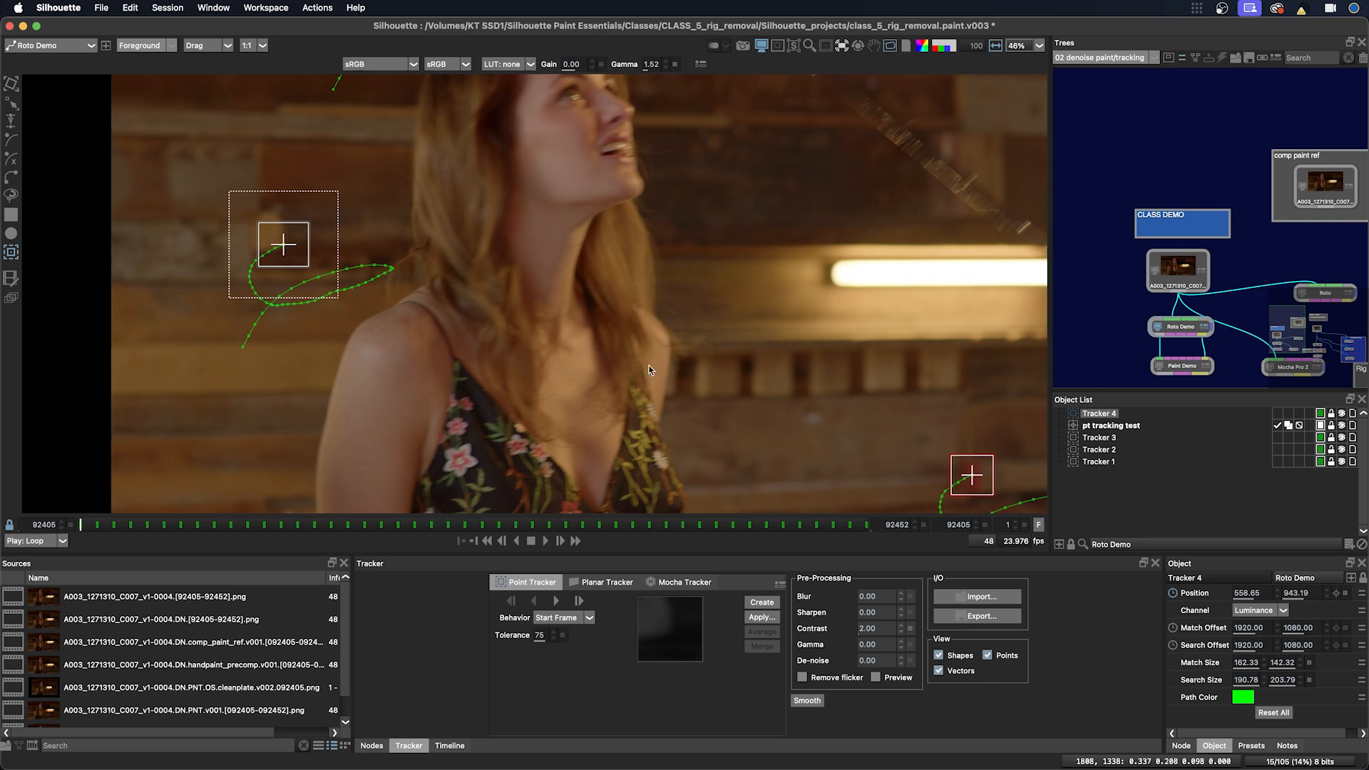
{"action": "left_click", "coordinate": [1137, 495]}
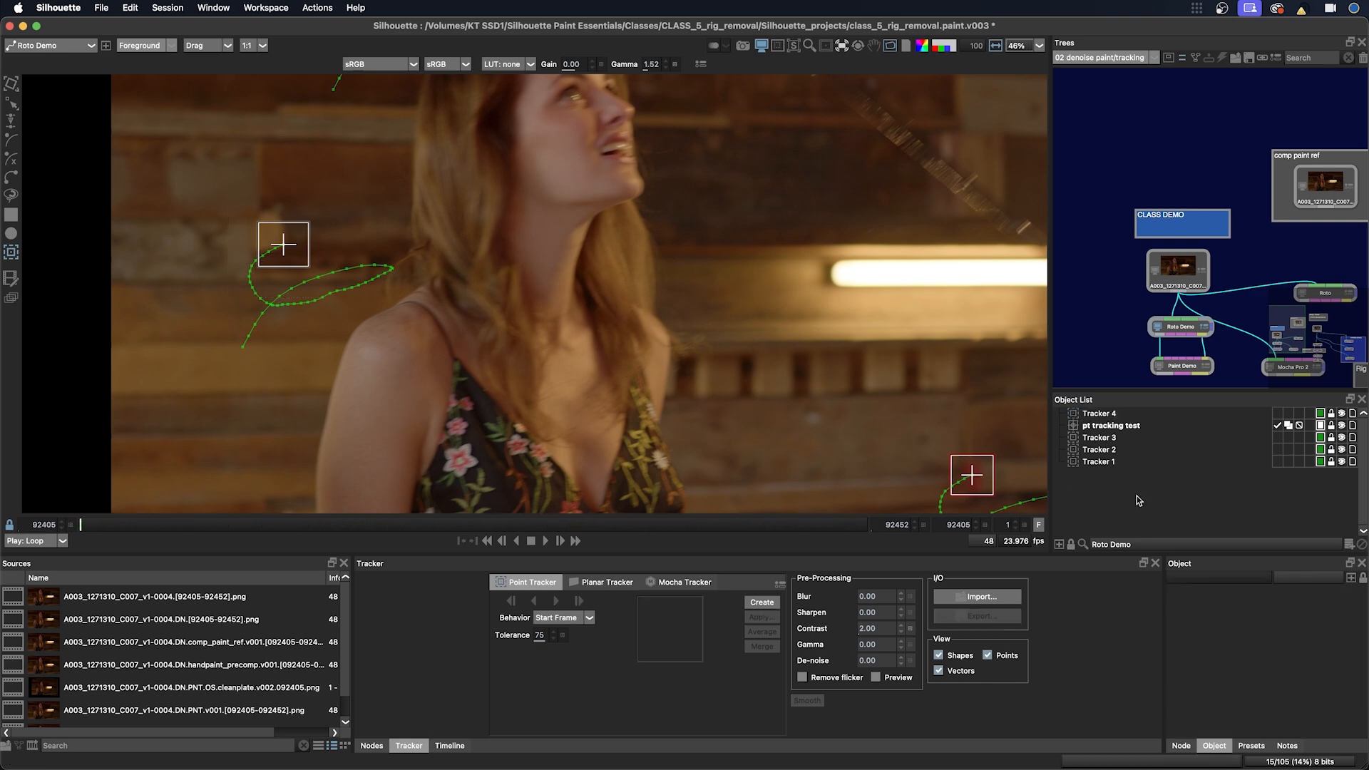
Step: Delete the "pt tracking test" layer and apply all four tracks to a new layer named "pt tracking test v2"
{"action": "left_click", "coordinate": [1114, 426]}
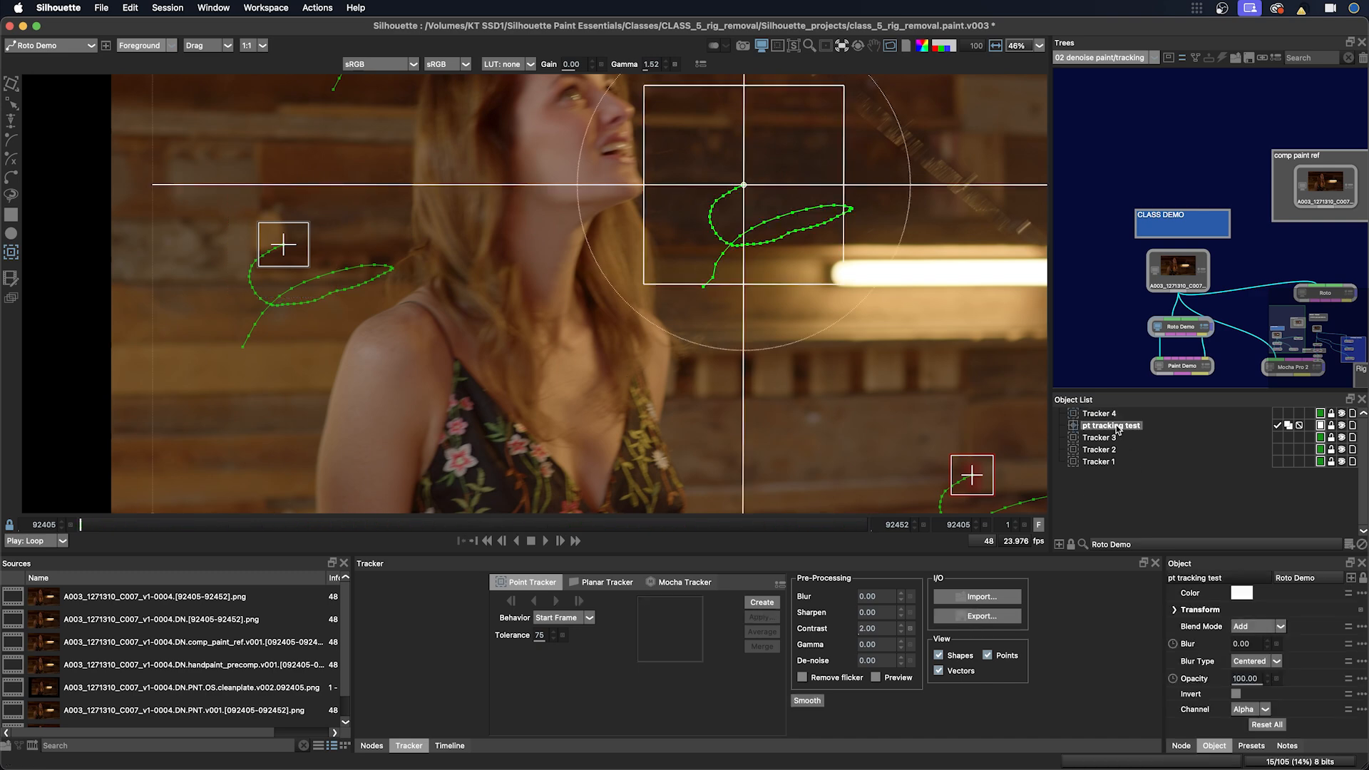
{"action": "key", "text": "Delete"}
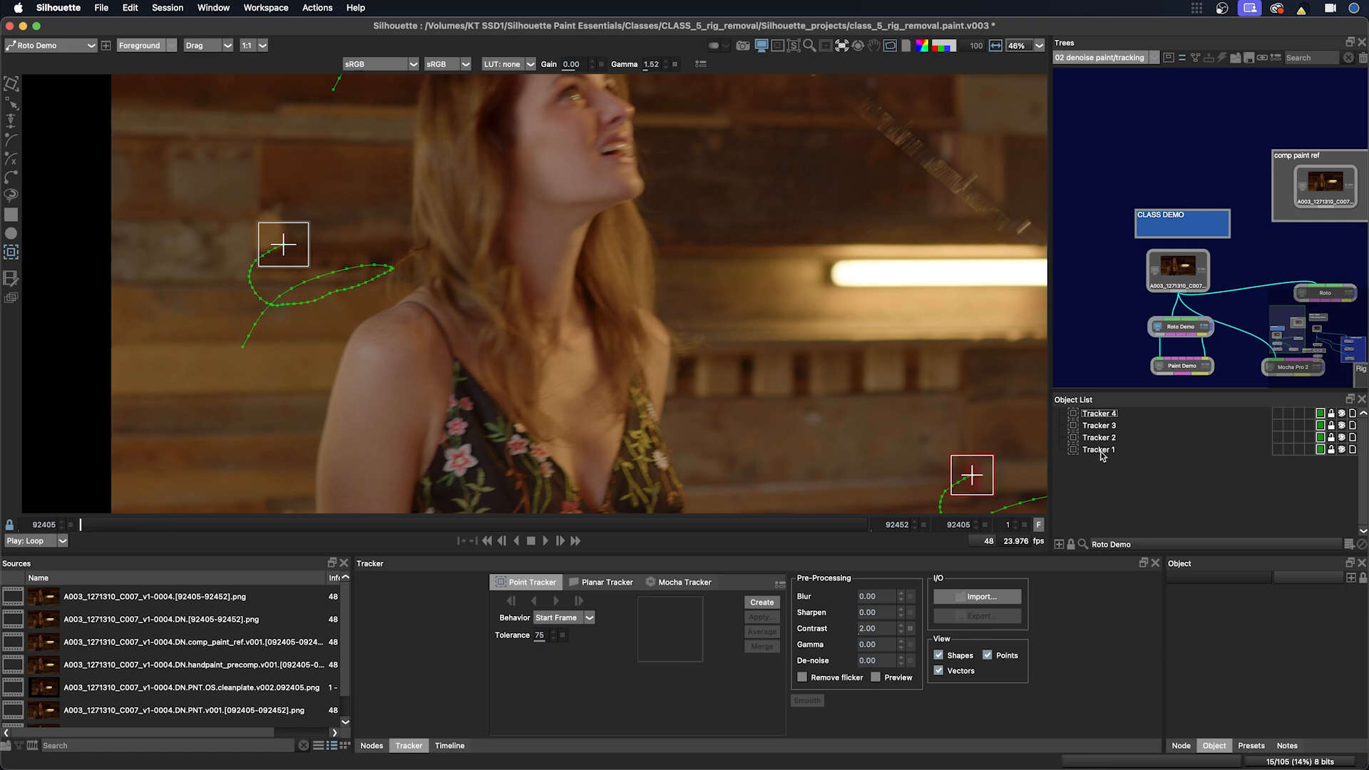
{"action": "left_click", "coordinate": [1099, 449]}
{"action": "left_click", "coordinate": [1101, 413], "text": "shift"}
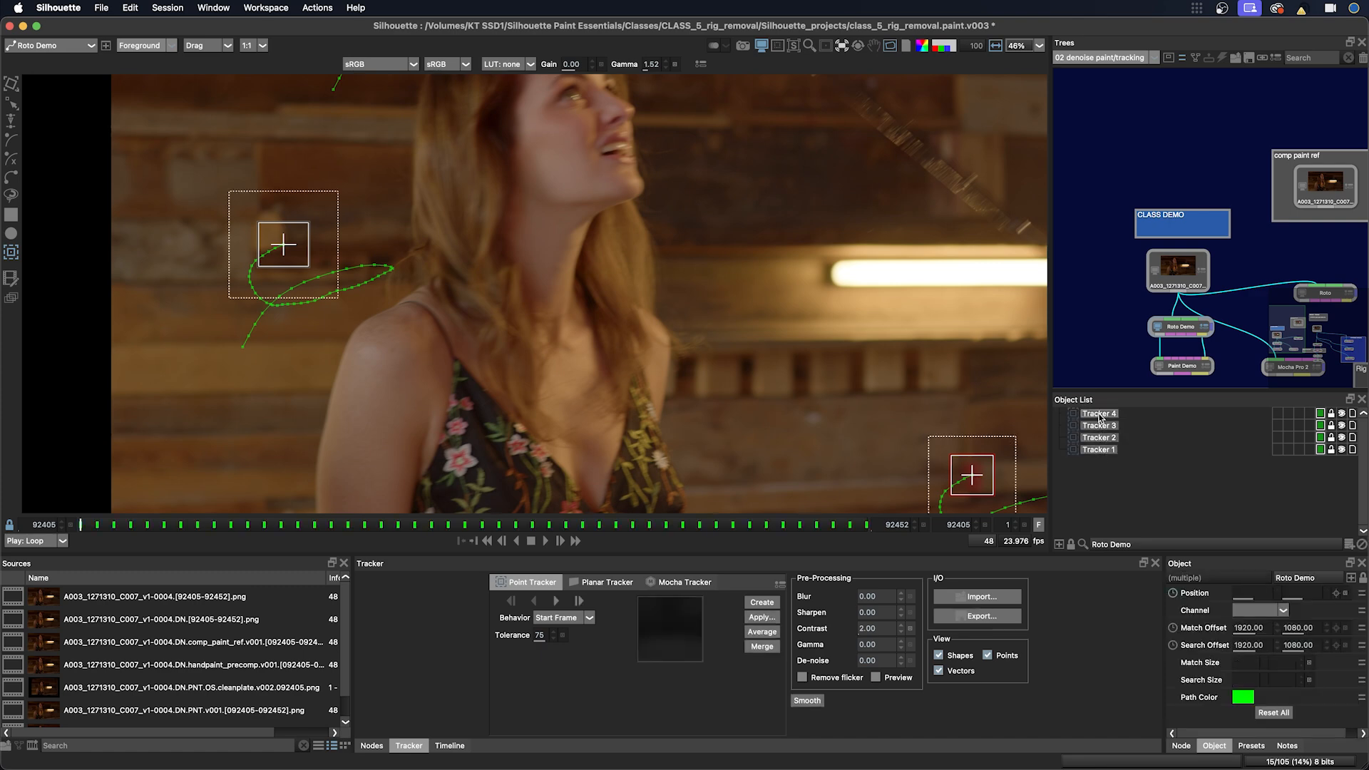
{"action": "left_click", "coordinate": [760, 617]}
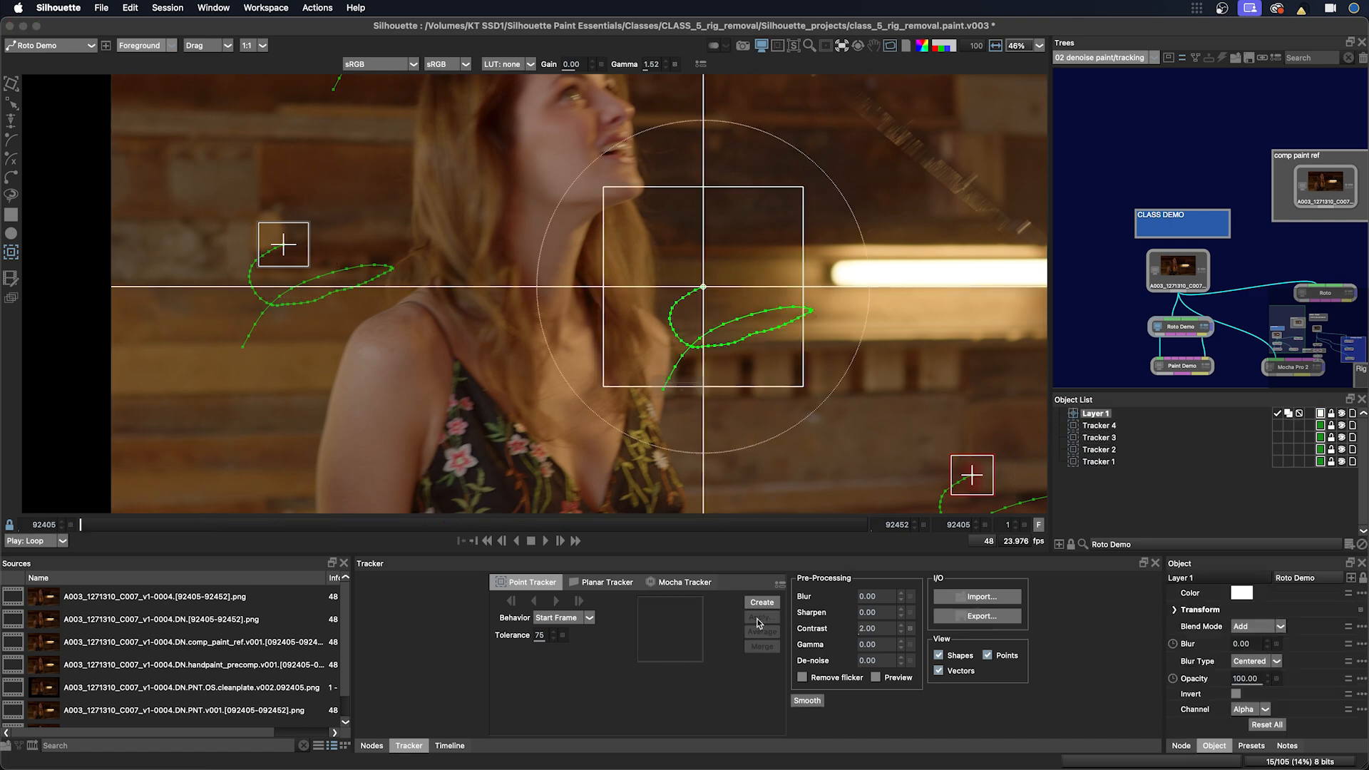
{"action": "left_click", "coordinate": [693, 409]}
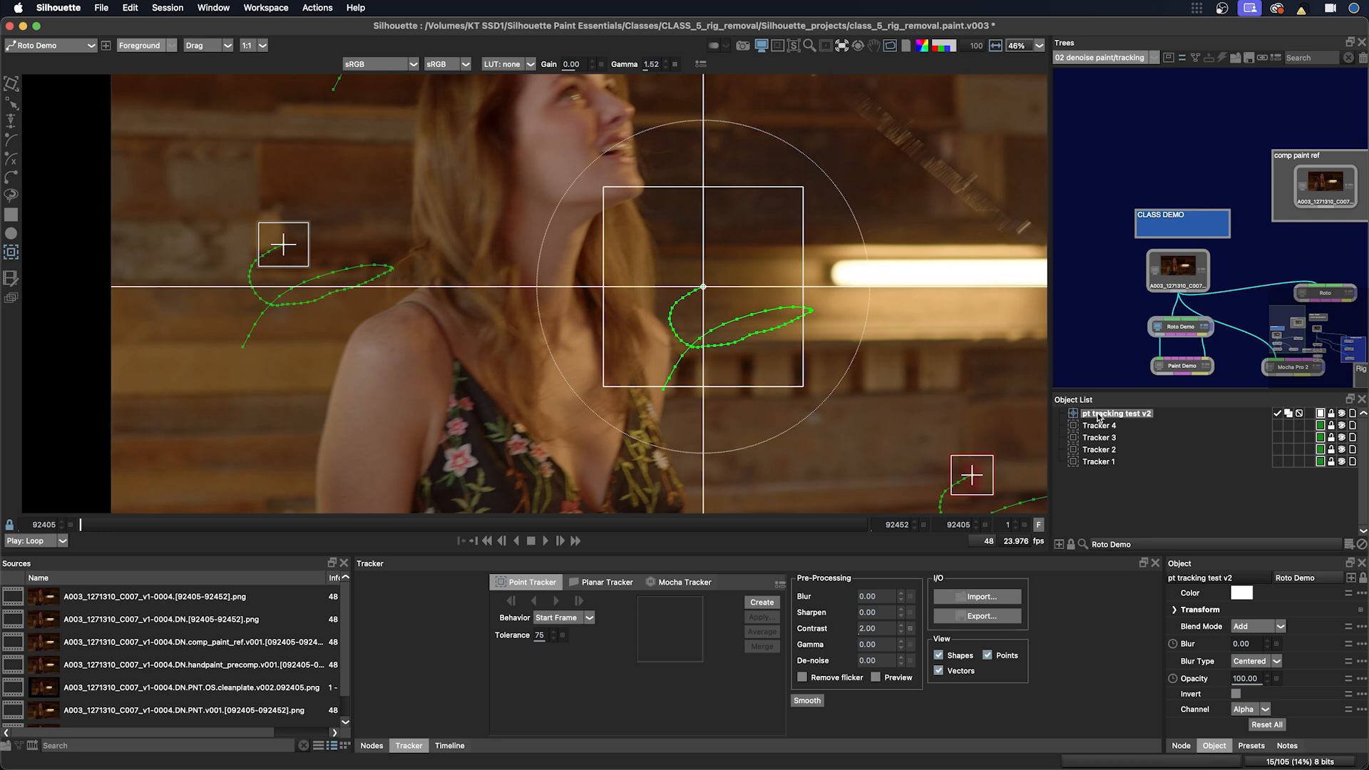
Step: Stabilize the view with "pt tracking test v2", play the whole shot fitted in the viewer, and turn stabilization off
{"action": "left_click", "coordinate": [842, 45]}
{"action": "mouse_move", "coordinate": [906, 117]}
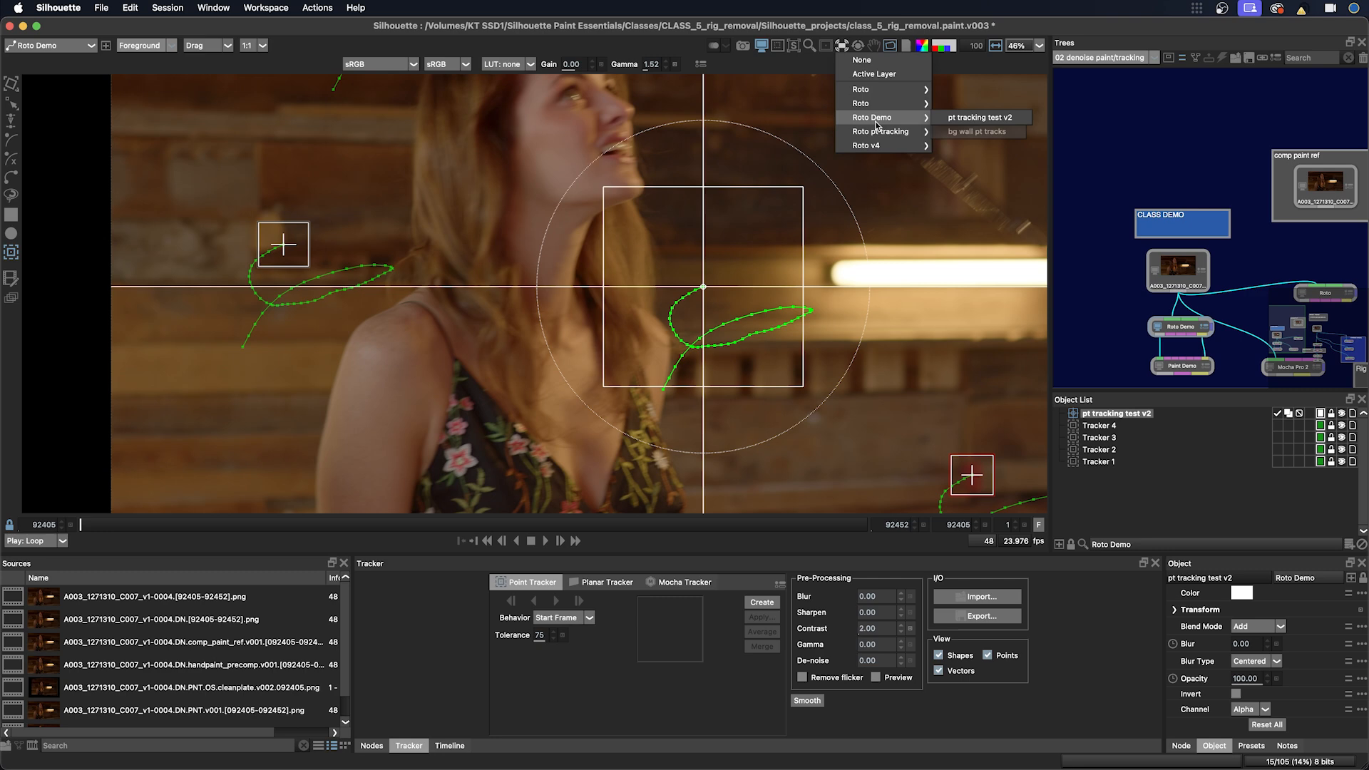
{"action": "left_click", "coordinate": [953, 117]}
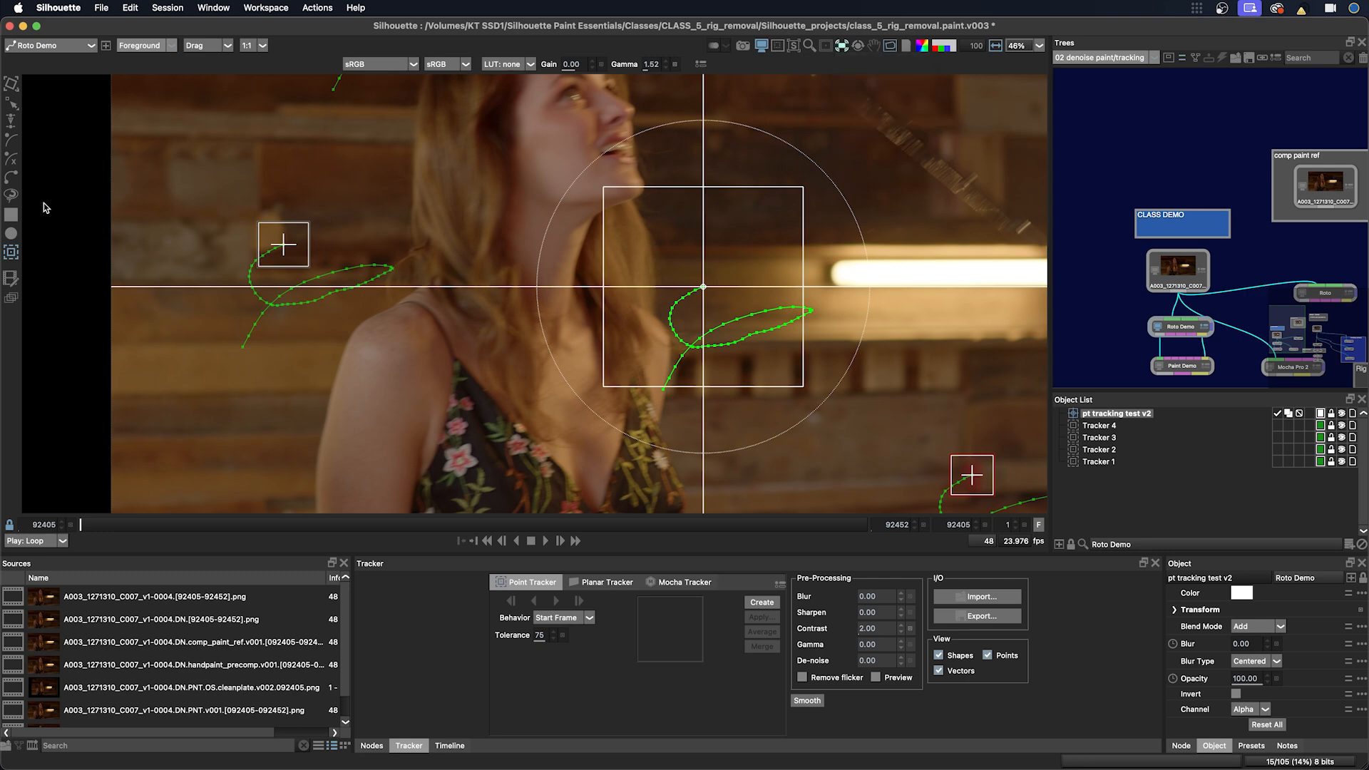
{"action": "left_click", "coordinate": [12, 104]}
{"action": "key", "text": "f"}
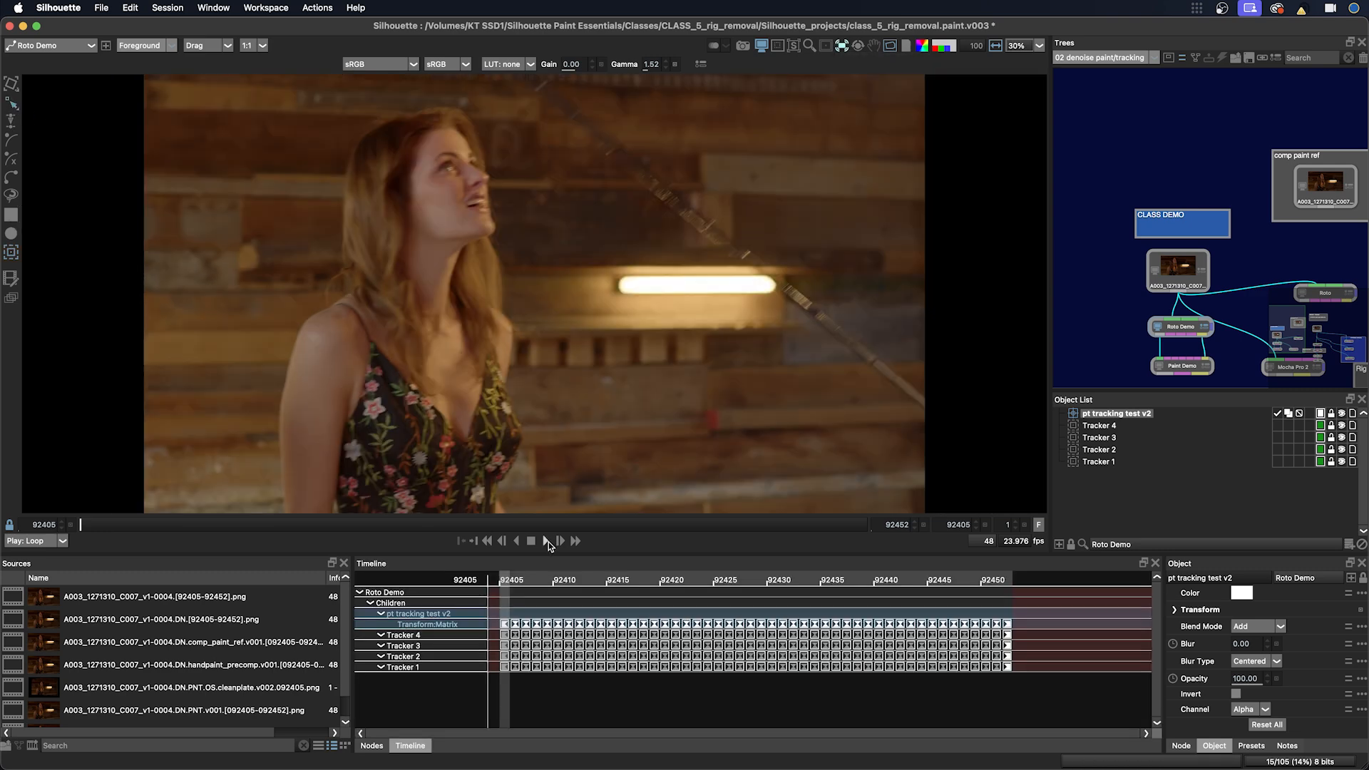
{"action": "left_click", "coordinate": [546, 542]}
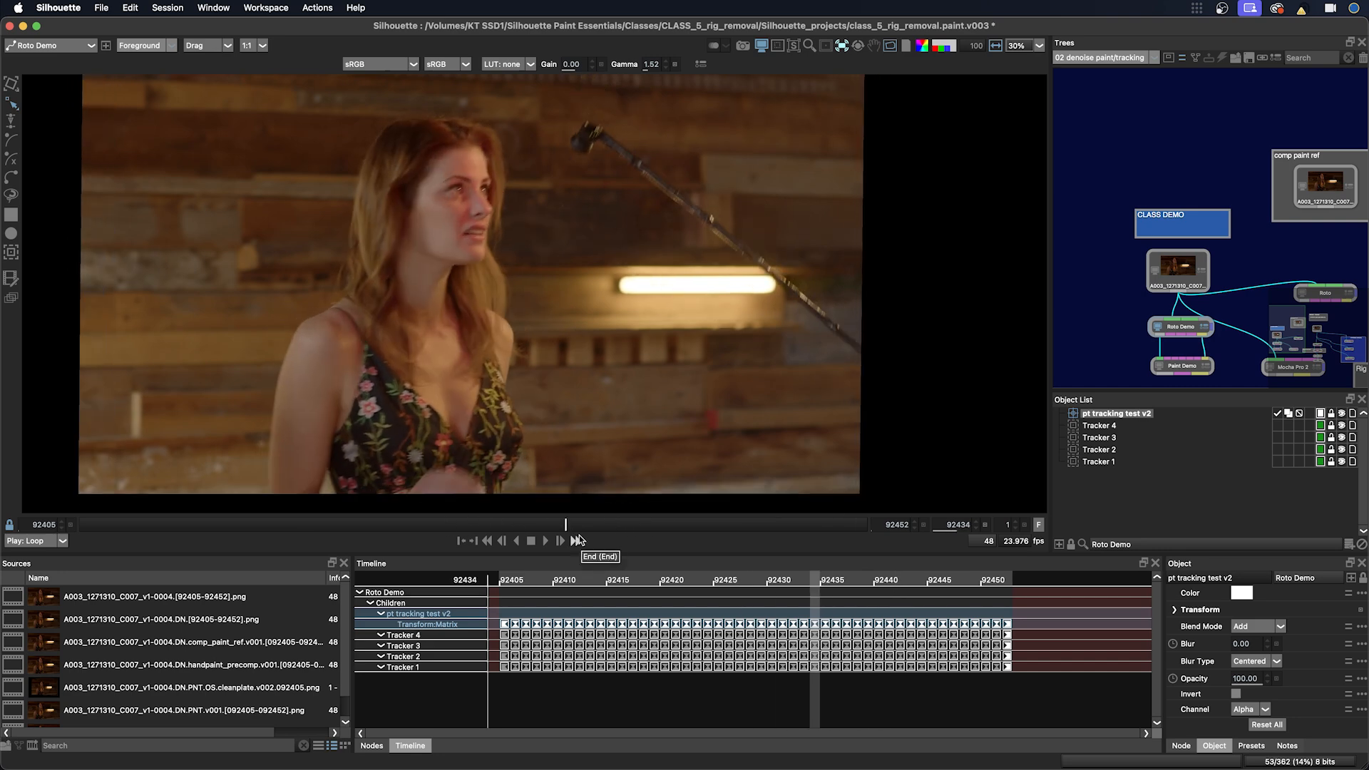
{"action": "left_click", "coordinate": [842, 45]}
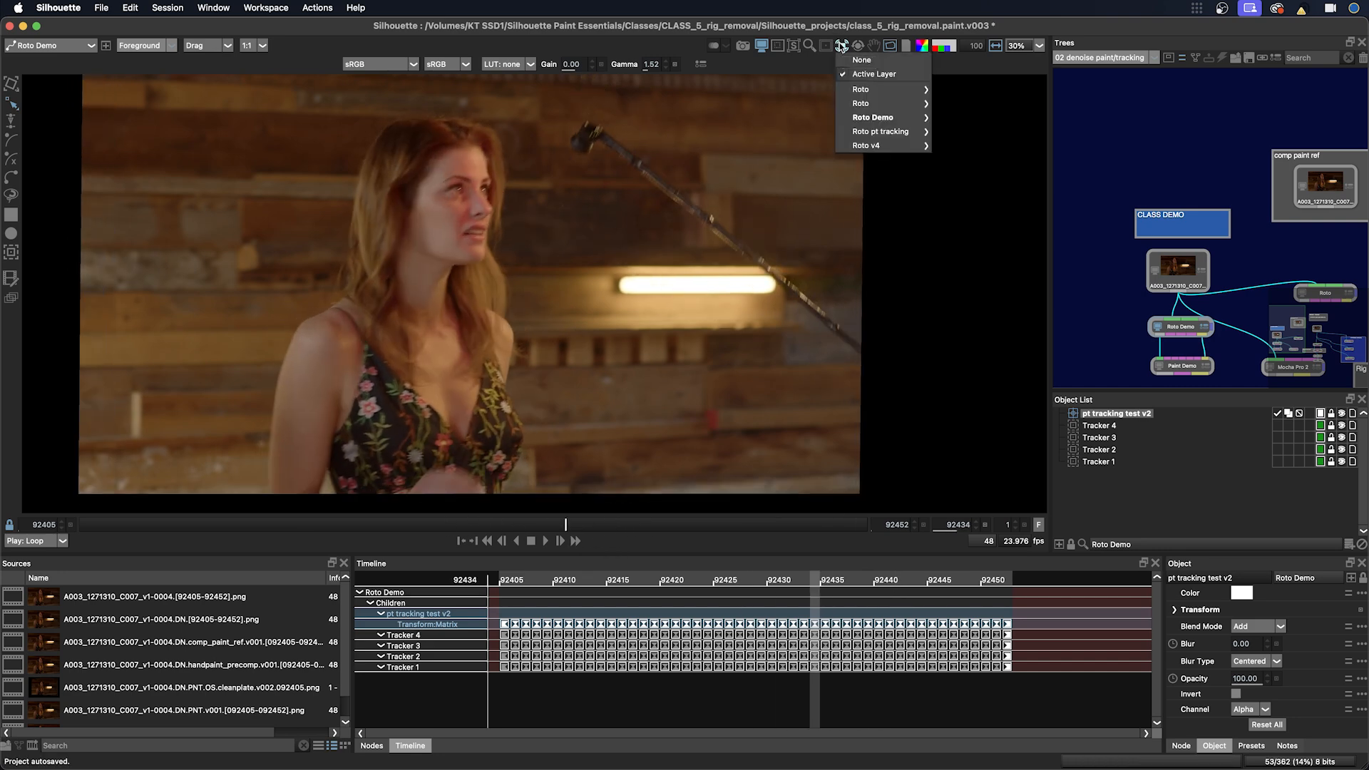
{"action": "left_click", "coordinate": [860, 60]}
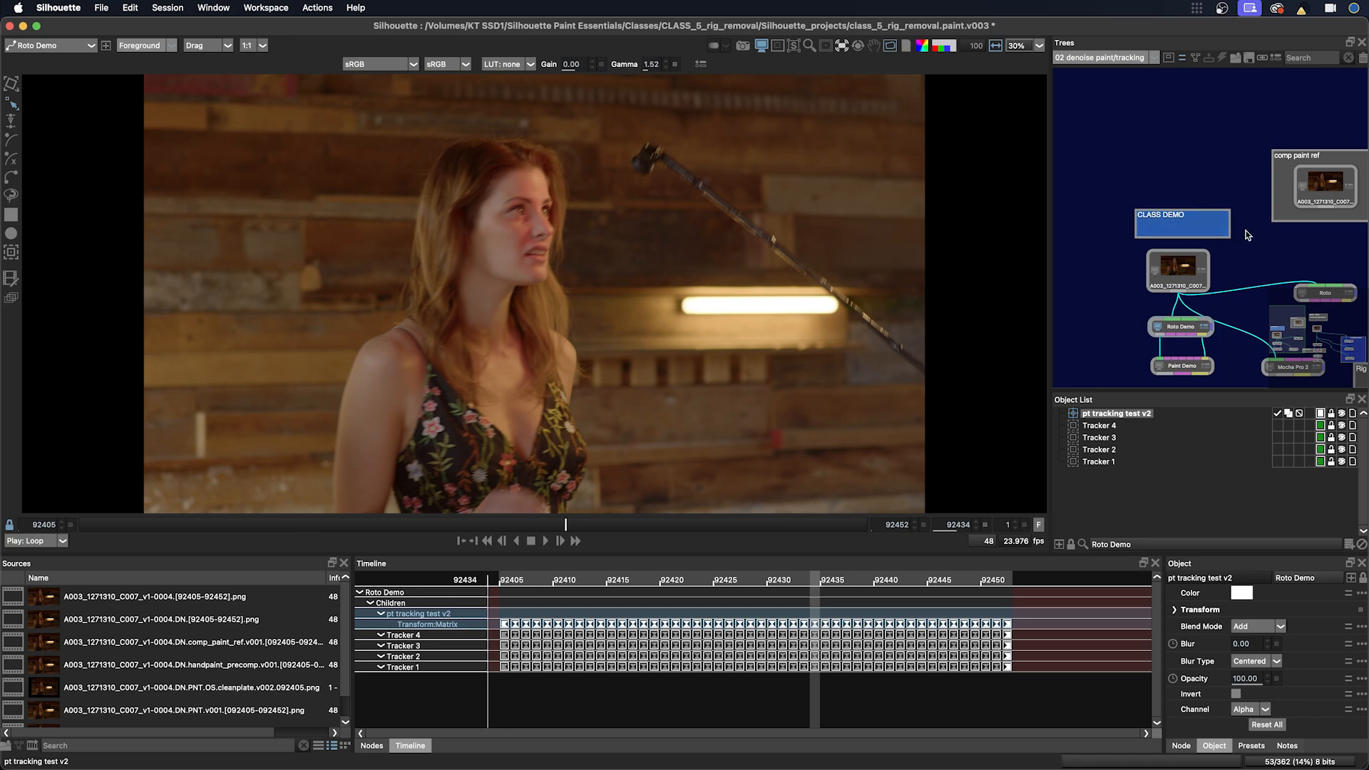
Step: Find the cleanplate tracking group in the node tree and open its Roto v4 node in the viewer
{"action": "left_click_drag", "start_coordinate": [1259, 236], "coordinate": [1077, 186]}
{"action": "mouse_move", "coordinate": [1360, 237]}
{"action": "left_mouse_down"}
{"action": "mouse_move", "coordinate": [1202, 190]}
{"action": "mouse_move", "coordinate": [1147, 189]}
{"action": "mouse_move", "coordinate": [1121, 243]}
{"action": "left_mouse_up"}
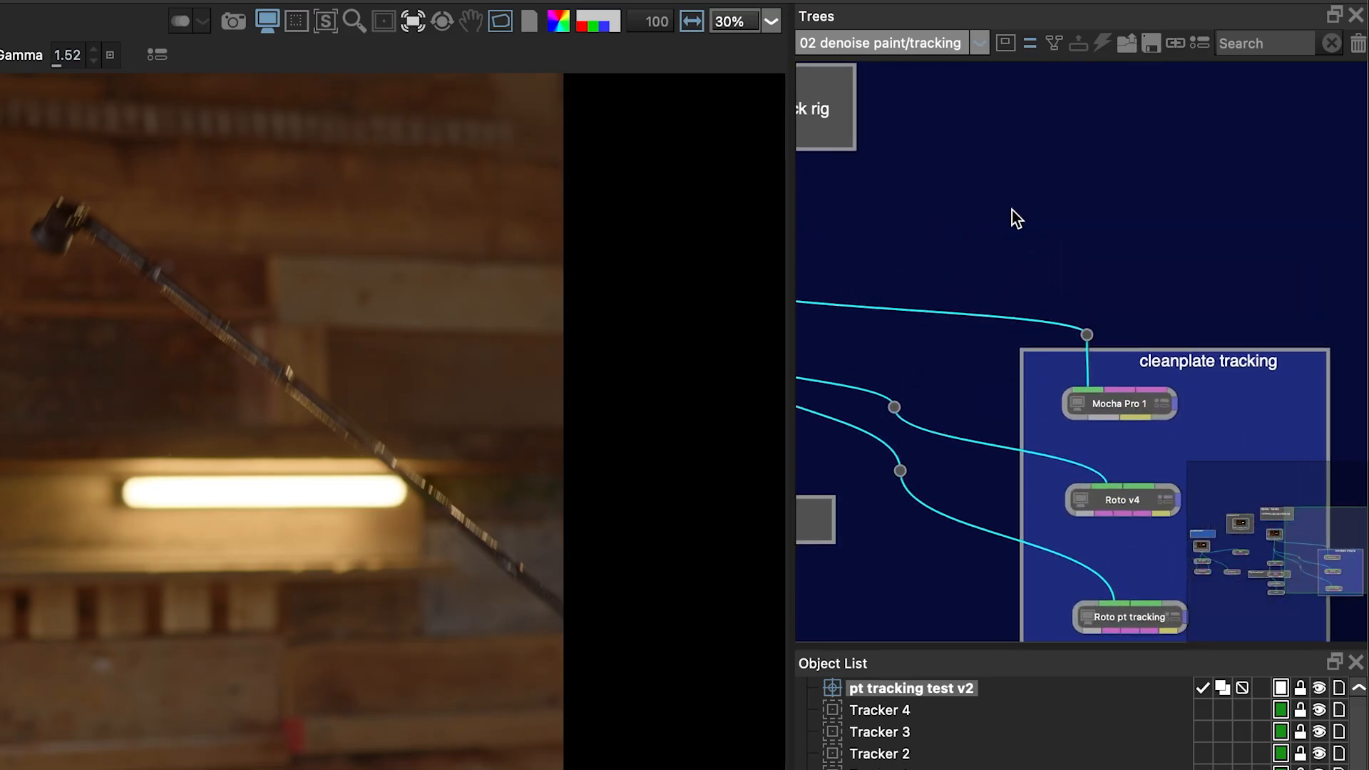
{"action": "left_click_drag", "start_coordinate": [944, 396], "coordinate": [1113, 263]}
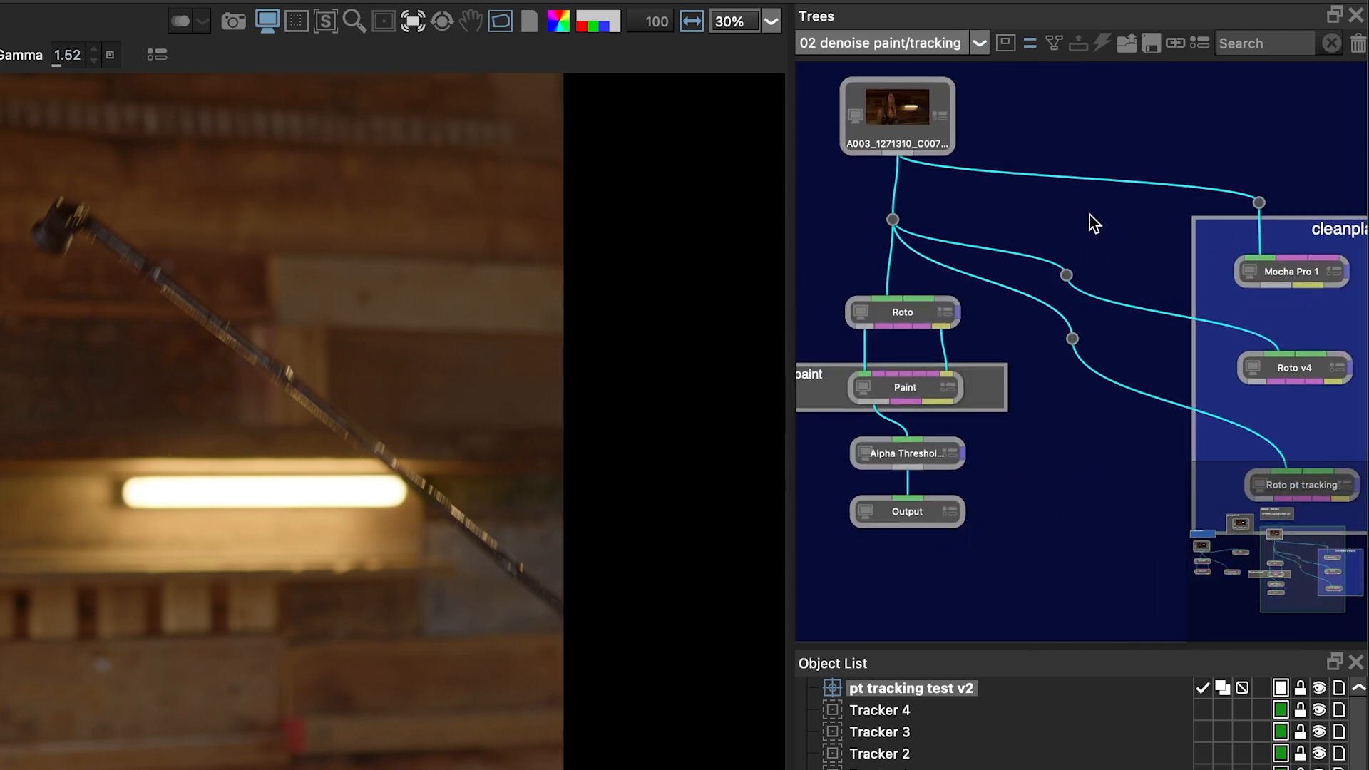
{"action": "left_click_drag", "start_coordinate": [1089, 216], "coordinate": [824, 244]}
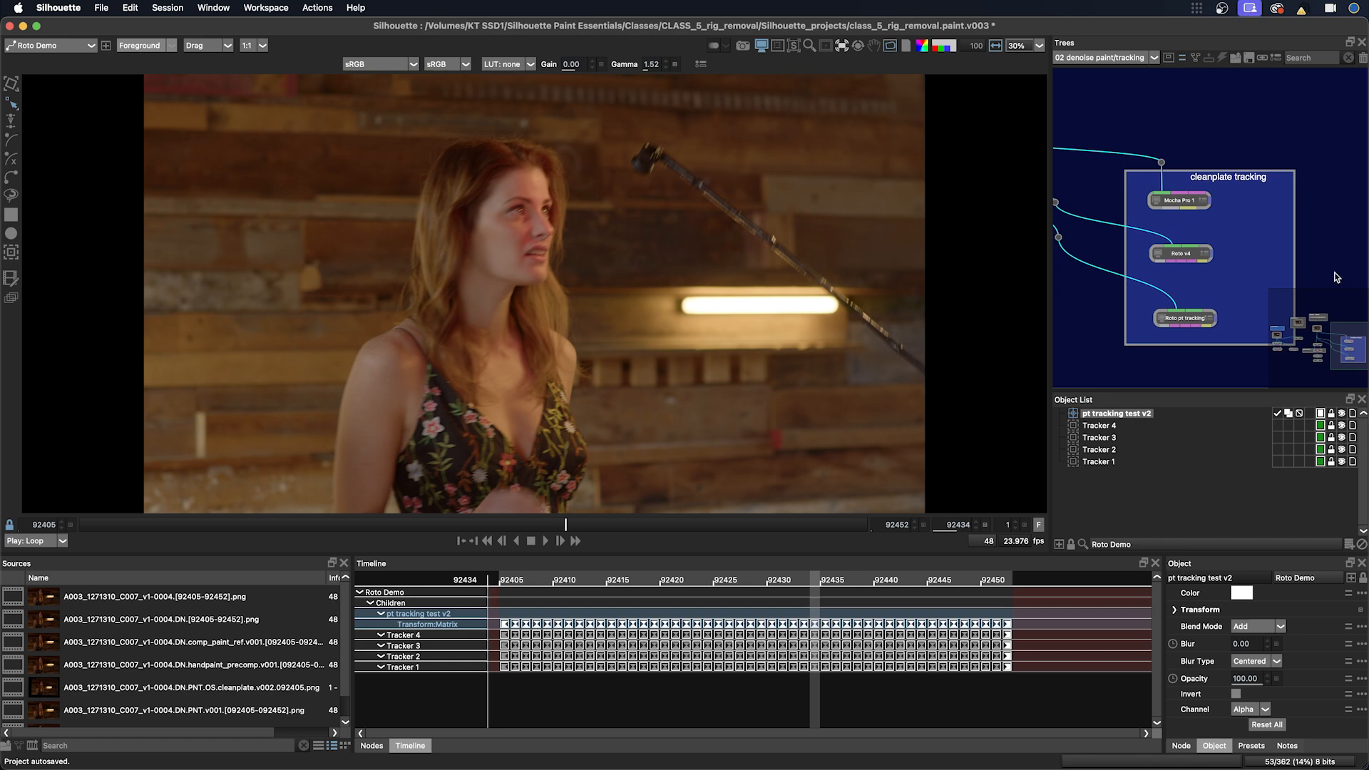
{"action": "left_click", "coordinate": [1178, 260]}
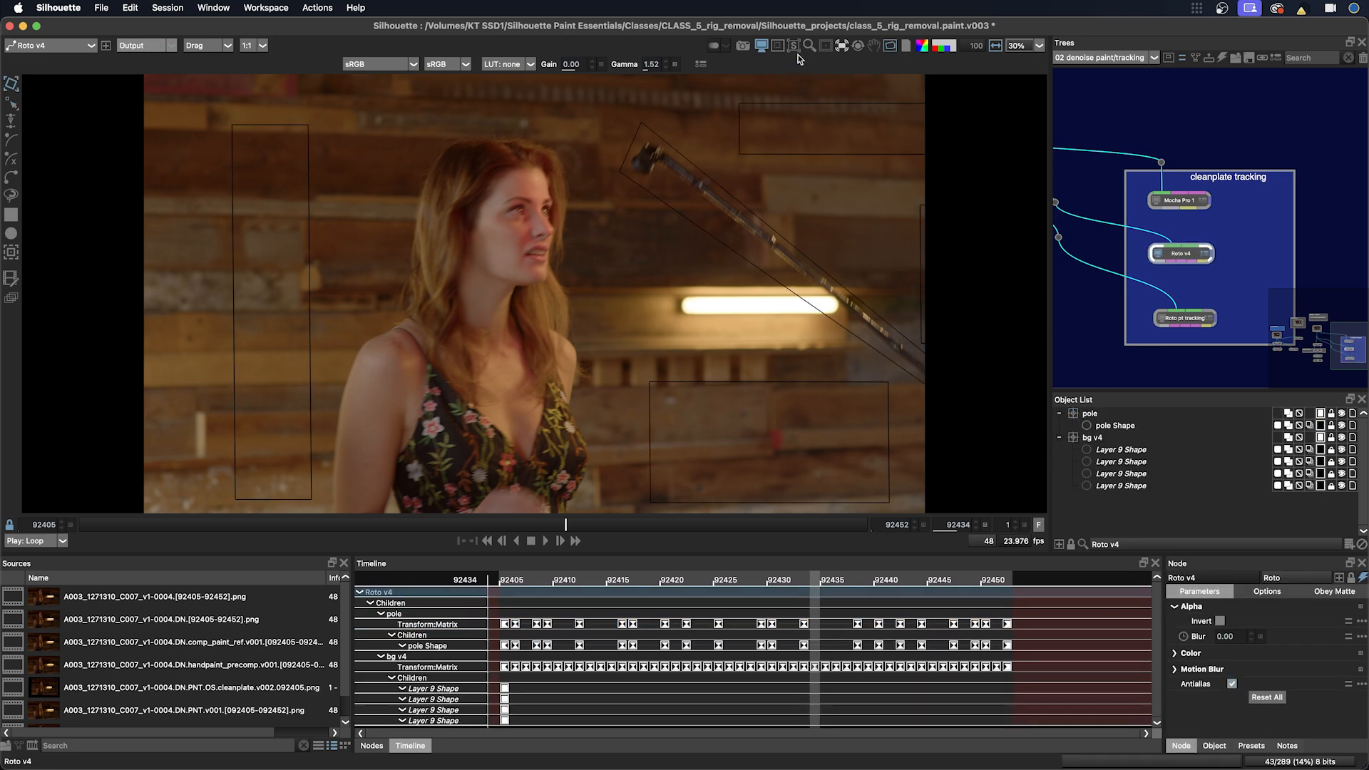
Step: Stabilize the view with Roto v4's "bg v4" layer and play the shot to check the planar track
{"action": "left_click", "coordinate": [840, 45]}
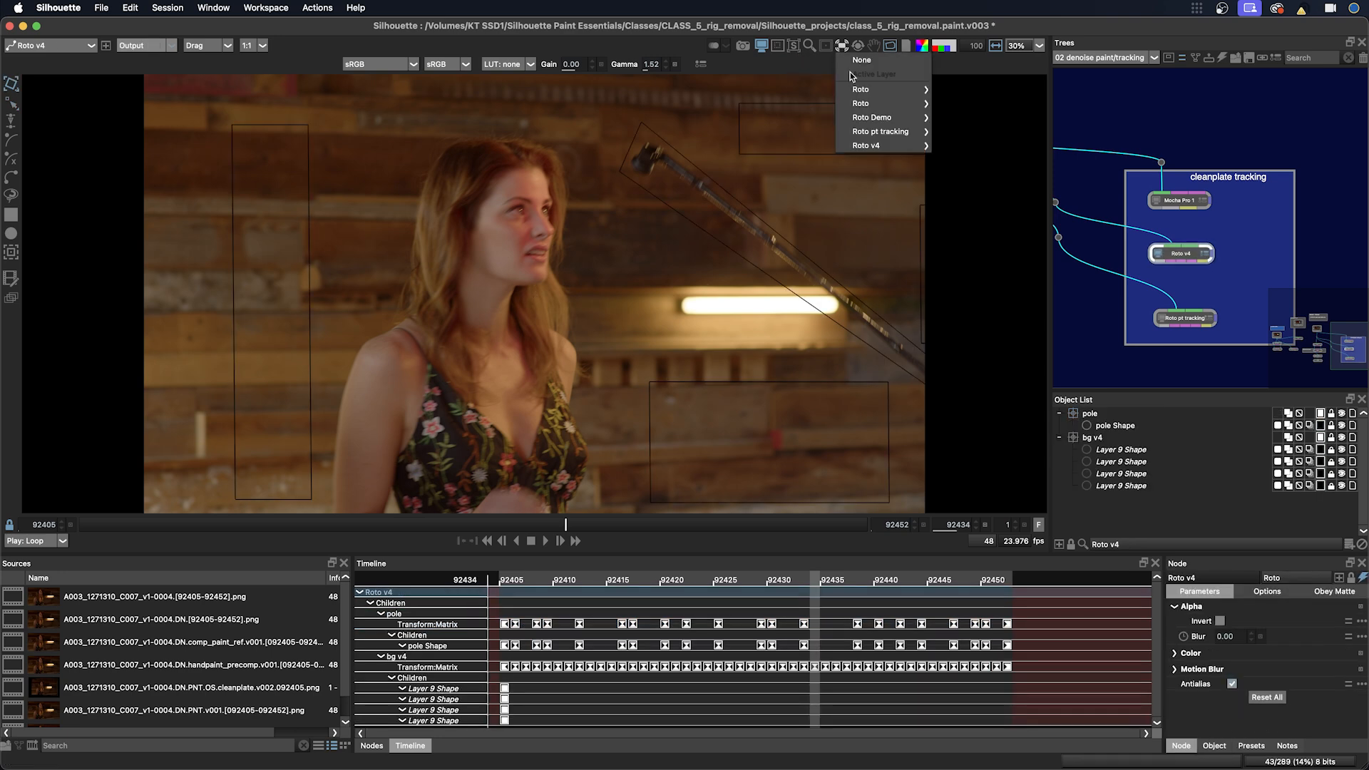
{"action": "mouse_move", "coordinate": [867, 147]}
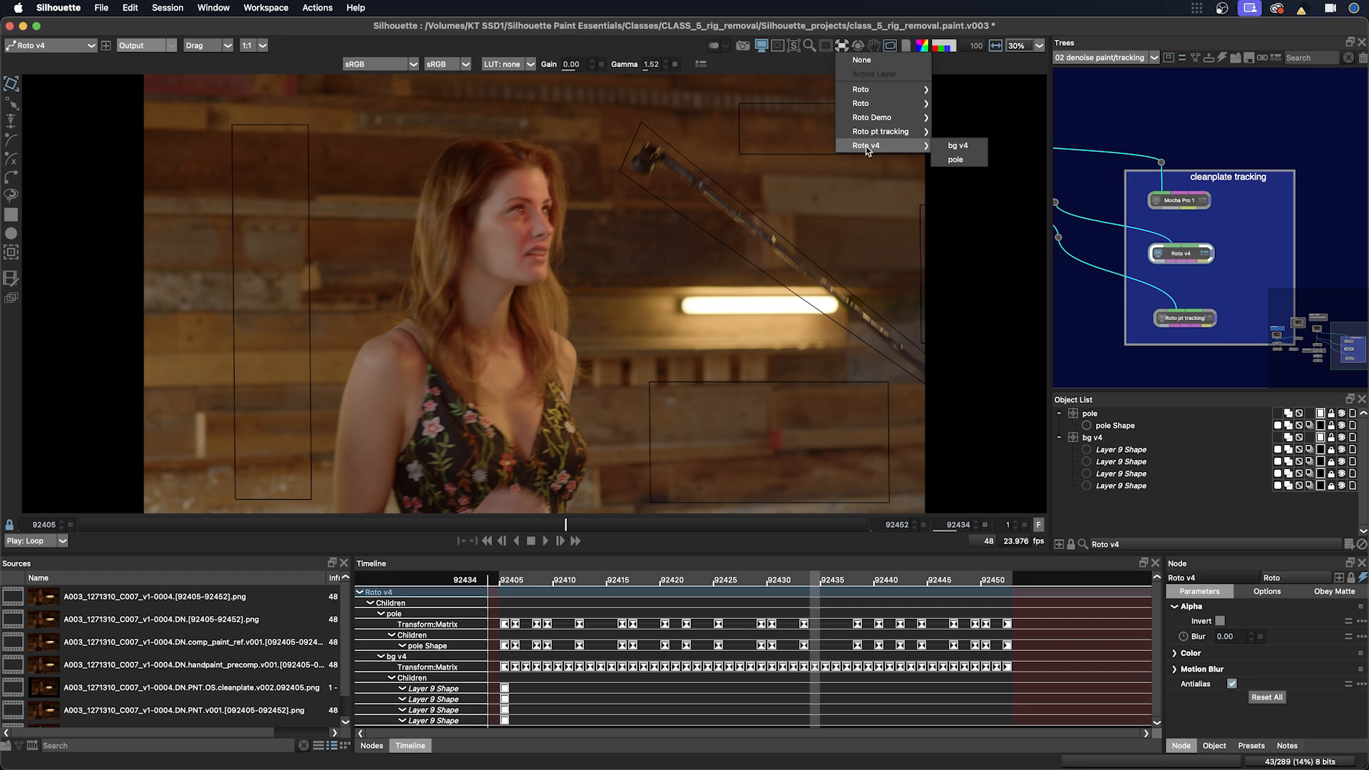
{"action": "left_click", "coordinate": [959, 147]}
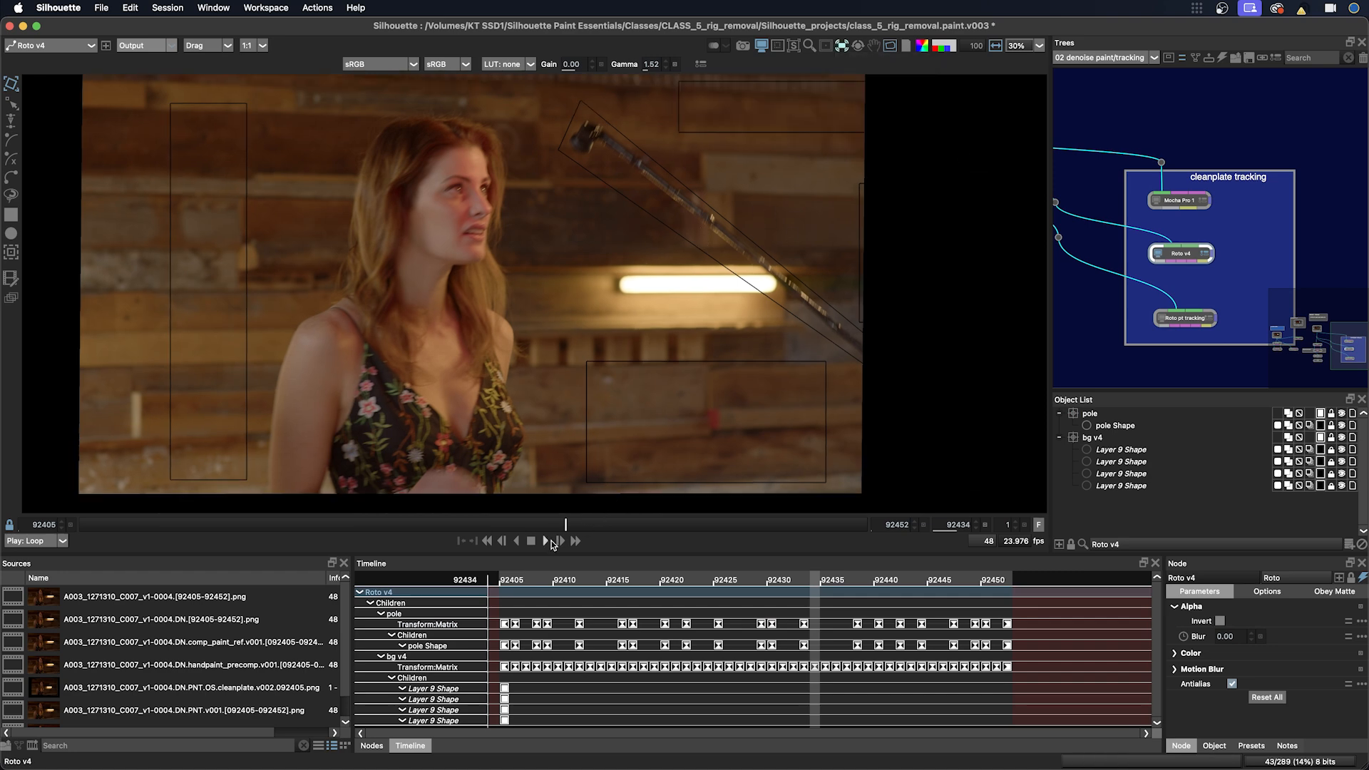
{"action": "left_click", "coordinate": [542, 541]}
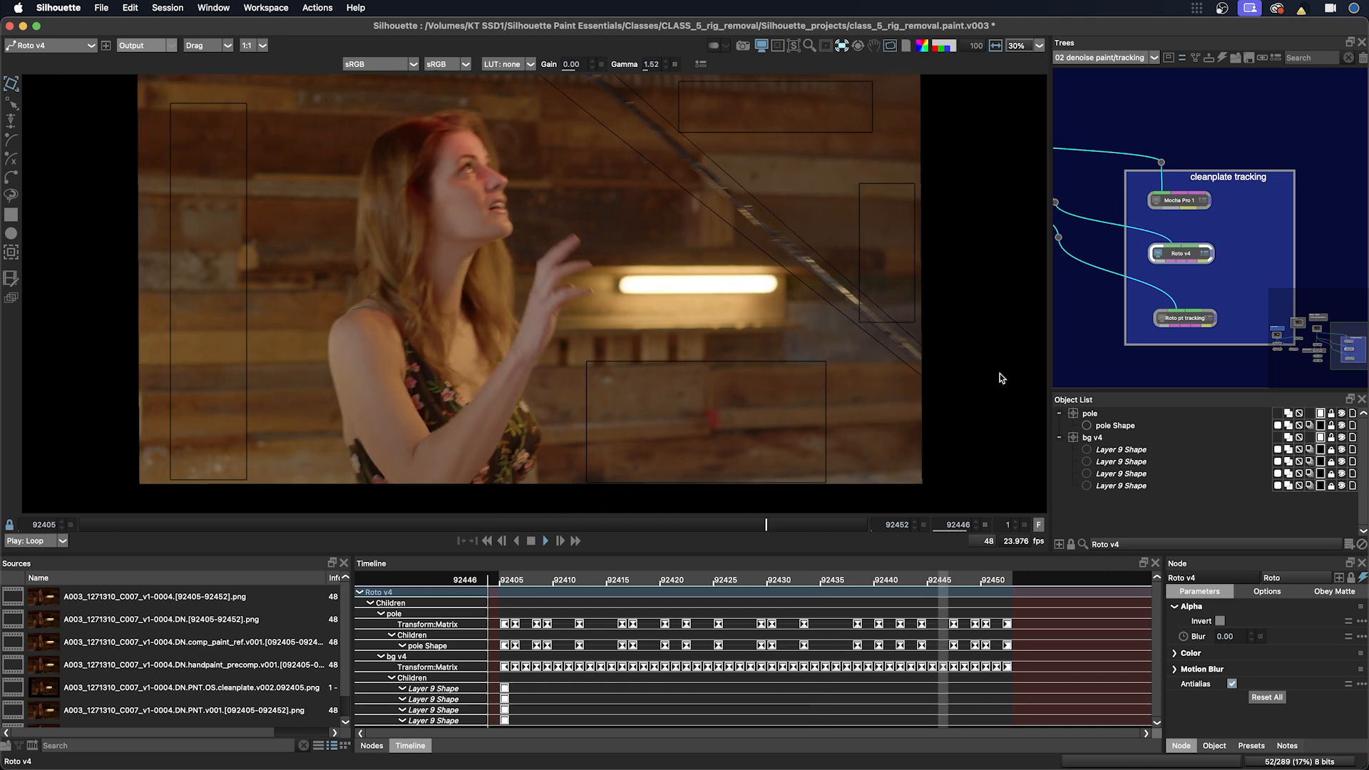
{"action": "left_click", "coordinate": [530, 541]}
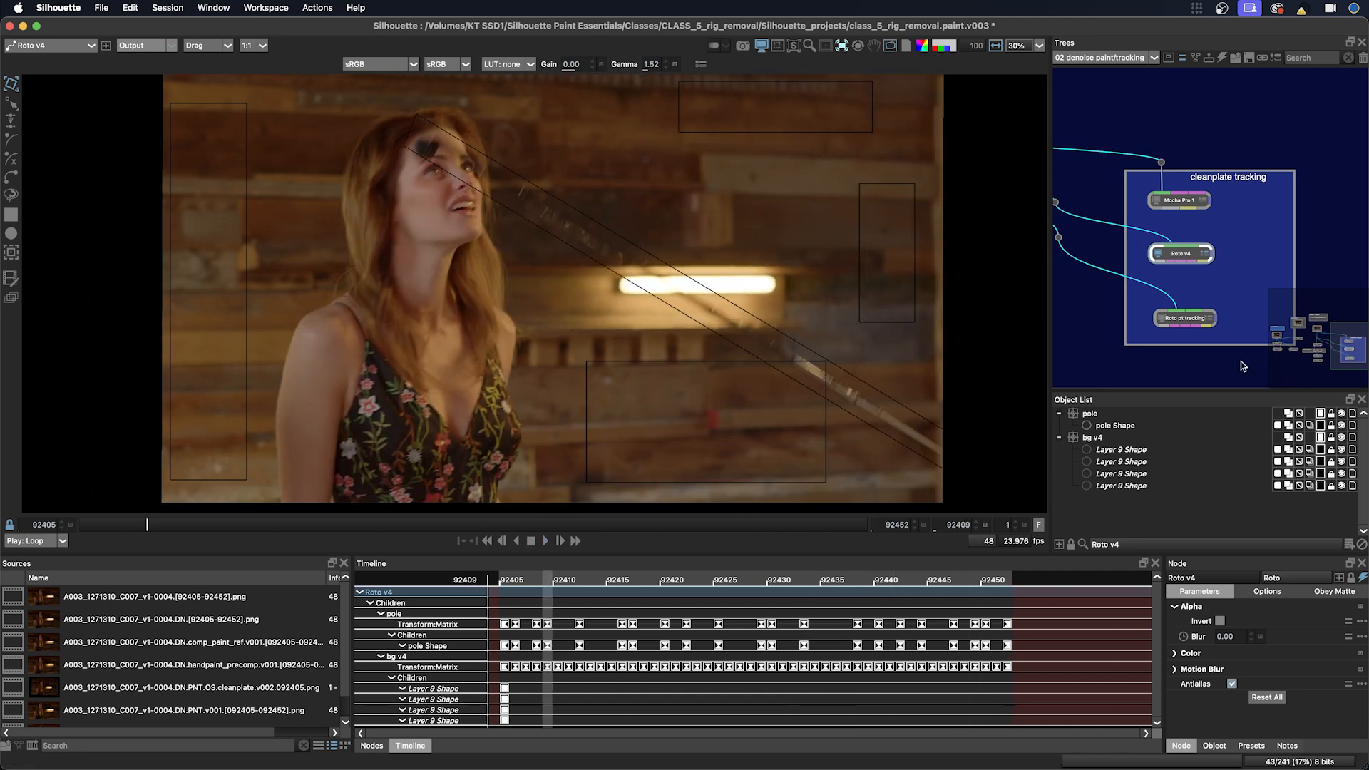
Step: Open the "Roto pt tracking" node, stabilize the view with its "bg wall pt tracks" layer, and play the shot to check the point track
{"action": "left_click", "coordinate": [1185, 318]}
{"action": "left_click", "coordinate": [841, 45]}
{"action": "mouse_move", "coordinate": [866, 132]}
{"action": "left_click", "coordinate": [965, 131]}
{"action": "key", "text": "space"}
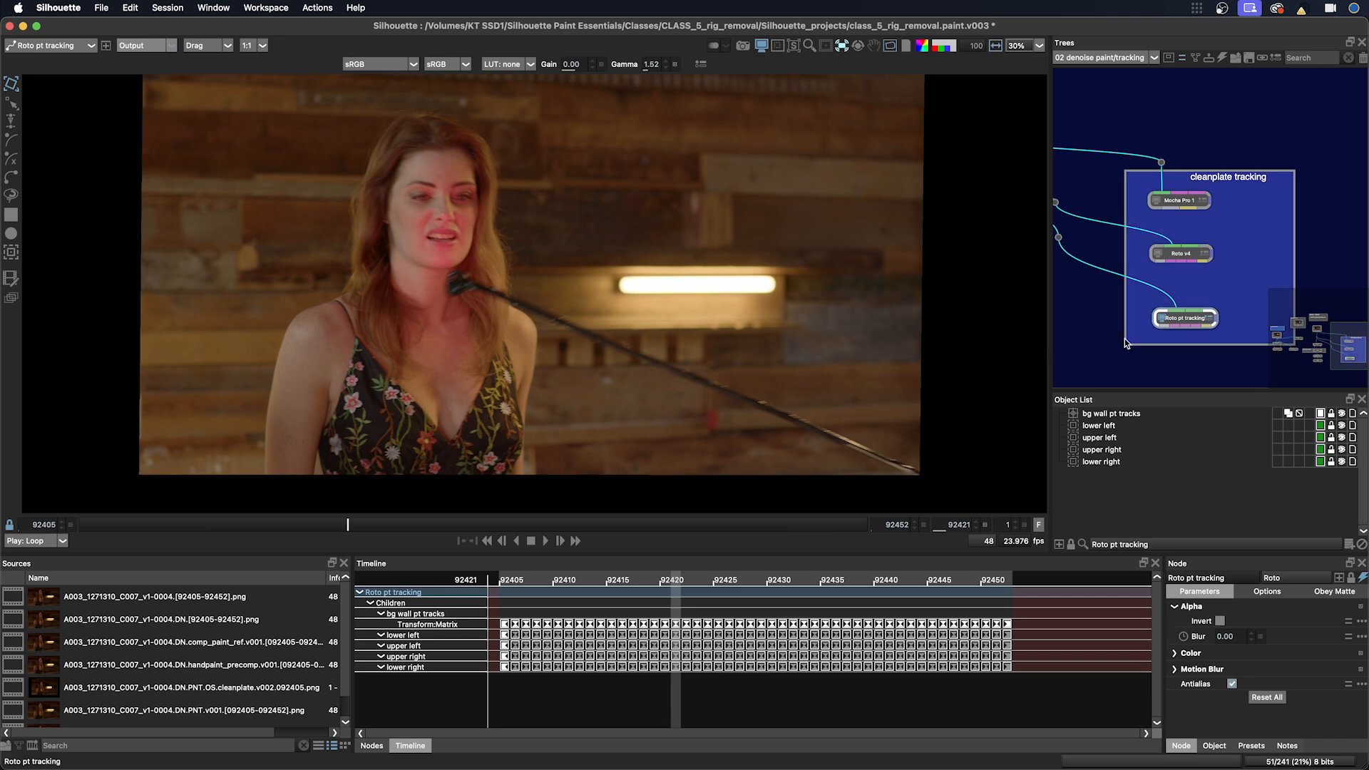
Step: Open the Roto Demo node in the class demo tree and check which layers and trackers it holds
{"action": "mouse_move", "coordinate": [1132, 288]}
{"action": "left_mouse_down"}
{"action": "mouse_move", "coordinate": [1241, 290]}
{"action": "mouse_move", "coordinate": [1217, 303]}
{"action": "left_mouse_up"}
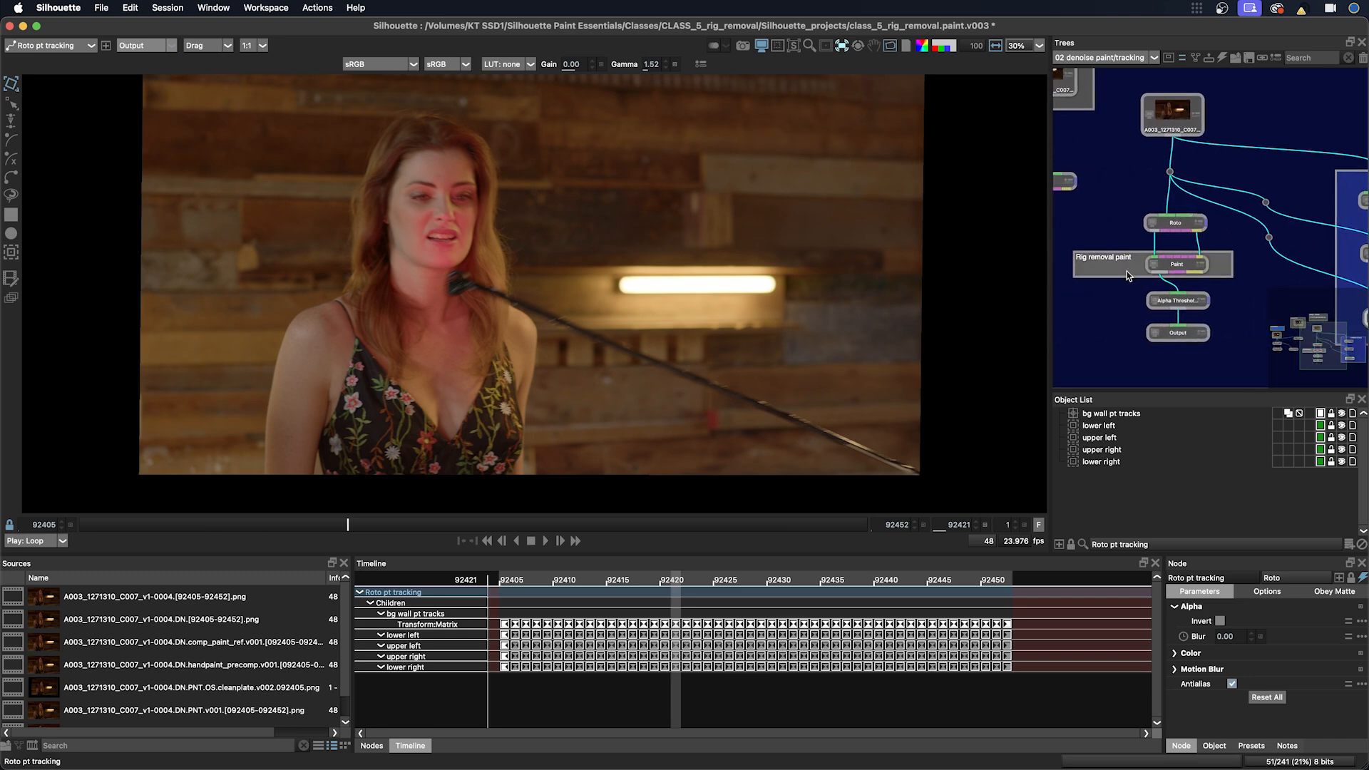
{"action": "mouse_move", "coordinate": [1127, 271]}
{"action": "left_mouse_down"}
{"action": "mouse_move", "coordinate": [1219, 304]}
{"action": "mouse_move", "coordinate": [1255, 337]}
{"action": "left_mouse_up"}
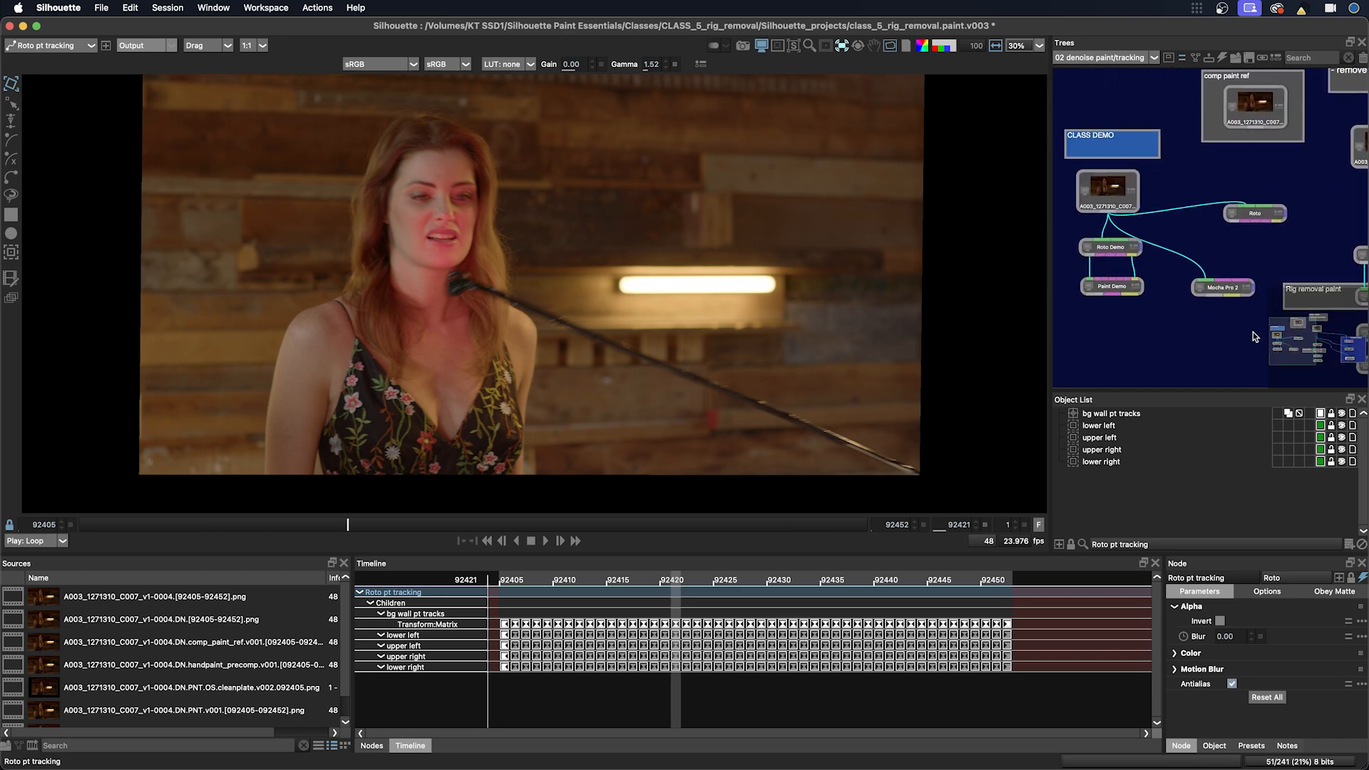
{"action": "left_click", "coordinate": [1103, 248]}
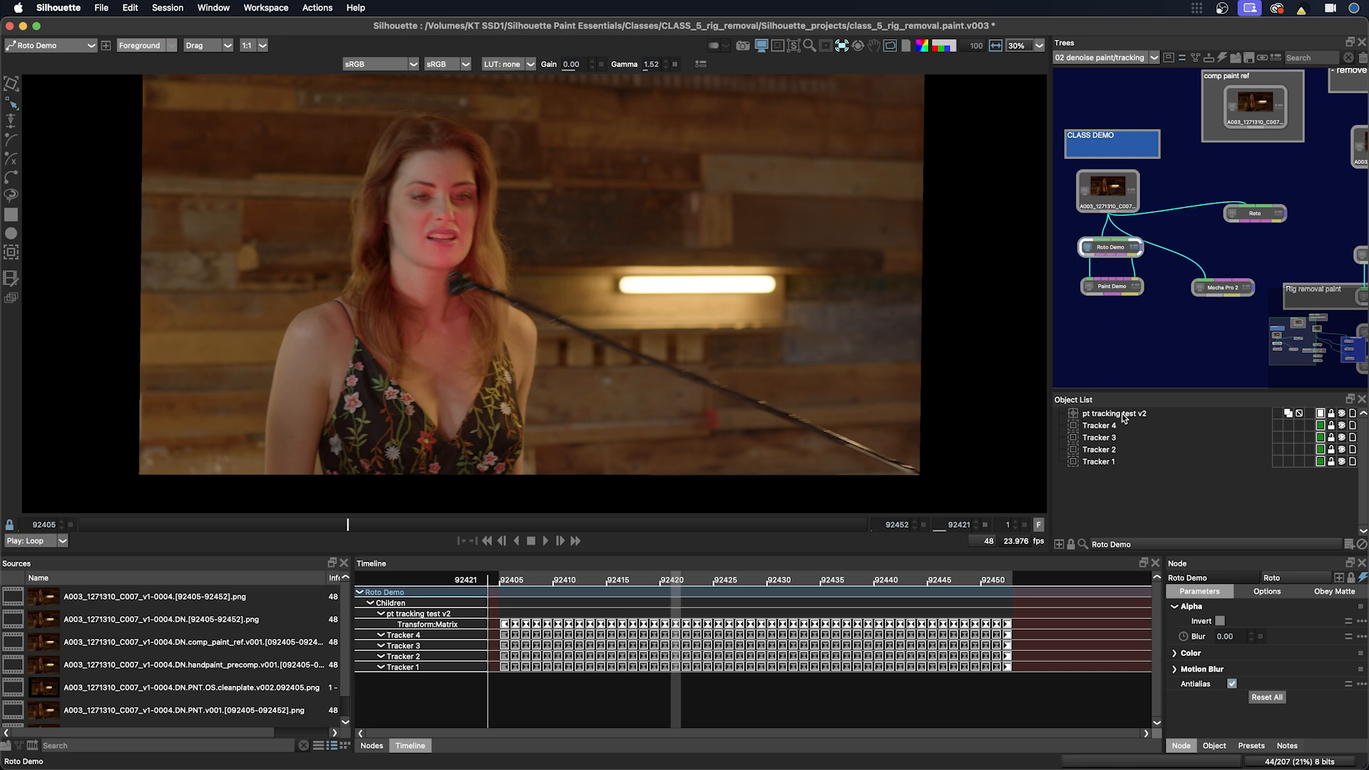
Step: Copy the "bg wall pt tracks" layer from the "Roto pt tracking" node into the Roto Demo node
{"action": "left_click_drag", "start_coordinate": [1296, 347], "coordinate": [1063, 337]}
{"action": "left_click_drag", "start_coordinate": [1226, 328], "coordinate": [1071, 284]}
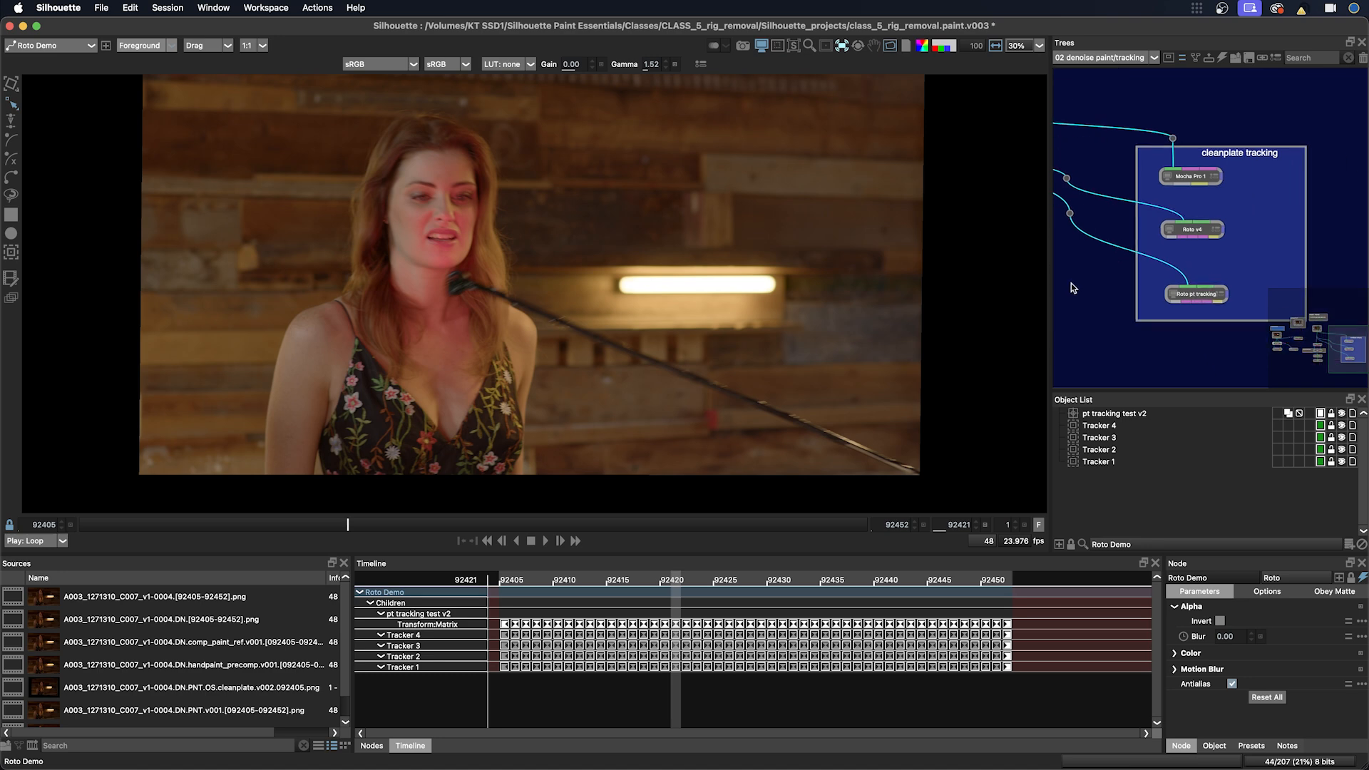
{"action": "left_click", "coordinate": [1197, 295]}
{"action": "left_click", "coordinate": [1109, 414]}
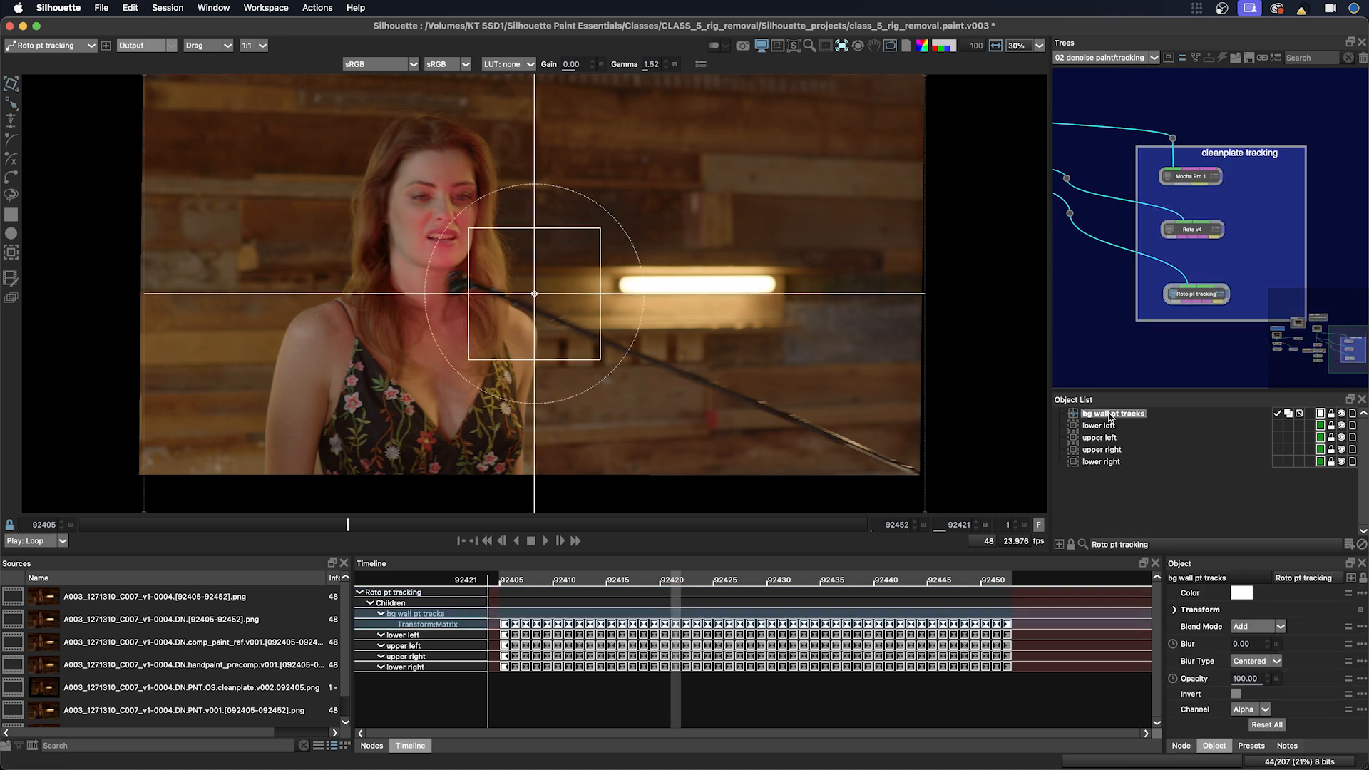
{"action": "left_click_drag", "start_coordinate": [1101, 368], "coordinate": [1205, 358]}
{"action": "left_click_drag", "start_coordinate": [1112, 279], "coordinate": [1307, 319]}
{"action": "left_click_drag", "start_coordinate": [1133, 306], "coordinate": [1301, 325]}
{"action": "left_click", "coordinate": [1169, 239]}
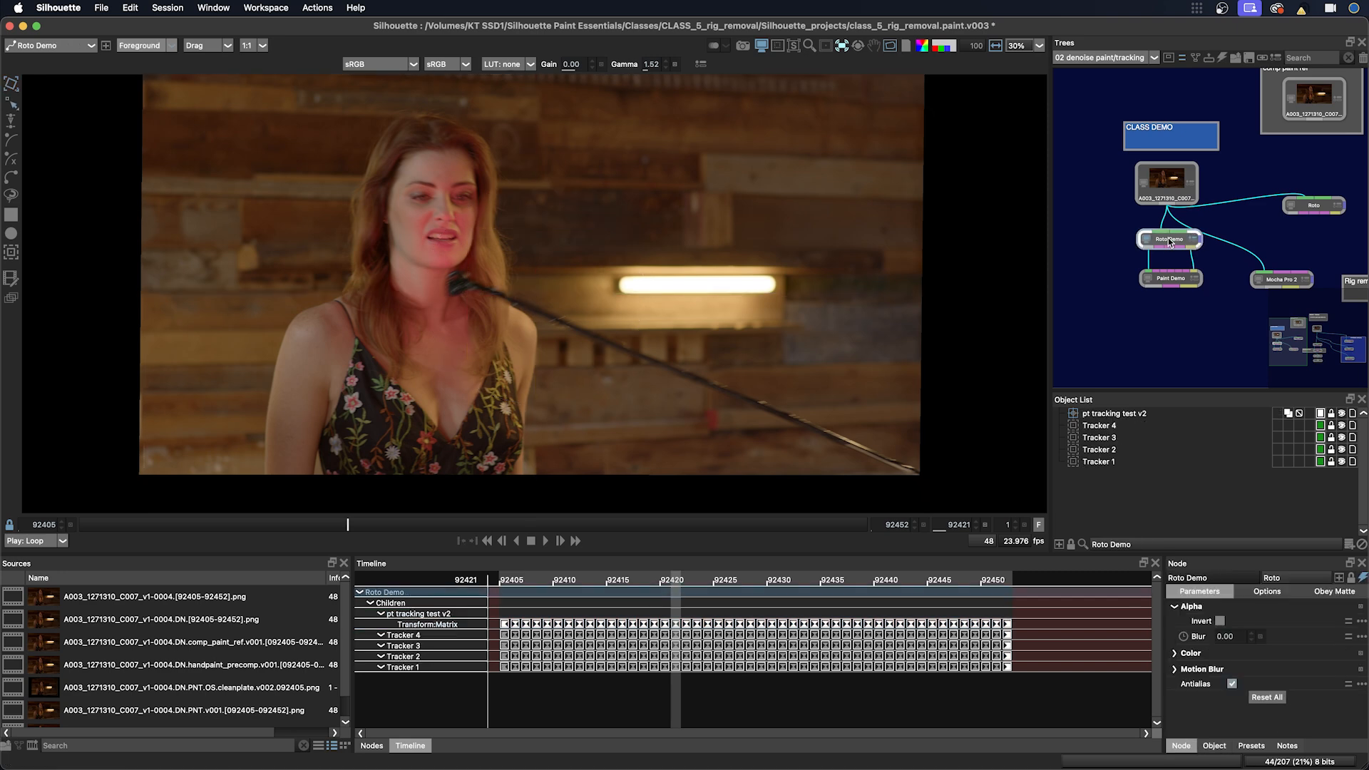
{"action": "key", "text": "super+v"}
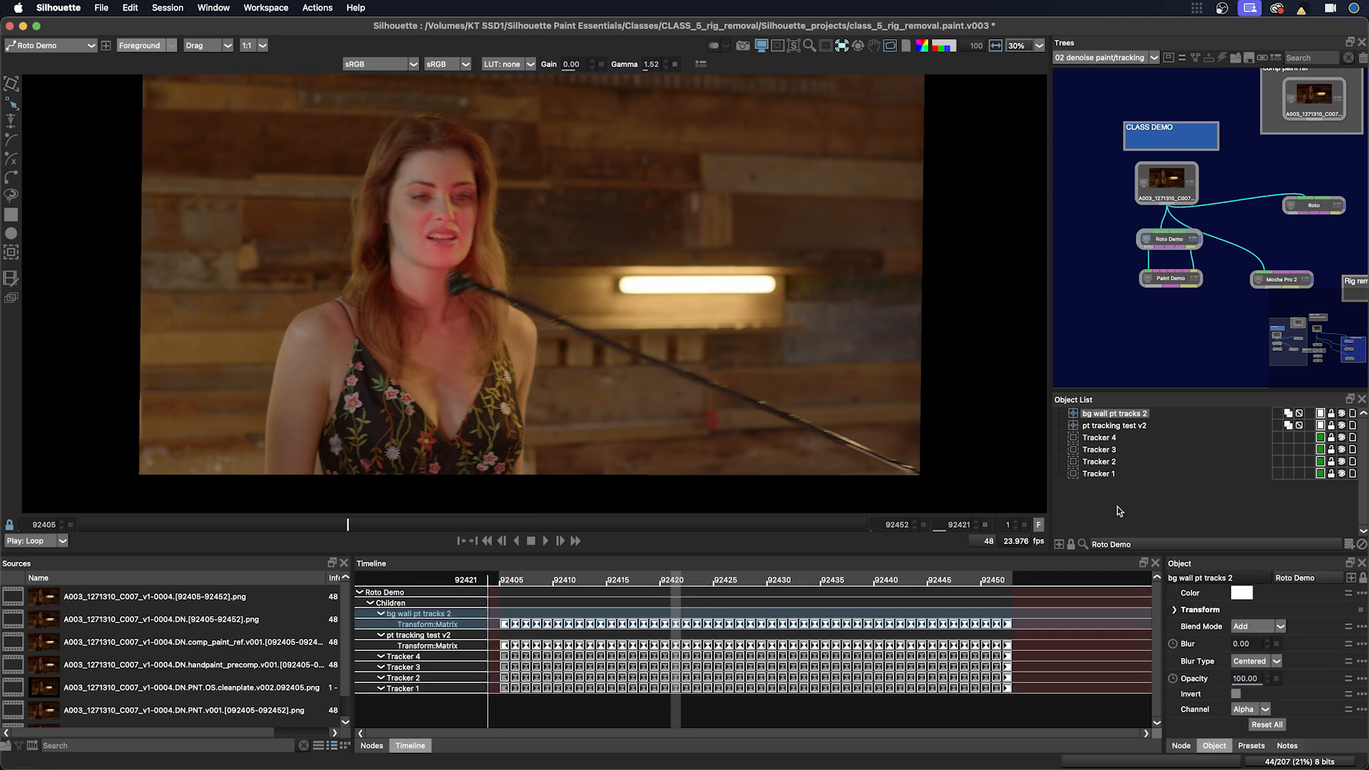
{"action": "left_click", "coordinate": [1138, 354]}
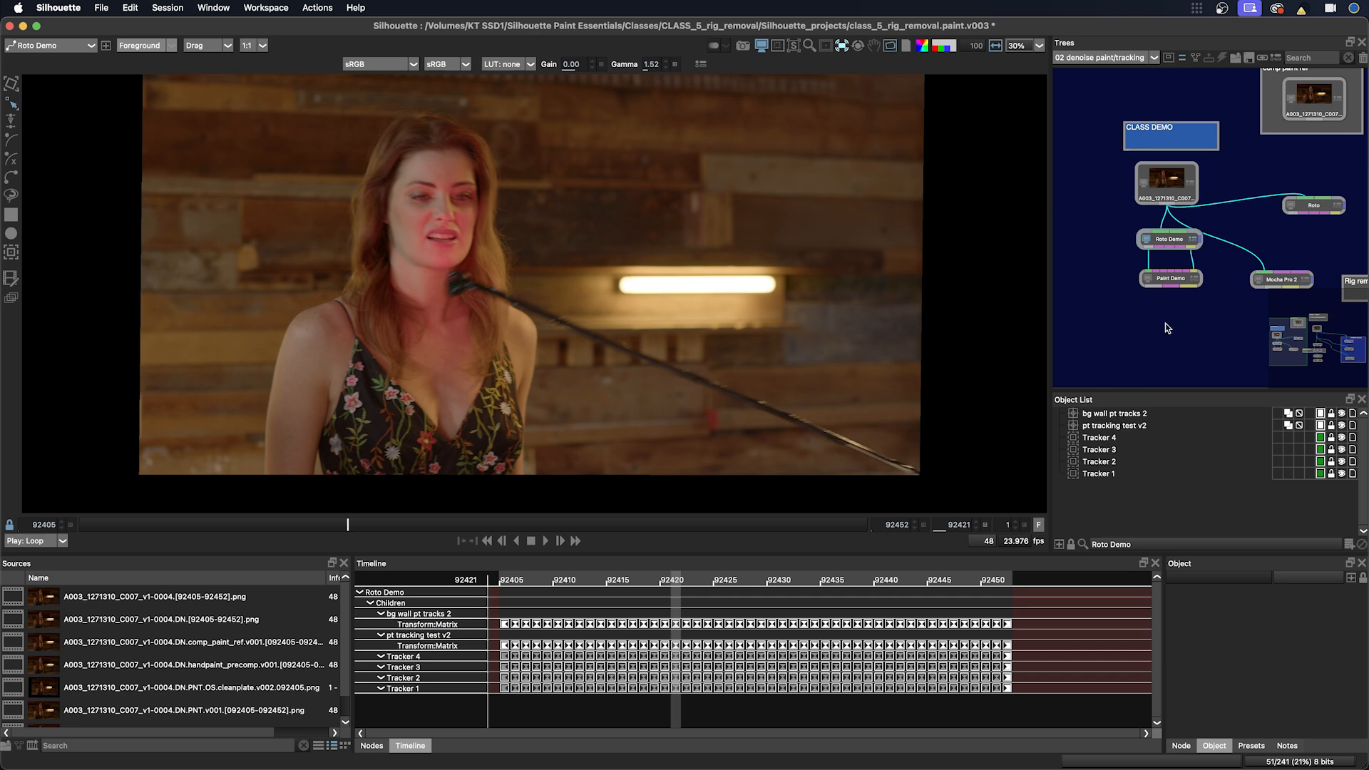
Step: In the Paint Demo node, set the paint Transform to "bg wall pt tracks 2" and enable Source Match Move for cloning
{"action": "left_click", "coordinate": [1168, 279]}
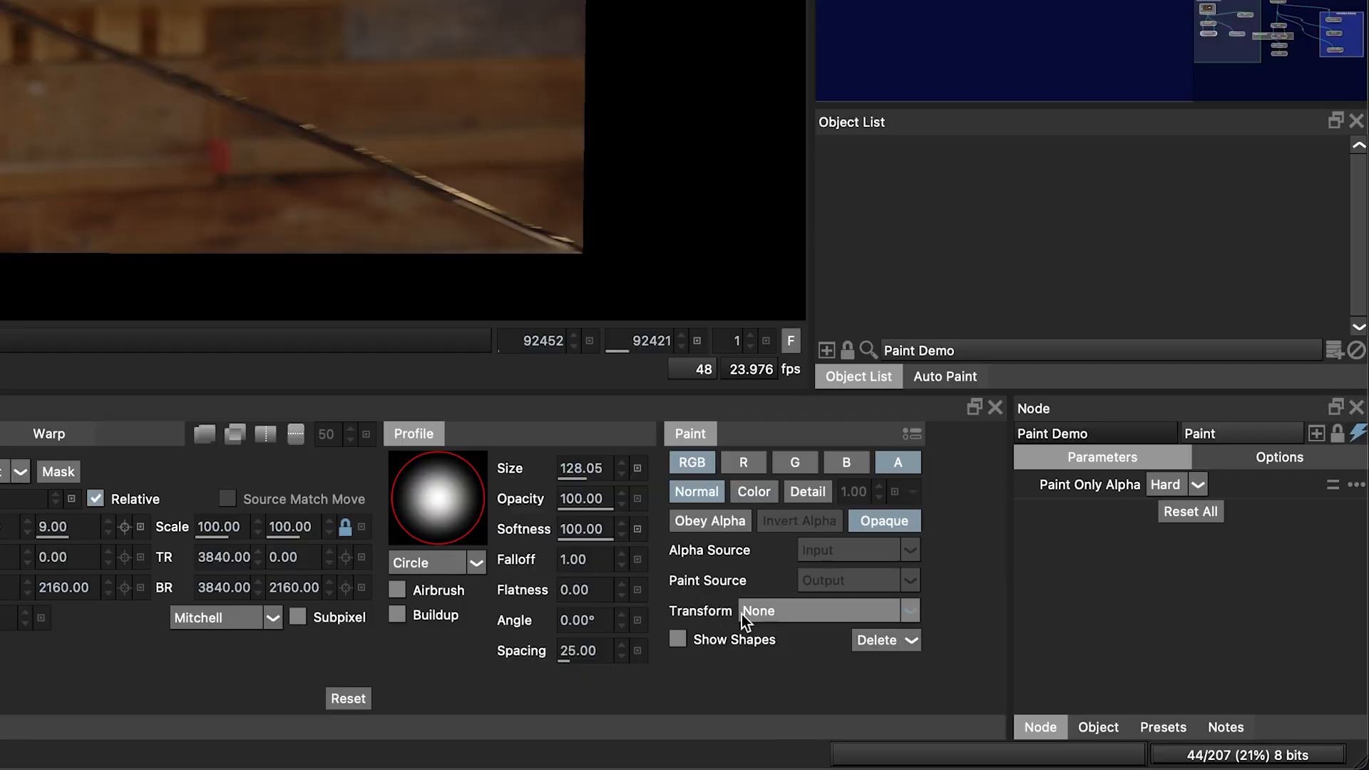
{"action": "left_click", "coordinate": [785, 613]}
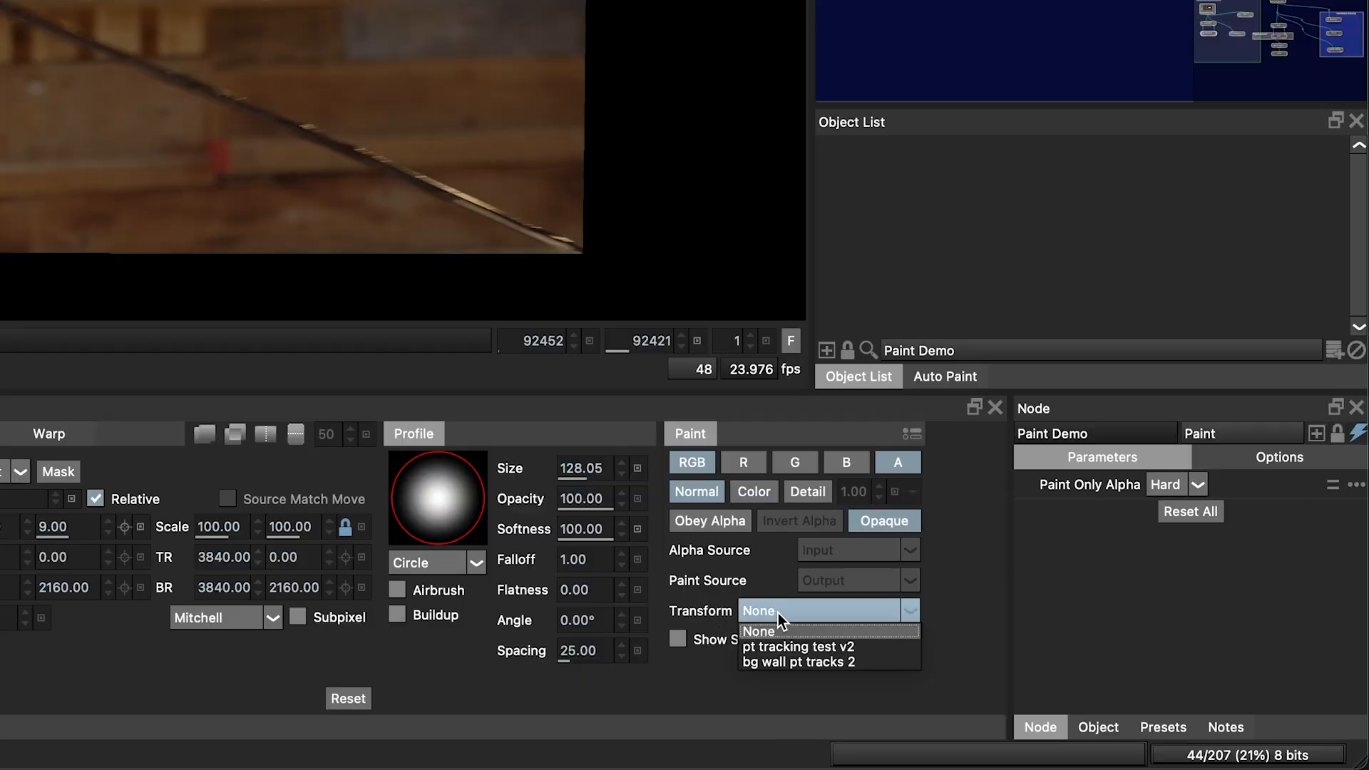
{"action": "left_click", "coordinate": [800, 663]}
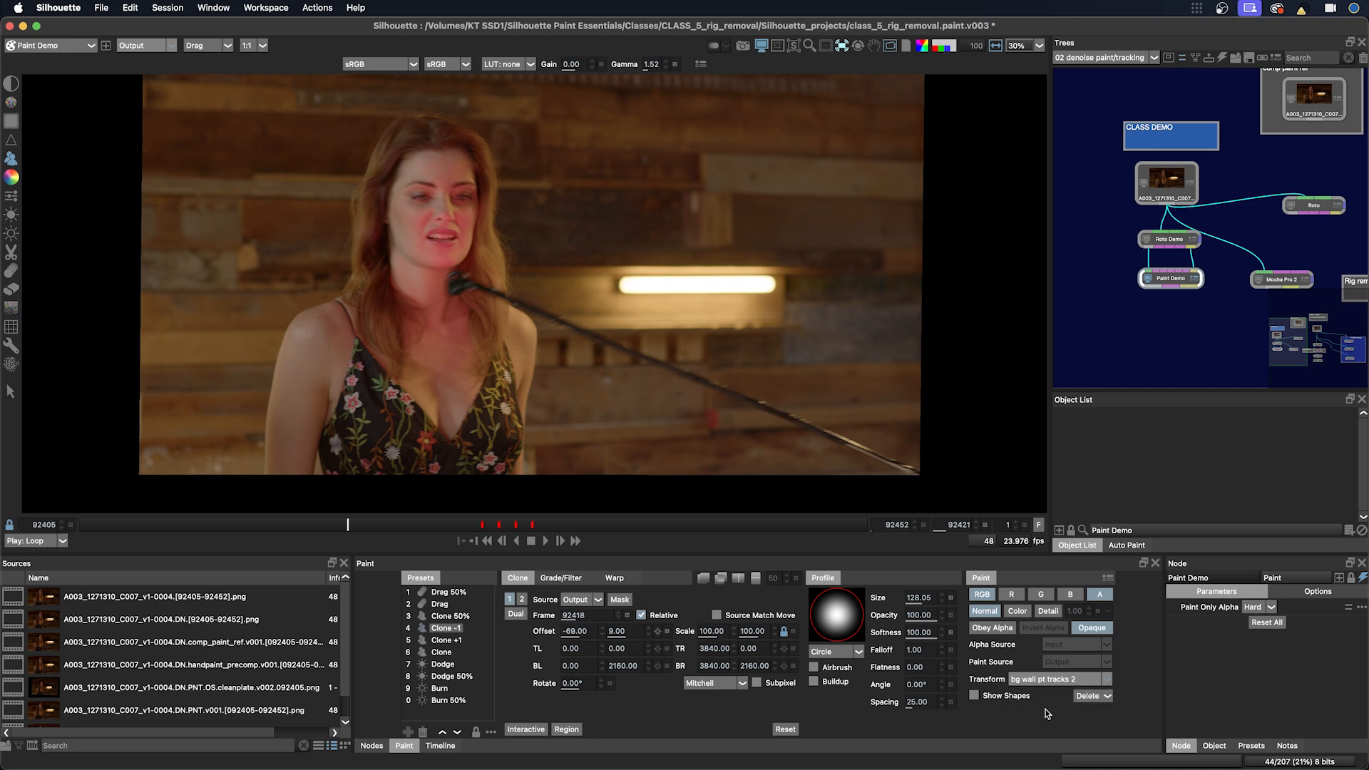
{"action": "left_click", "coordinate": [717, 615]}
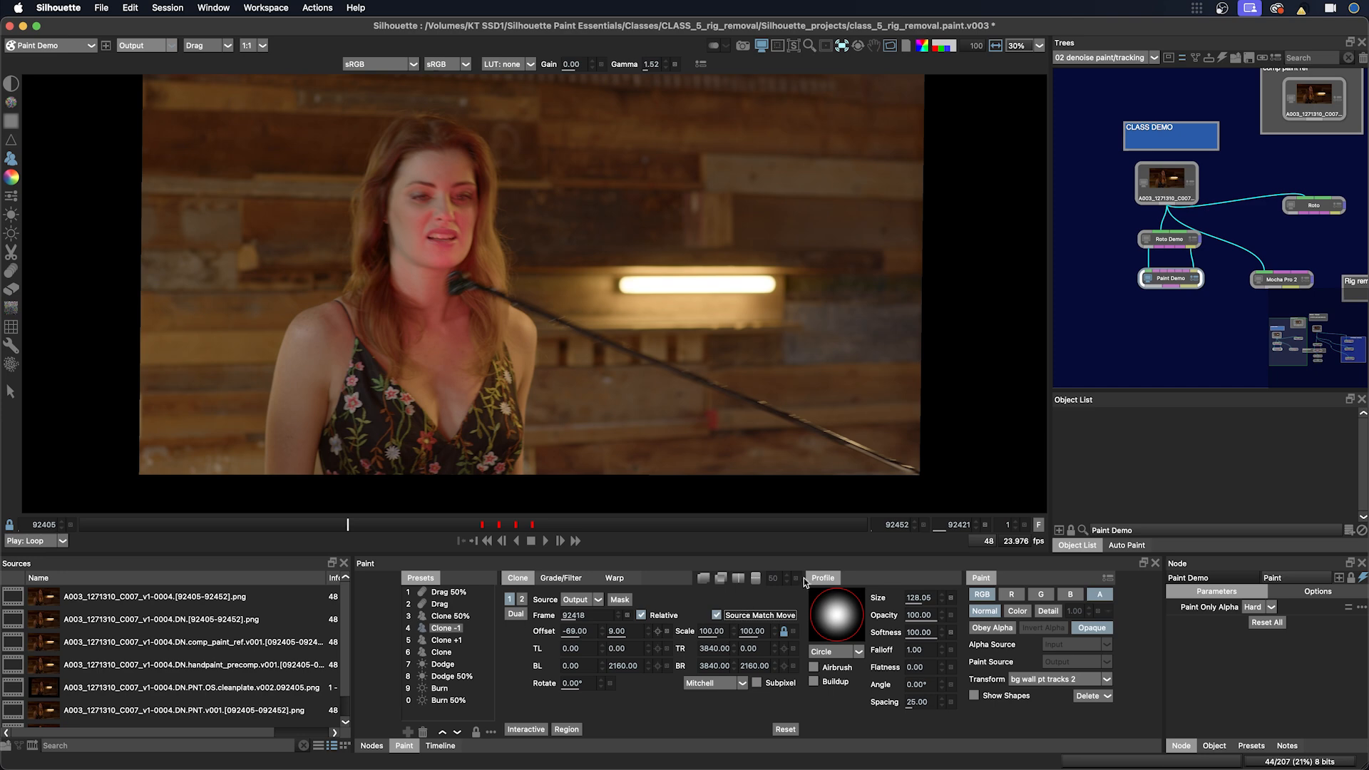
Step: Set the paint Transform to None and restore it to "bg wall pt tracks 2"
{"action": "left_click", "coordinate": [1043, 681]}
{"action": "left_click", "coordinate": [1031, 691]}
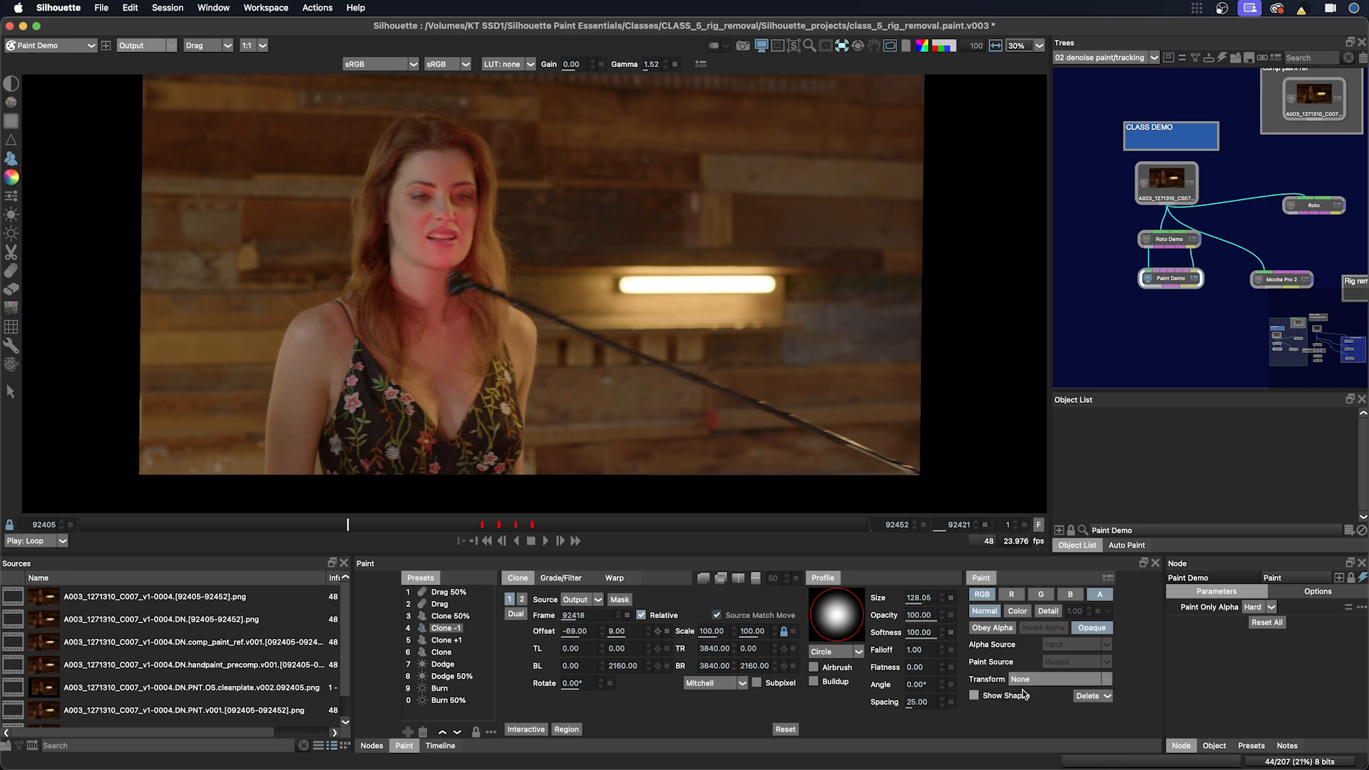
{"action": "left_click", "coordinate": [1034, 680]}
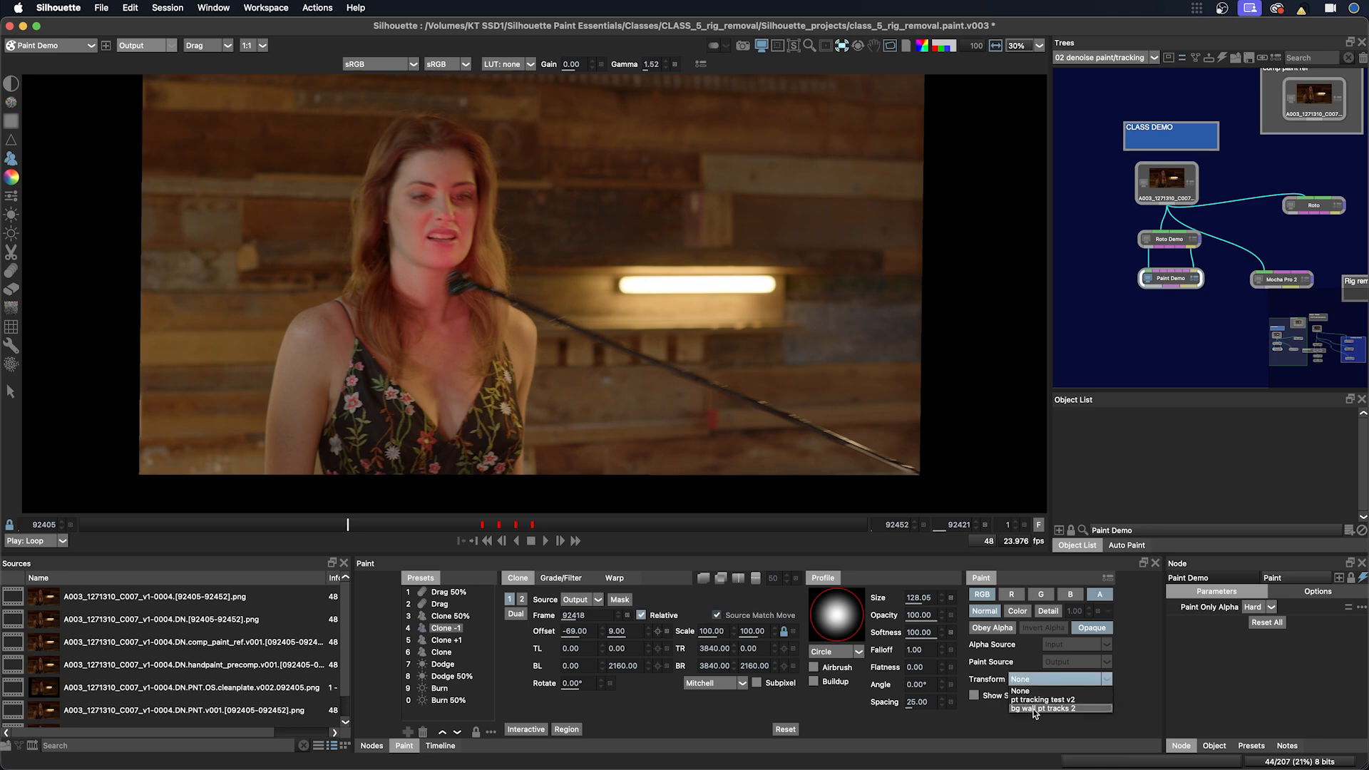
{"action": "left_click", "coordinate": [1035, 708]}
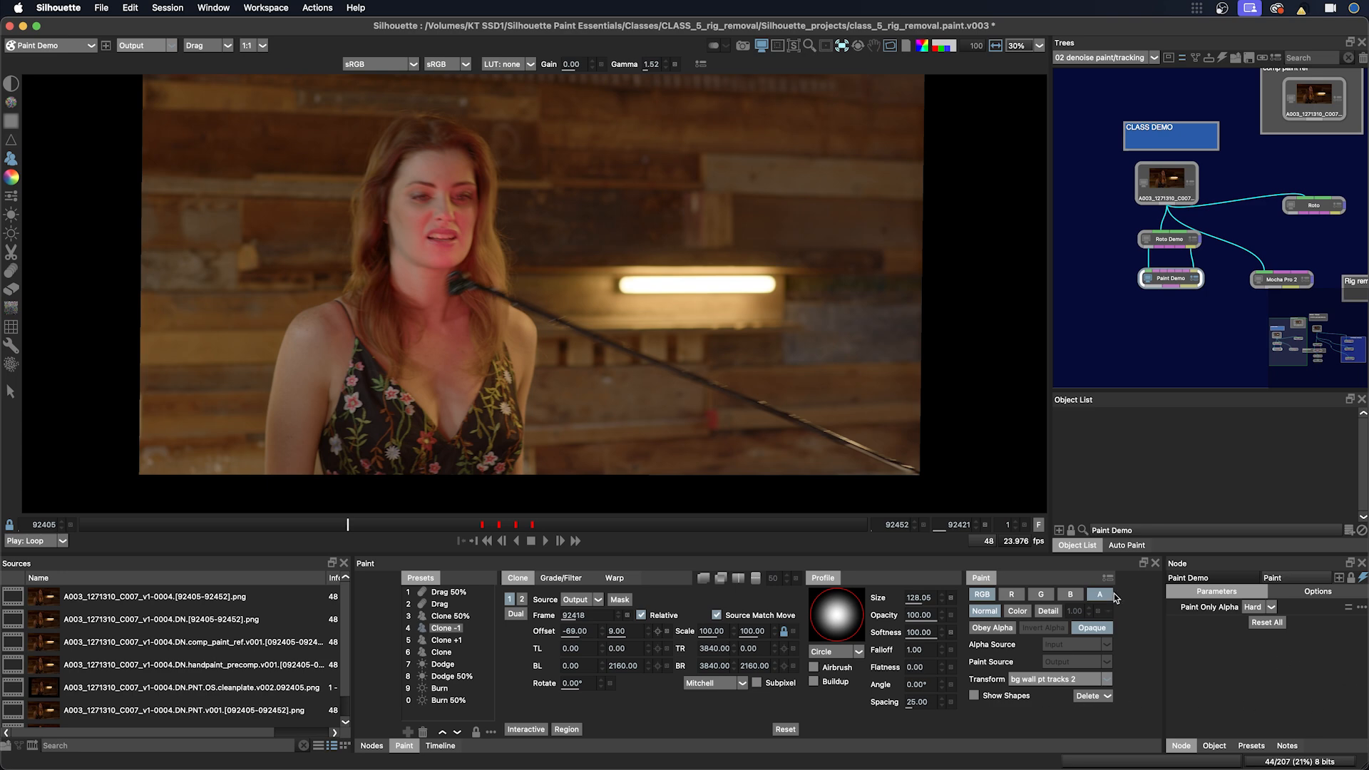
Step: Turn off viewer stabilization and go to frame 92407
{"action": "mouse_move", "coordinate": [343, 528]}
{"action": "left_mouse_down"}
{"action": "mouse_move", "coordinate": [171, 525]}
{"action": "mouse_move", "coordinate": [428, 526]}
{"action": "mouse_move", "coordinate": [101, 524]}
{"action": "mouse_move", "coordinate": [635, 527]}
{"action": "left_mouse_up"}
{"action": "left_click", "coordinate": [841, 47]}
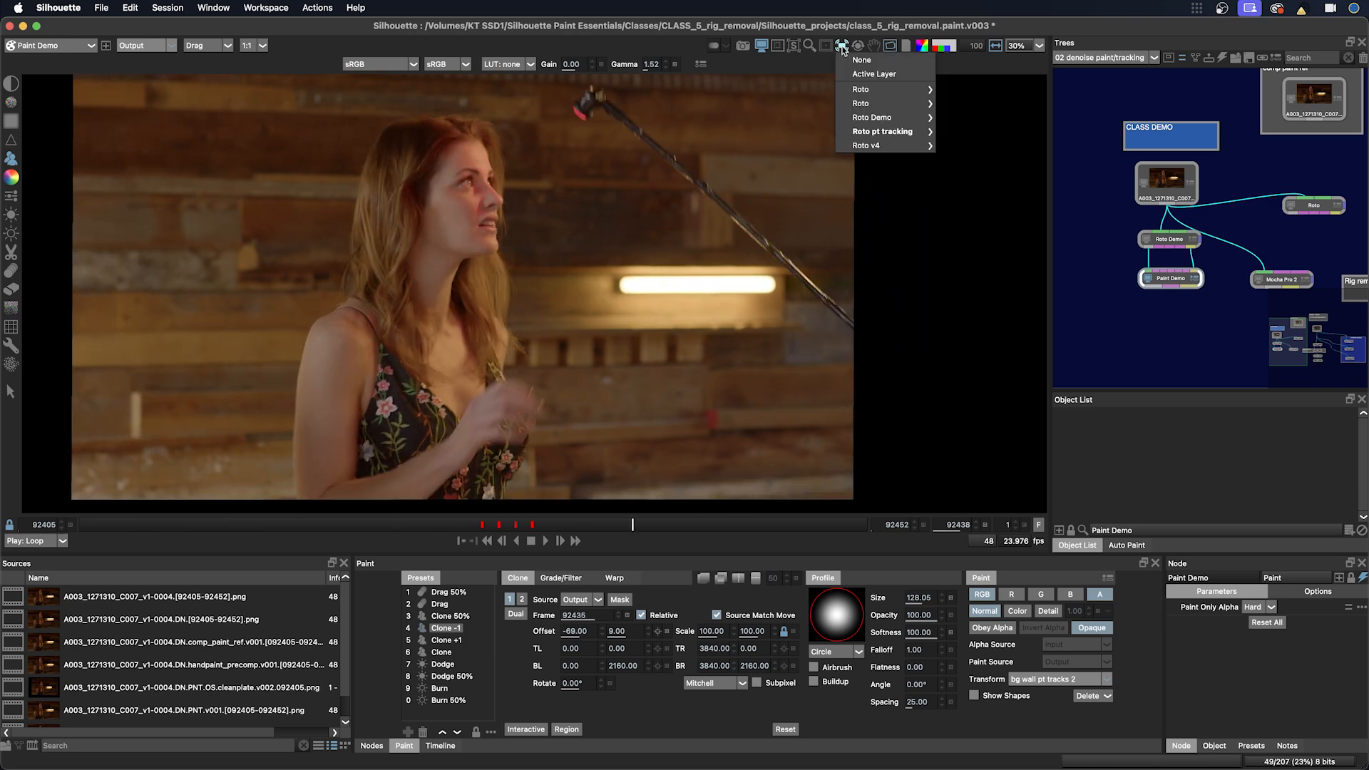
{"action": "left_click", "coordinate": [858, 62]}
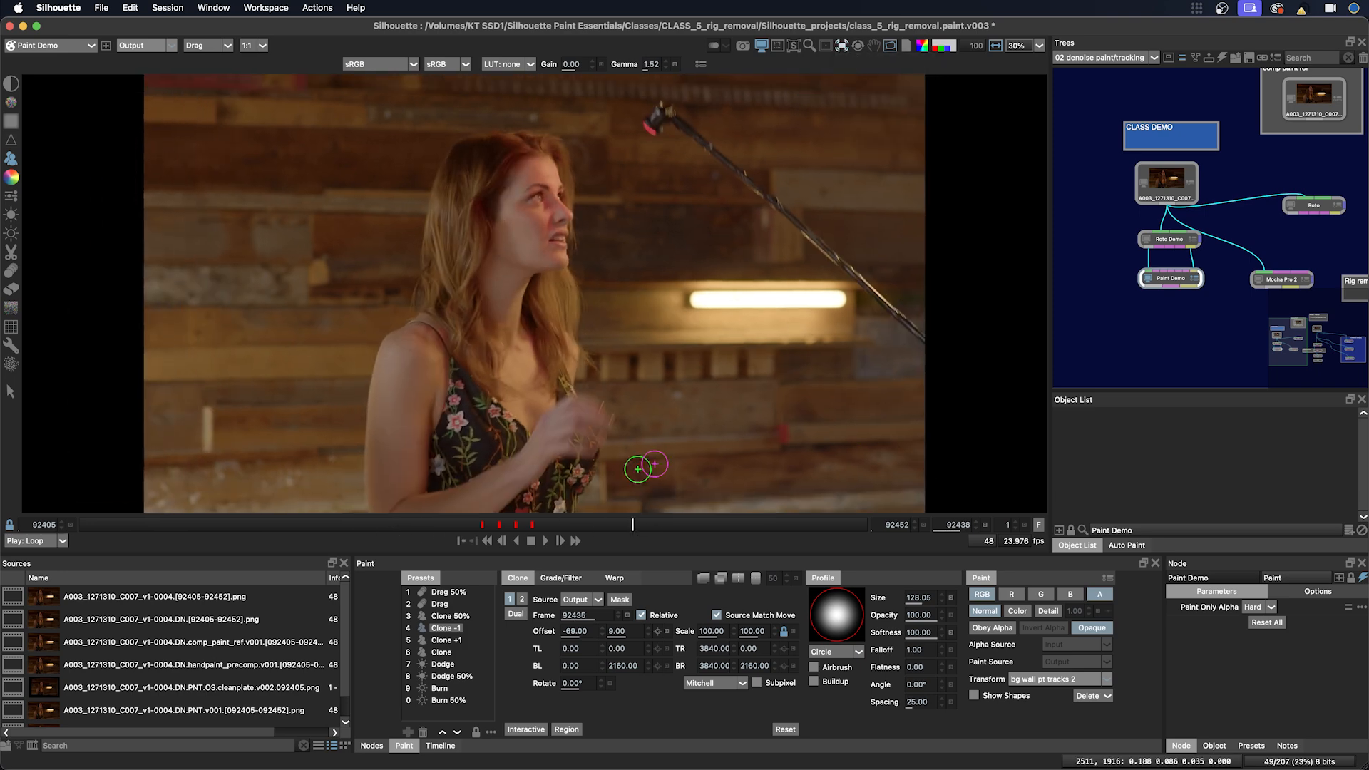
{"action": "left_click_drag", "start_coordinate": [535, 525], "coordinate": [113, 528]}
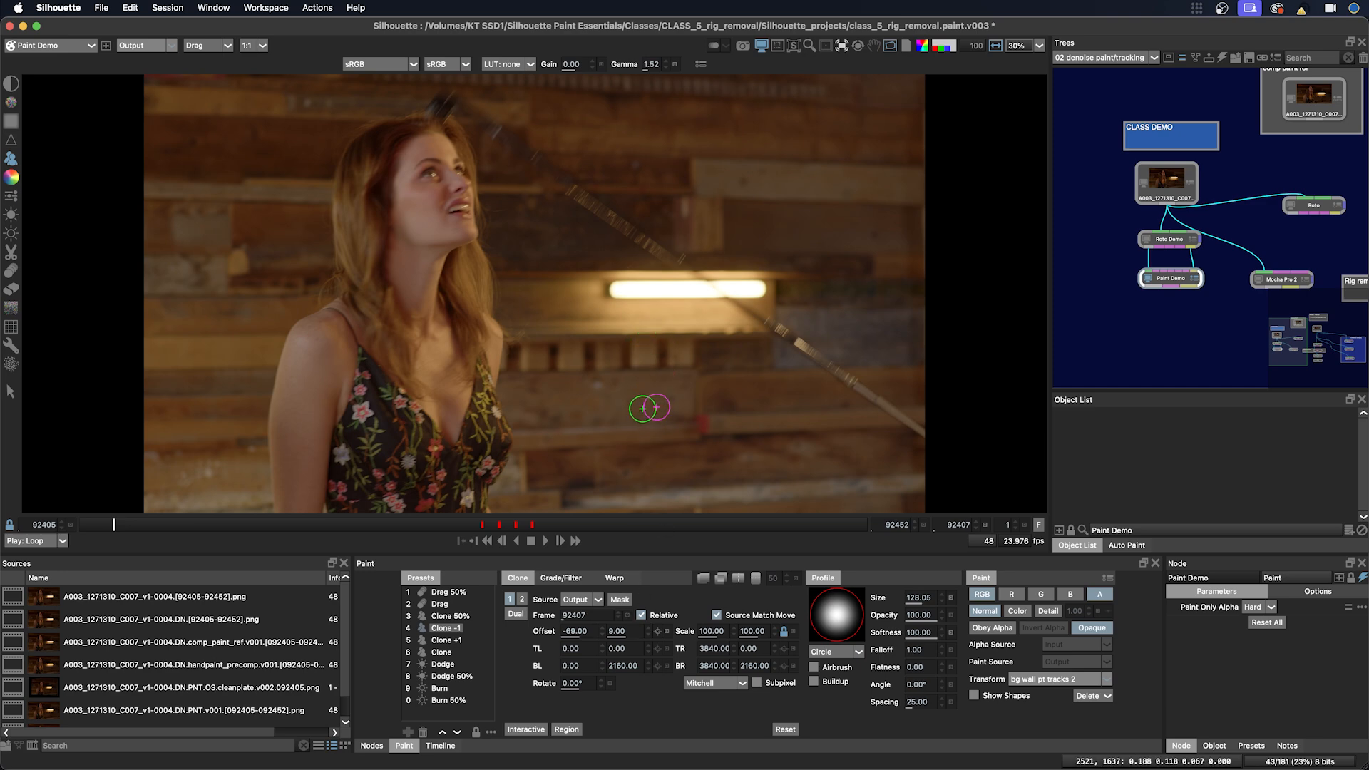
Step: Using the onion-skin overlay, reset the clone offset to 0 and set the clone source frame to 92409
{"action": "key", "text": "o"}
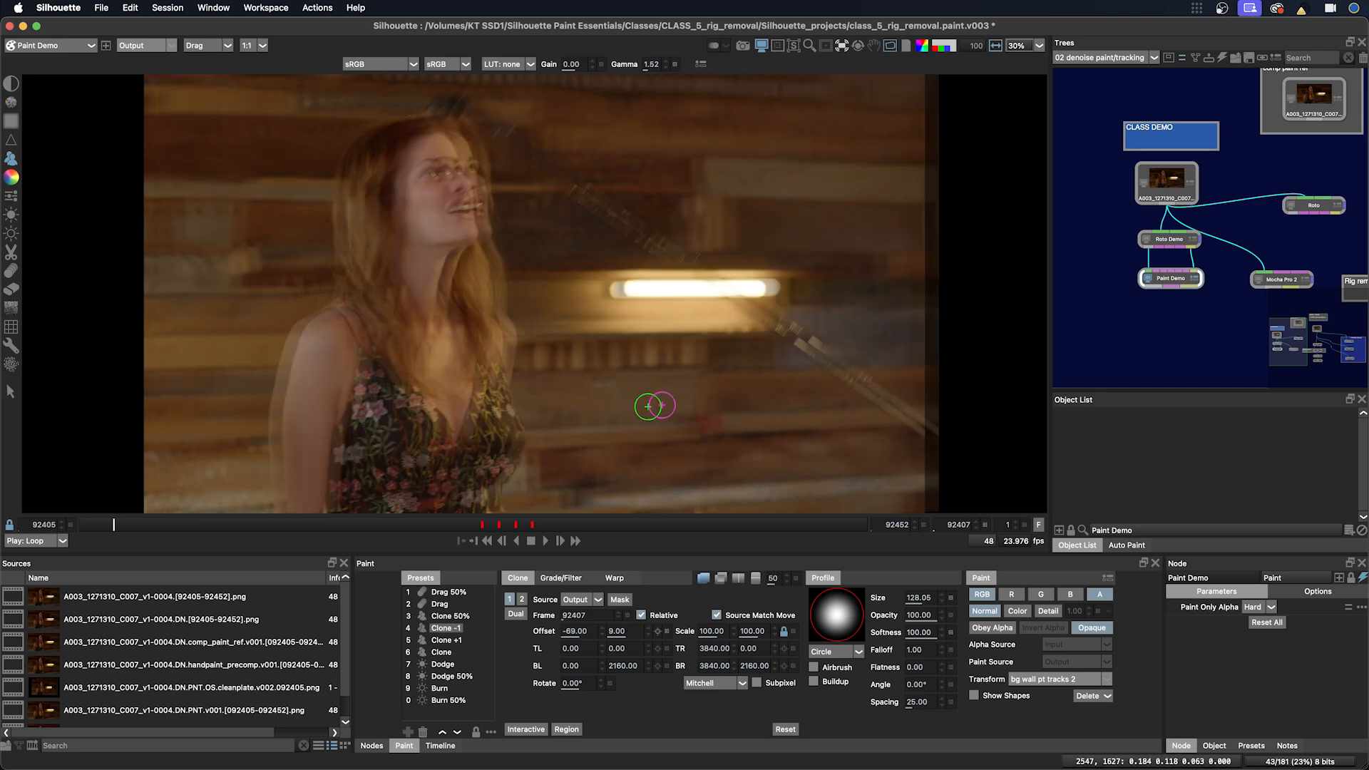
{"action": "left_click", "coordinate": [666, 633]}
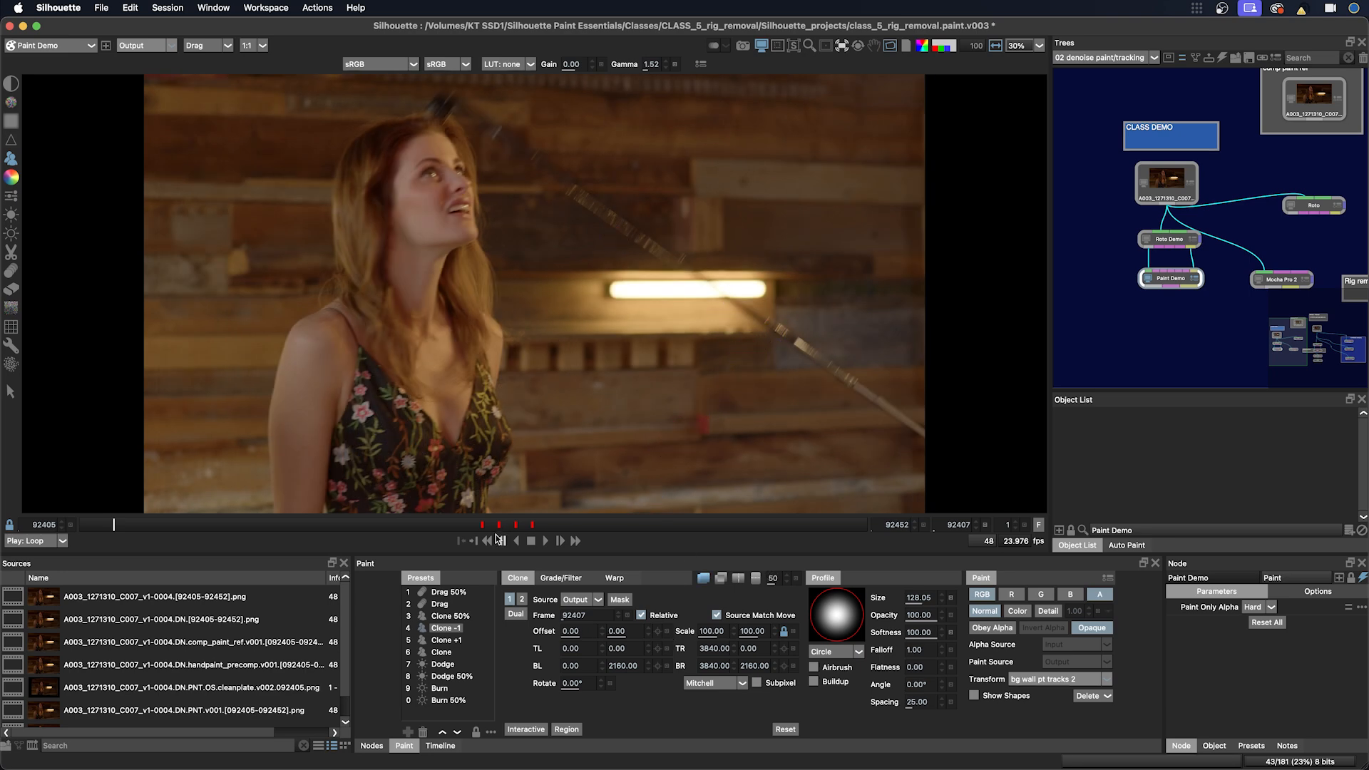
{"action": "mouse_move", "coordinate": [112, 528]}
{"action": "left_mouse_down"}
{"action": "mouse_move", "coordinate": [95, 527]}
{"action": "mouse_move", "coordinate": [170, 545]}
{"action": "mouse_move", "coordinate": [114, 521]}
{"action": "left_mouse_up"}
{"action": "left_click", "coordinate": [619, 614]}
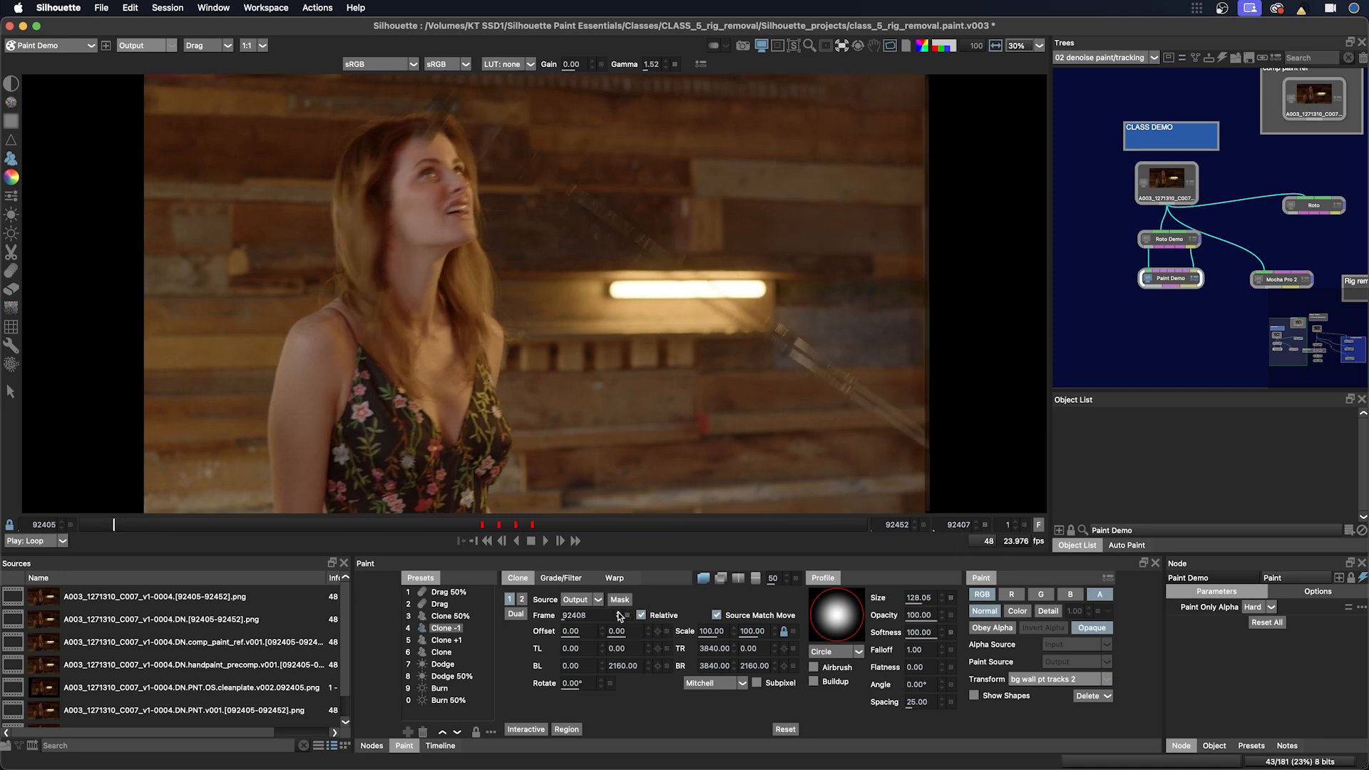
{"action": "left_click", "coordinate": [619, 613]}
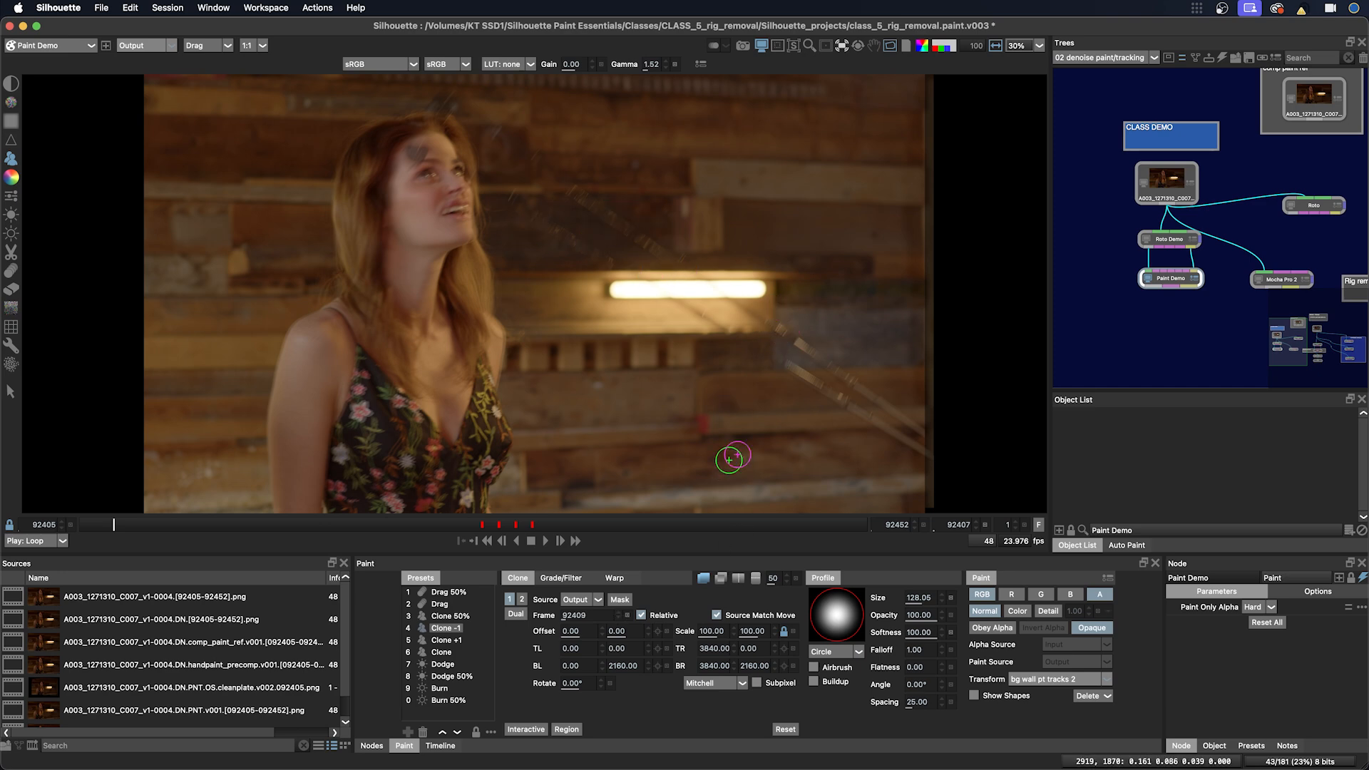
Step: Hide the onion-skin overlay and clone out the boom pole along its length on frame 92407
{"action": "key", "text": "o"}
{"action": "key", "text": "o"}
{"action": "key", "text": "o"}
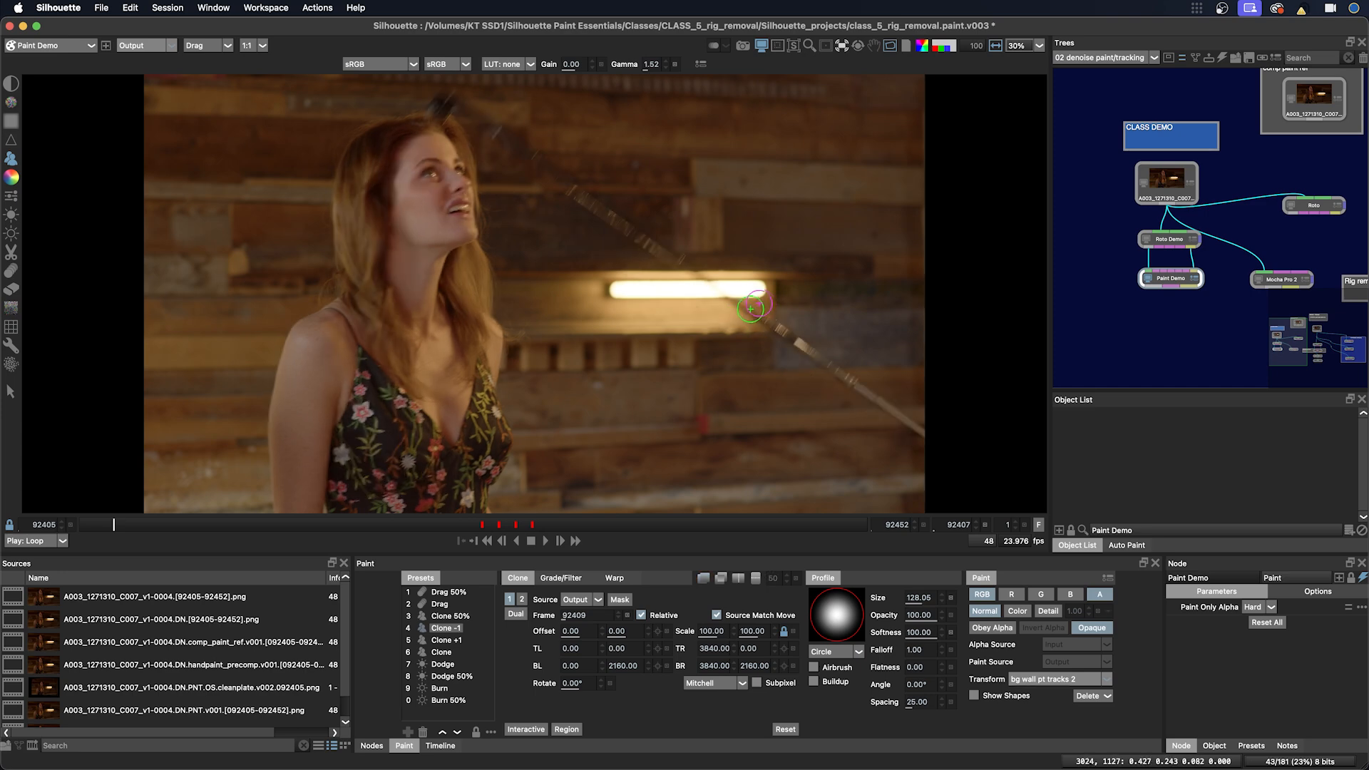
{"action": "mouse_move", "coordinate": [727, 292]}
{"action": "left_mouse_down"}
{"action": "mouse_move", "coordinate": [615, 227]}
{"action": "mouse_move", "coordinate": [657, 264]}
{"action": "mouse_move", "coordinate": [507, 134]}
{"action": "mouse_move", "coordinate": [431, 113]}
{"action": "mouse_move", "coordinate": [468, 128]}
{"action": "left_mouse_up"}
{"action": "mouse_move", "coordinate": [742, 315]}
{"action": "left_mouse_down"}
{"action": "mouse_move", "coordinate": [798, 329]}
{"action": "mouse_move", "coordinate": [907, 431]}
{"action": "left_mouse_up"}
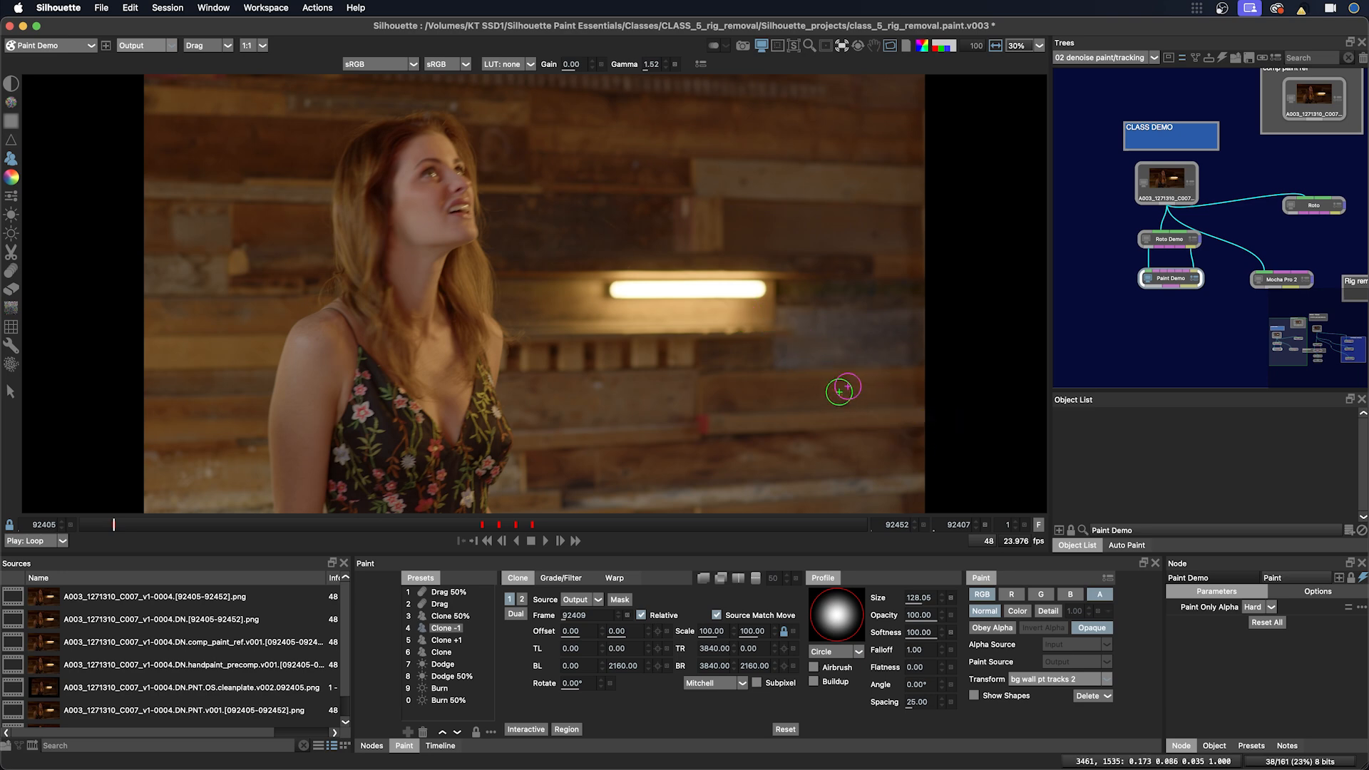
{"action": "mouse_move", "coordinate": [839, 391]}
{"action": "left_mouse_down"}
{"action": "mouse_move", "coordinate": [915, 426]}
{"action": "mouse_move", "coordinate": [847, 403]}
{"action": "left_mouse_up"}
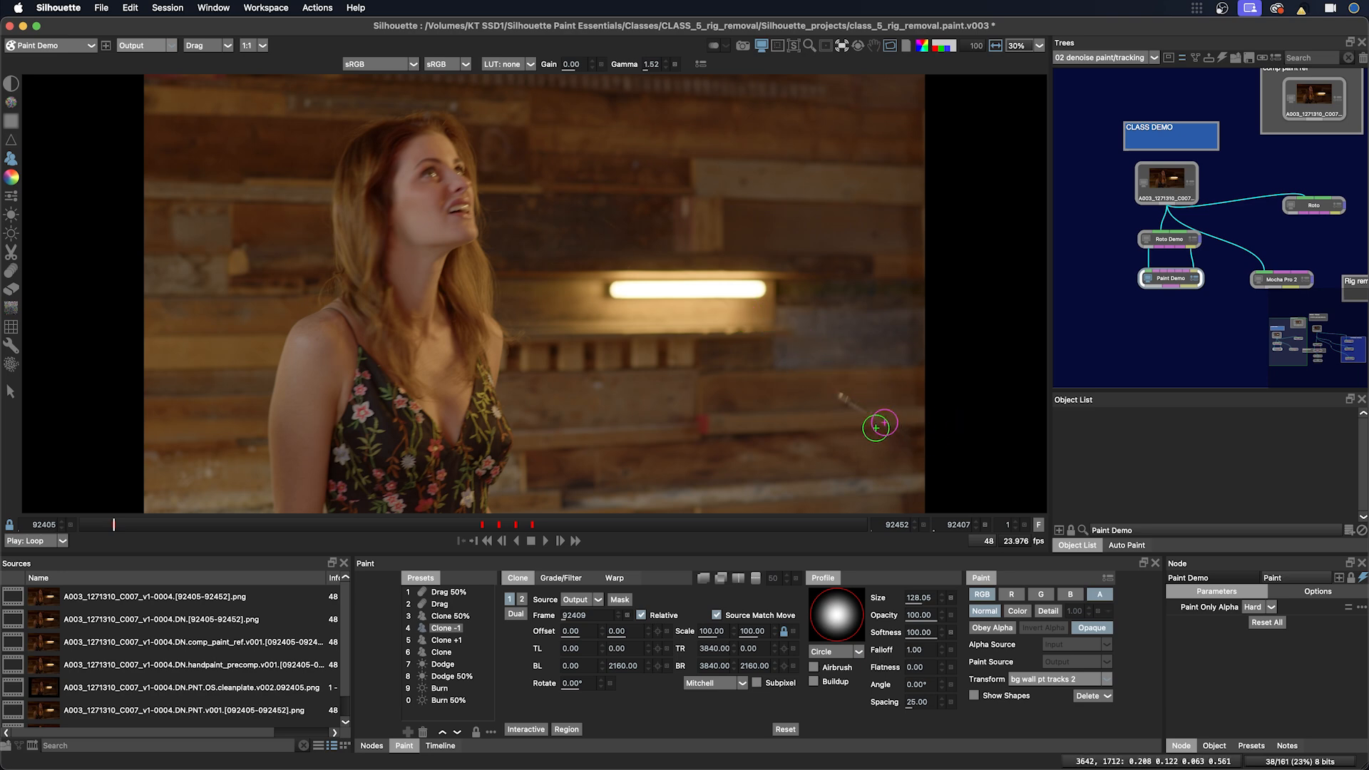
Step: Set the clone source frame to 92410 to clear the leftover pole on frame 92407, and step through the neighbouring frames to compare
{"action": "left_click", "coordinate": [618, 622]}
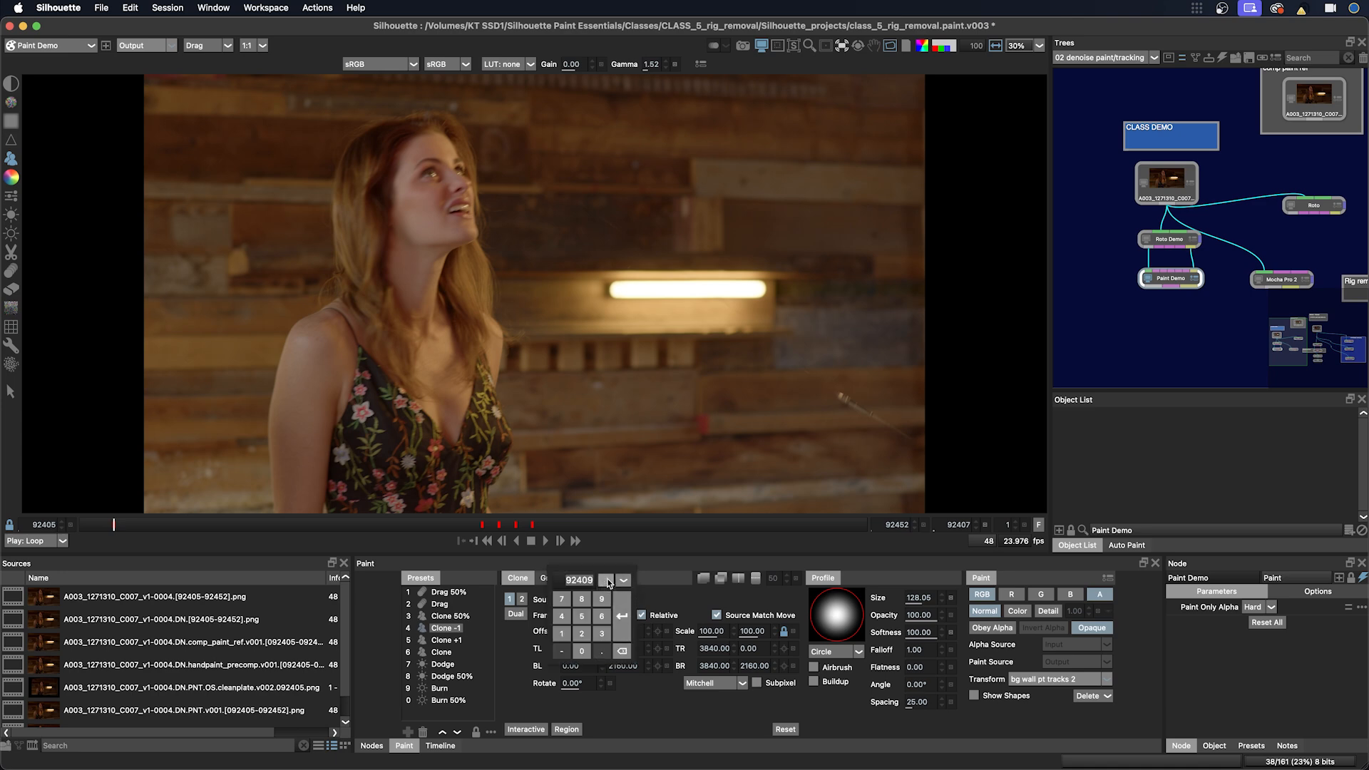
{"action": "left_click", "coordinate": [619, 618]}
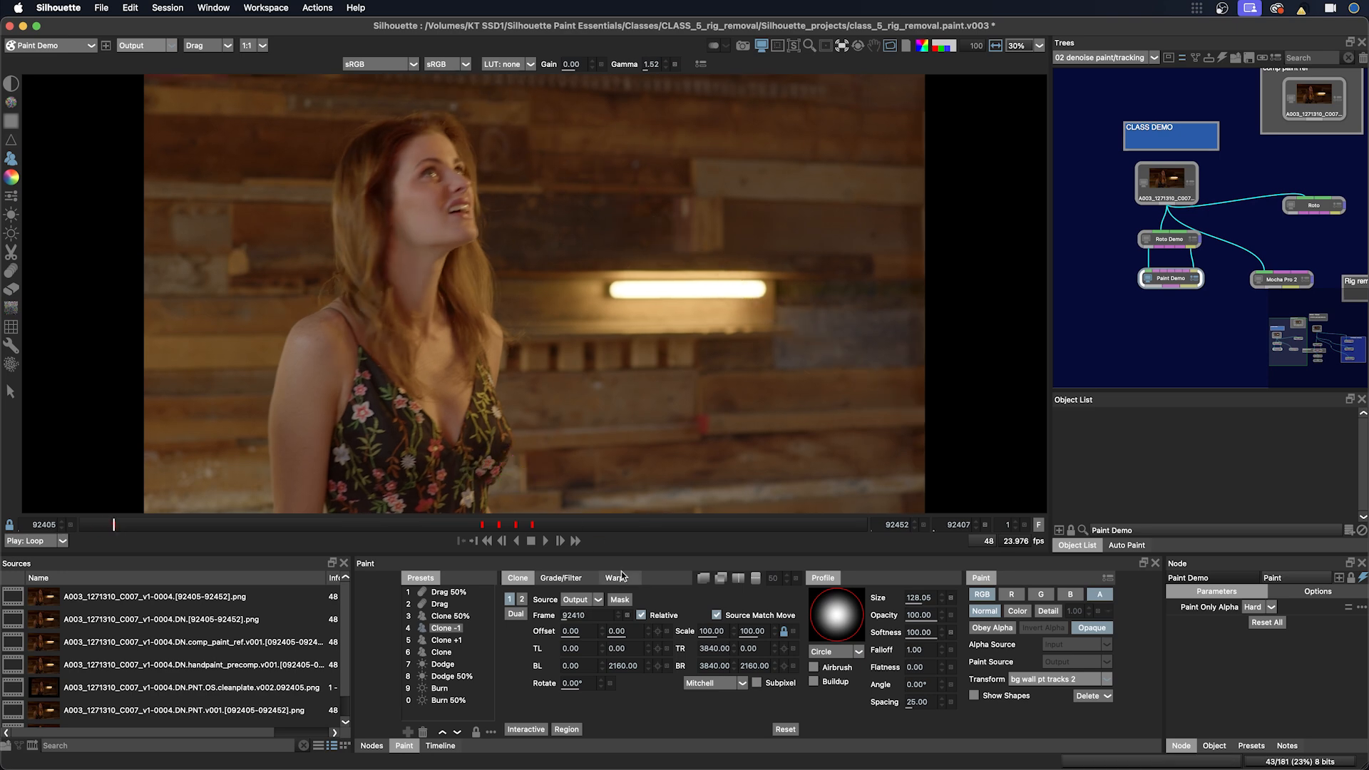
{"action": "key", "text": "Right"}
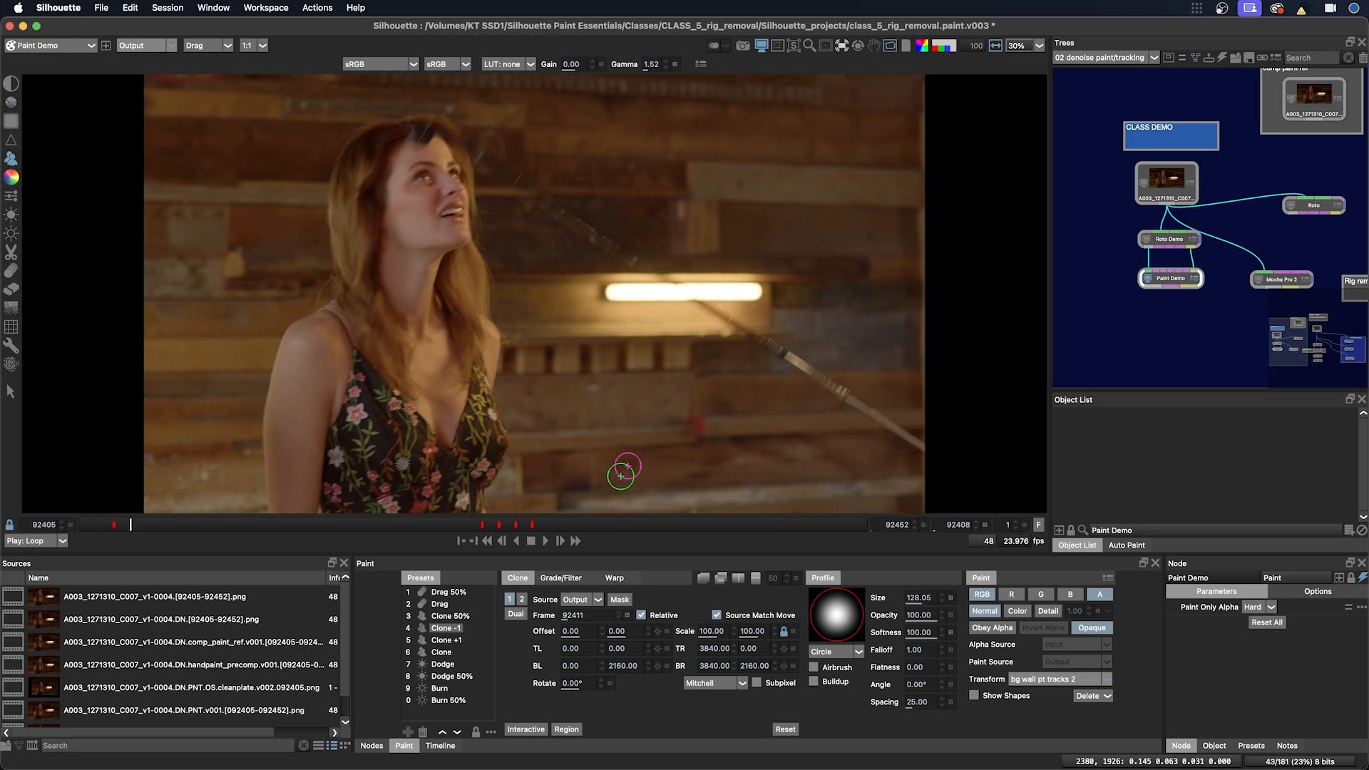
{"action": "key", "text": "Left"}
{"action": "key", "text": "Left"}
{"action": "key", "text": "Right"}
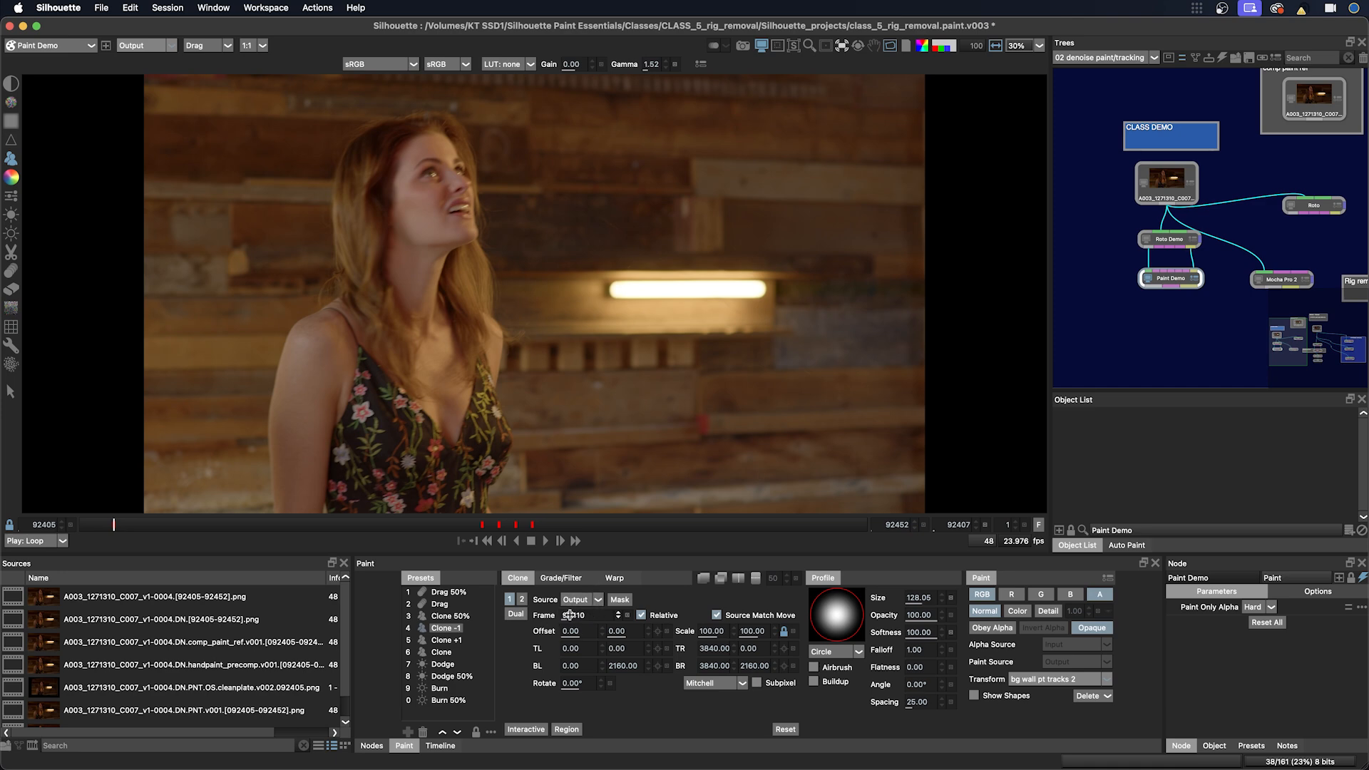
Step: Turn off Relative for the clone source frame, go to frame 92412, and compare the source alignment with the onion-skin overlay
{"action": "left_click", "coordinate": [641, 615]}
{"action": "left_click_drag", "start_coordinate": [105, 524], "coordinate": [203, 523]}
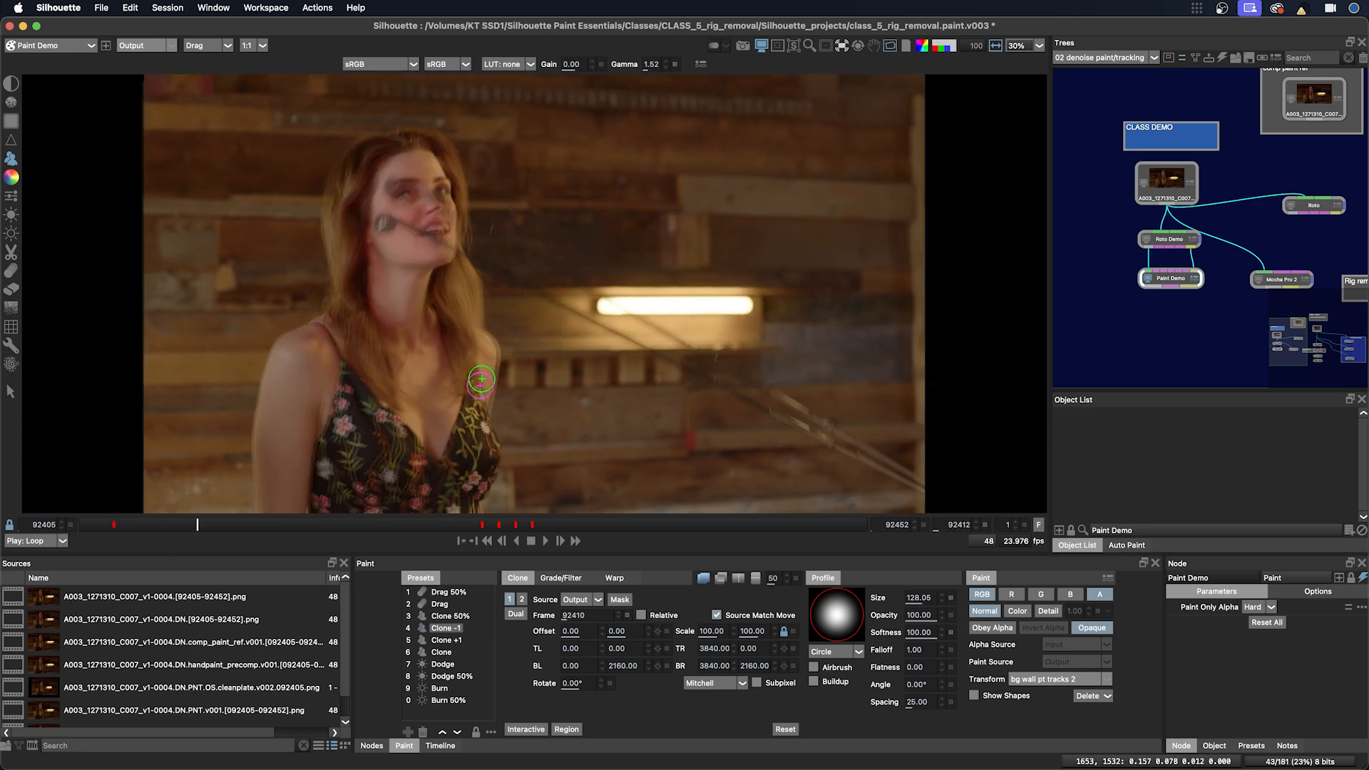
{"action": "key", "text": "o"}
{"action": "key", "text": "o"}
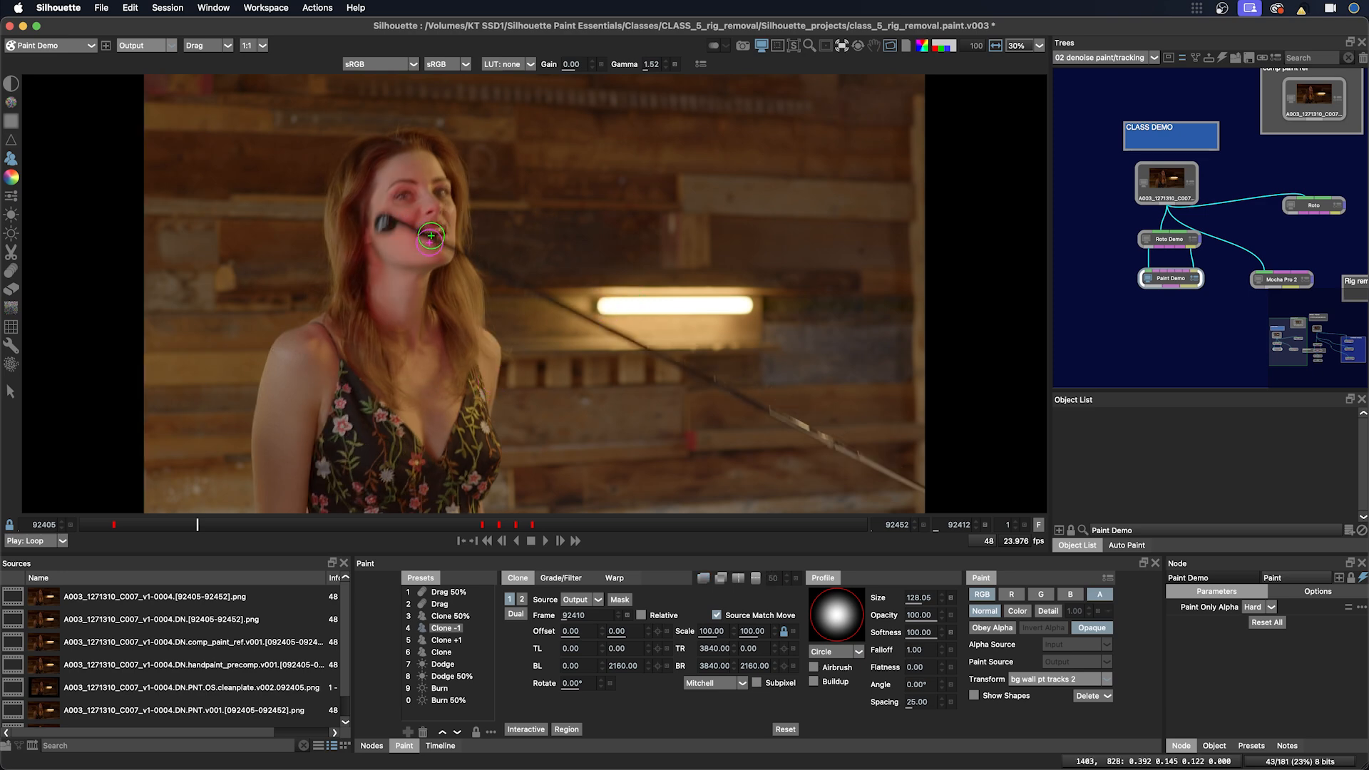
{"action": "key", "text": "o"}
{"action": "key", "text": "o"}
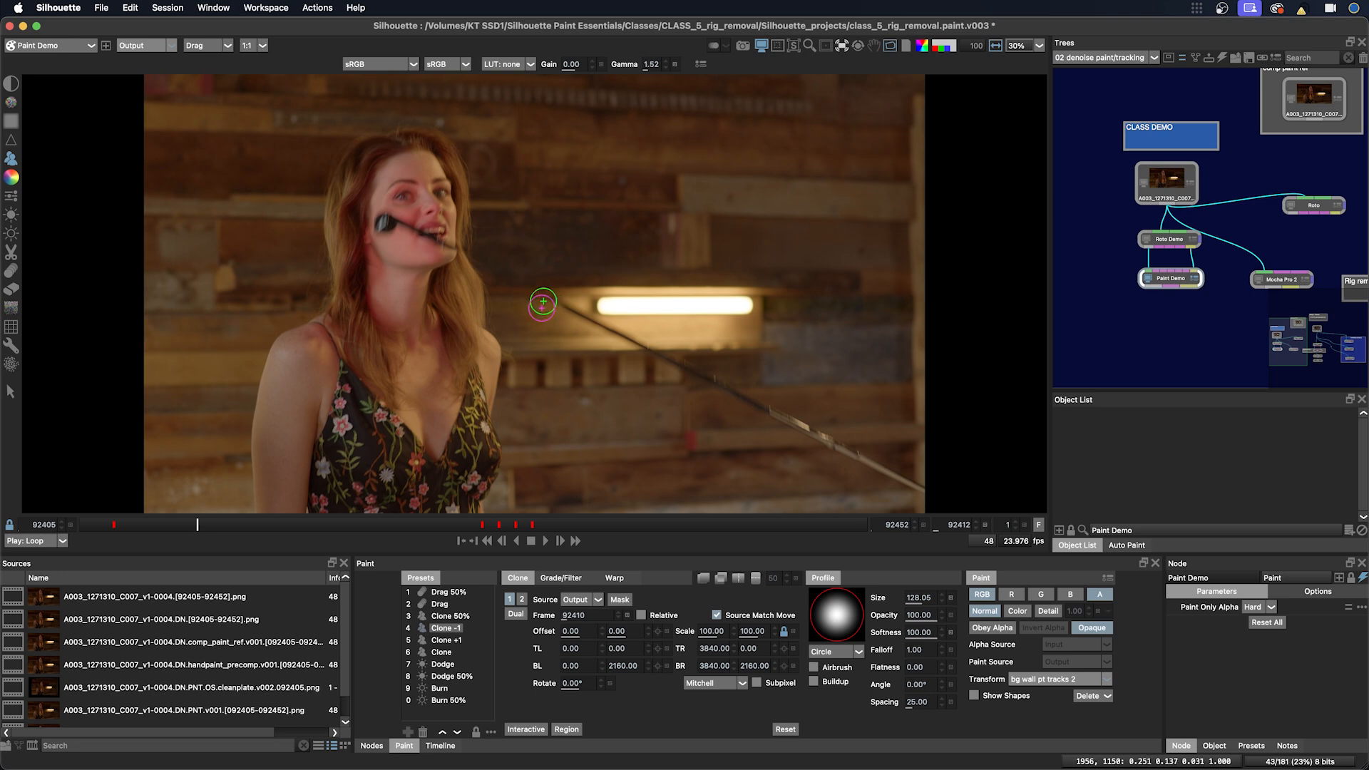
Step: Clone out the pole below the wall light on frame 92412, then go to frame 92409 to check the fixed source frame
{"action": "left_click_drag", "start_coordinate": [635, 345], "coordinate": [788, 426]}
{"action": "mouse_move", "coordinate": [683, 379]}
{"action": "left_mouse_down"}
{"action": "mouse_move", "coordinate": [761, 408]}
{"action": "mouse_move", "coordinate": [754, 420]}
{"action": "mouse_move", "coordinate": [806, 427]}
{"action": "left_mouse_up"}
{"action": "key", "text": "o"}
{"action": "key", "text": "o"}
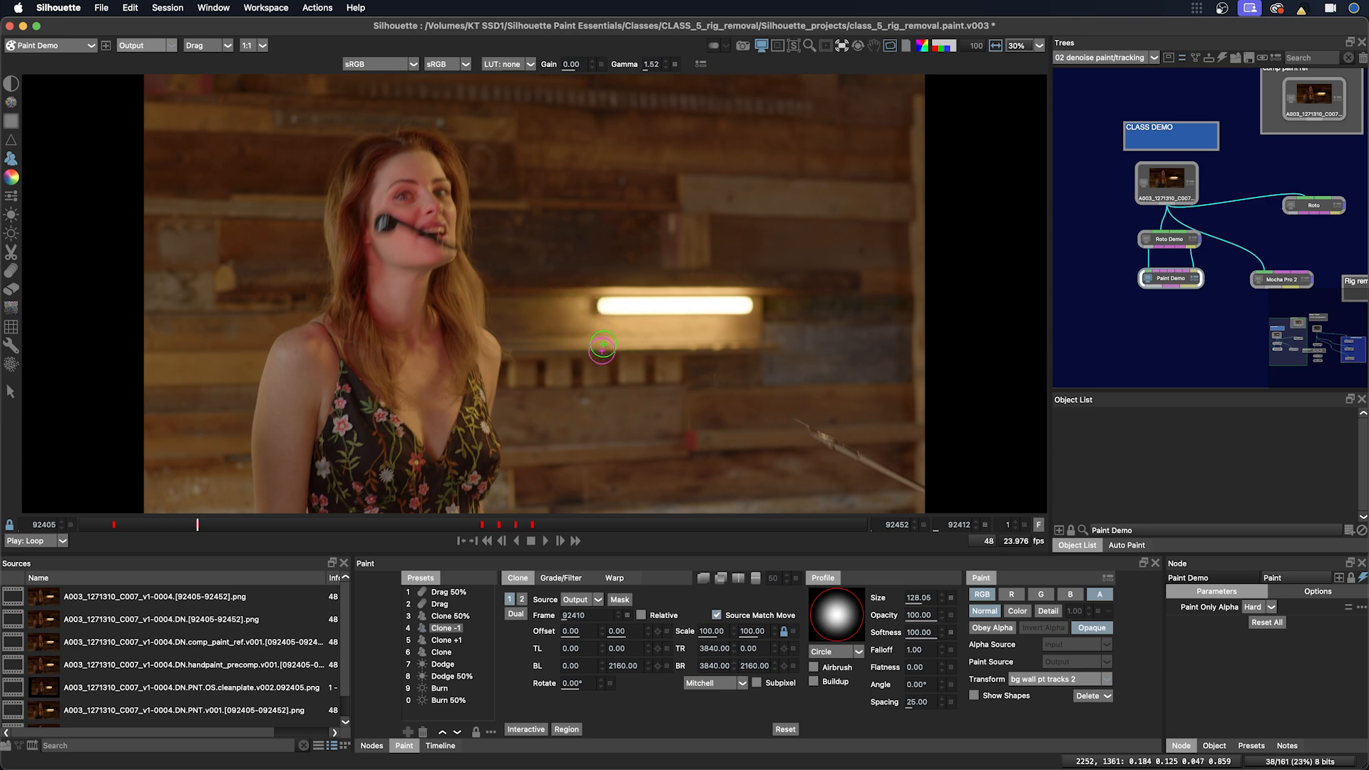
{"action": "key", "text": "Left"}
{"action": "key", "text": "Right"}
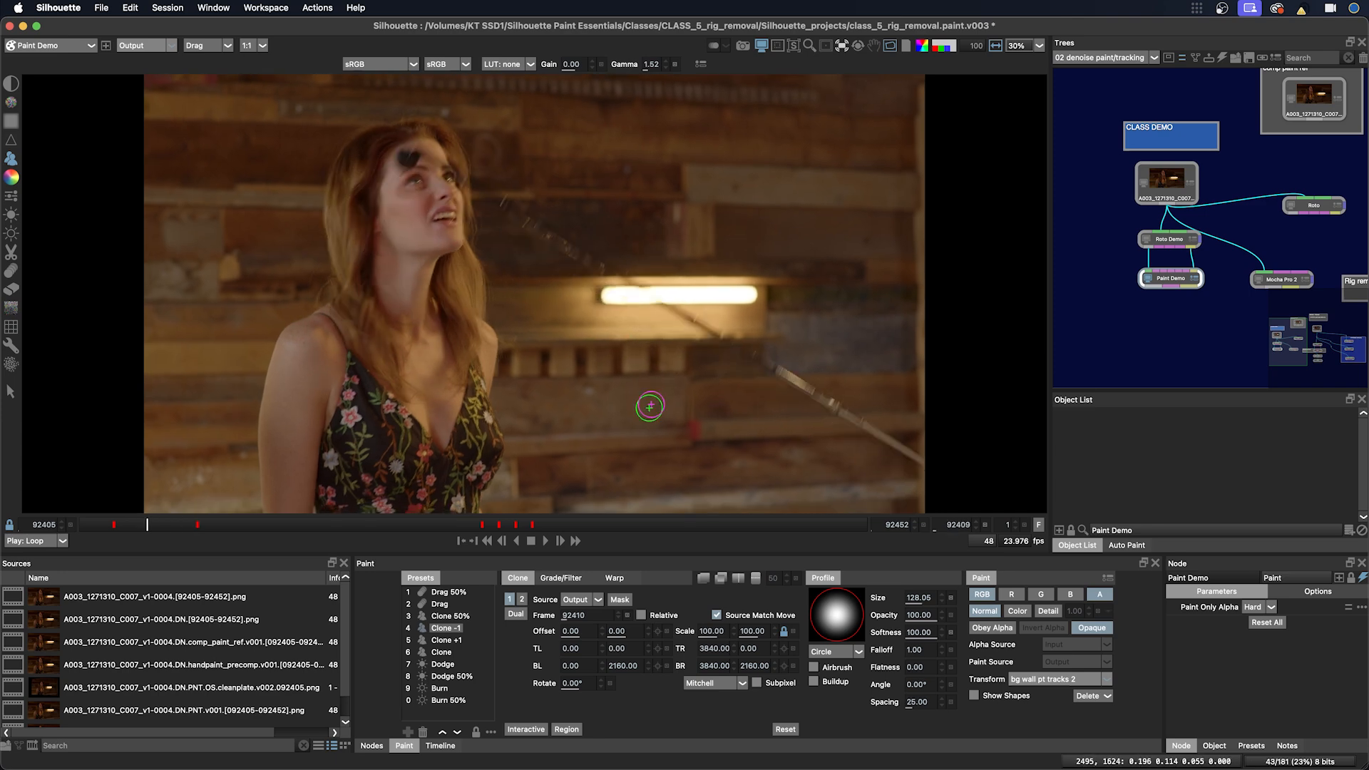
Step: Go to frame 92415, compare the source alignment with the onion-skin overlay, and clone out the boom pole across the wall beside the woman
{"action": "key", "text": "Right"}
{"action": "key", "text": "Left"}
{"action": "key", "text": "Left"}
{"action": "key", "text": "Right"}
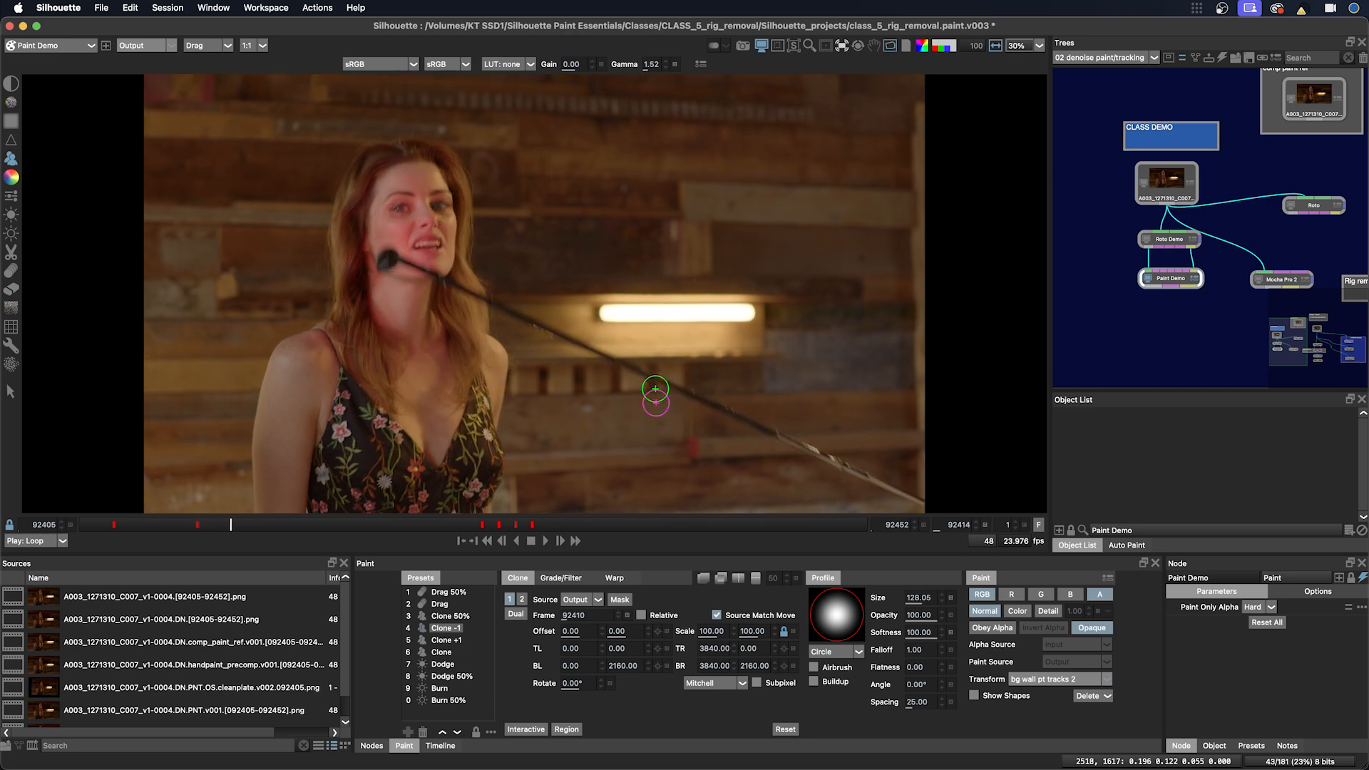
{"action": "key", "text": "Right"}
{"action": "key", "text": "Right"}
{"action": "key", "text": "Right"}
{"action": "key", "text": "o"}
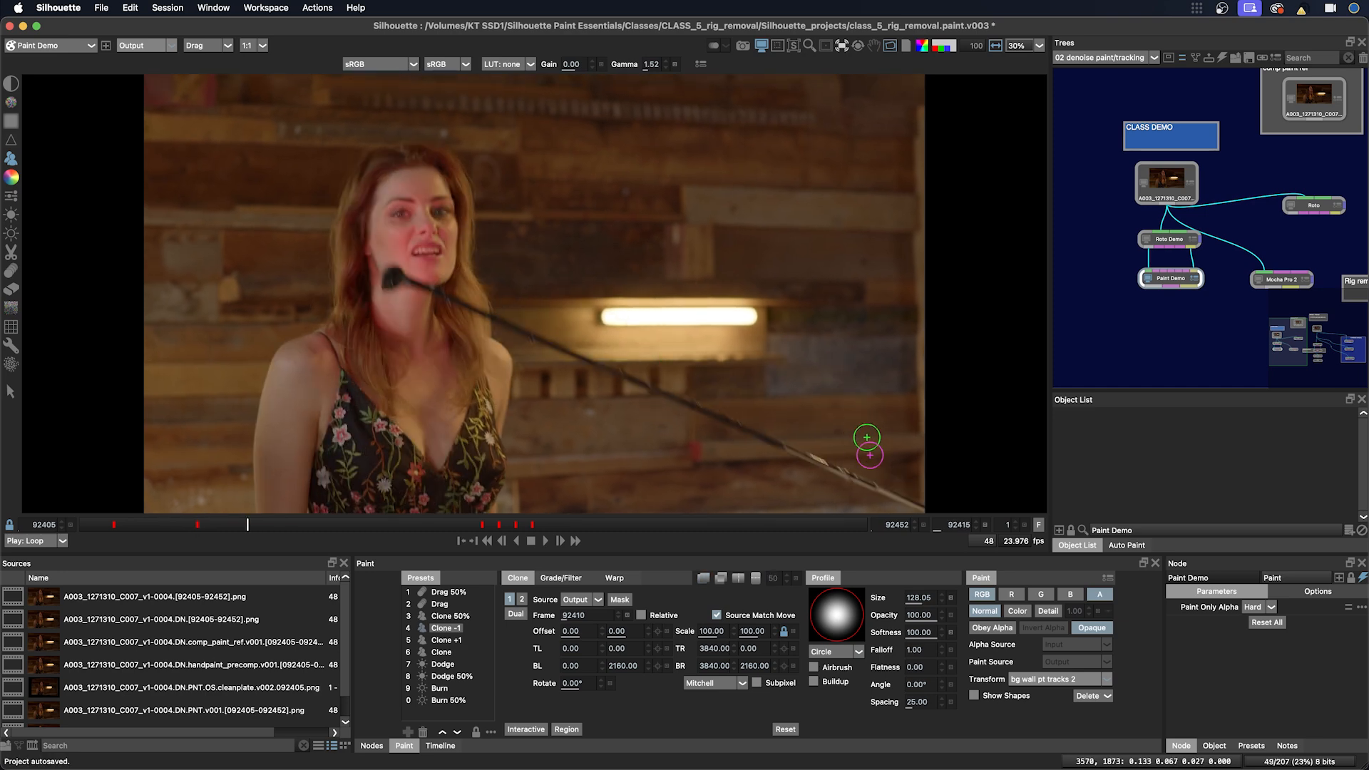
{"action": "key", "text": "o"}
{"action": "key", "text": "o"}
{"action": "mouse_move", "coordinate": [574, 342]}
{"action": "left_mouse_down"}
{"action": "mouse_move", "coordinate": [520, 311]}
{"action": "mouse_move", "coordinate": [890, 481]}
{"action": "mouse_move", "coordinate": [913, 509]}
{"action": "left_mouse_up"}
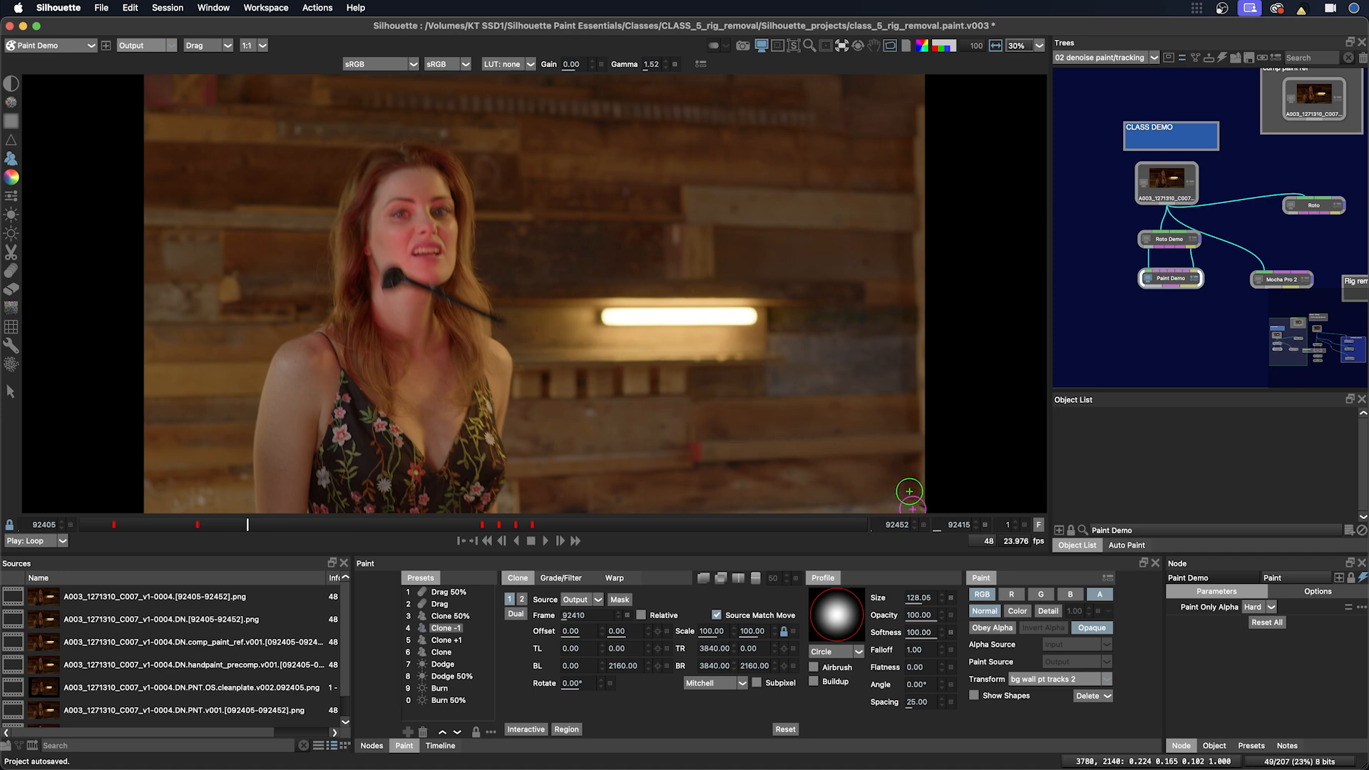
Step: Clone out the pole across the wall on frame 92414, then go to frame 92422
{"action": "key", "text": "Left"}
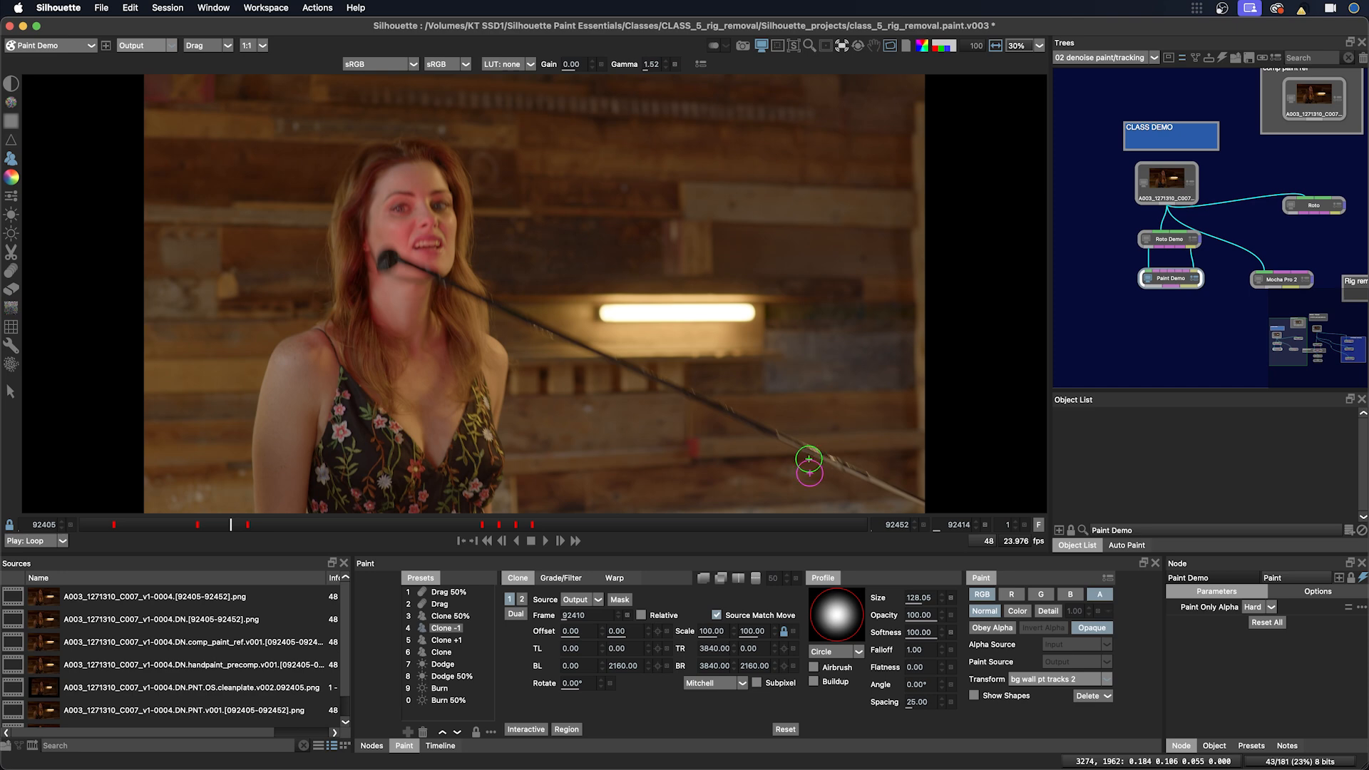
{"action": "left_click_drag", "start_coordinate": [514, 308], "coordinate": [911, 497]}
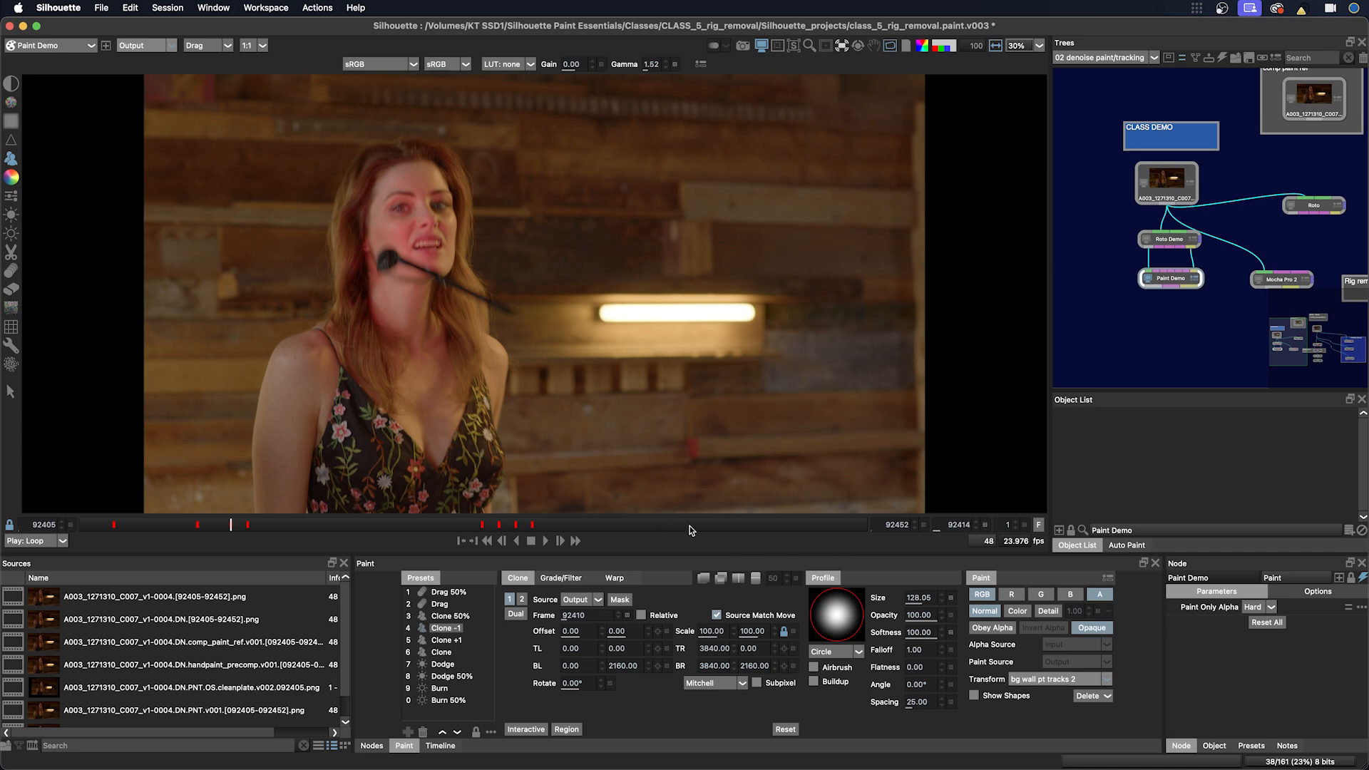
{"action": "left_click_drag", "start_coordinate": [231, 526], "coordinate": [390, 527]}
{"action": "mouse_move", "coordinate": [383, 526]}
{"action": "left_mouse_down"}
{"action": "mouse_move", "coordinate": [531, 529]}
{"action": "mouse_move", "coordinate": [364, 526]}
{"action": "left_mouse_up"}
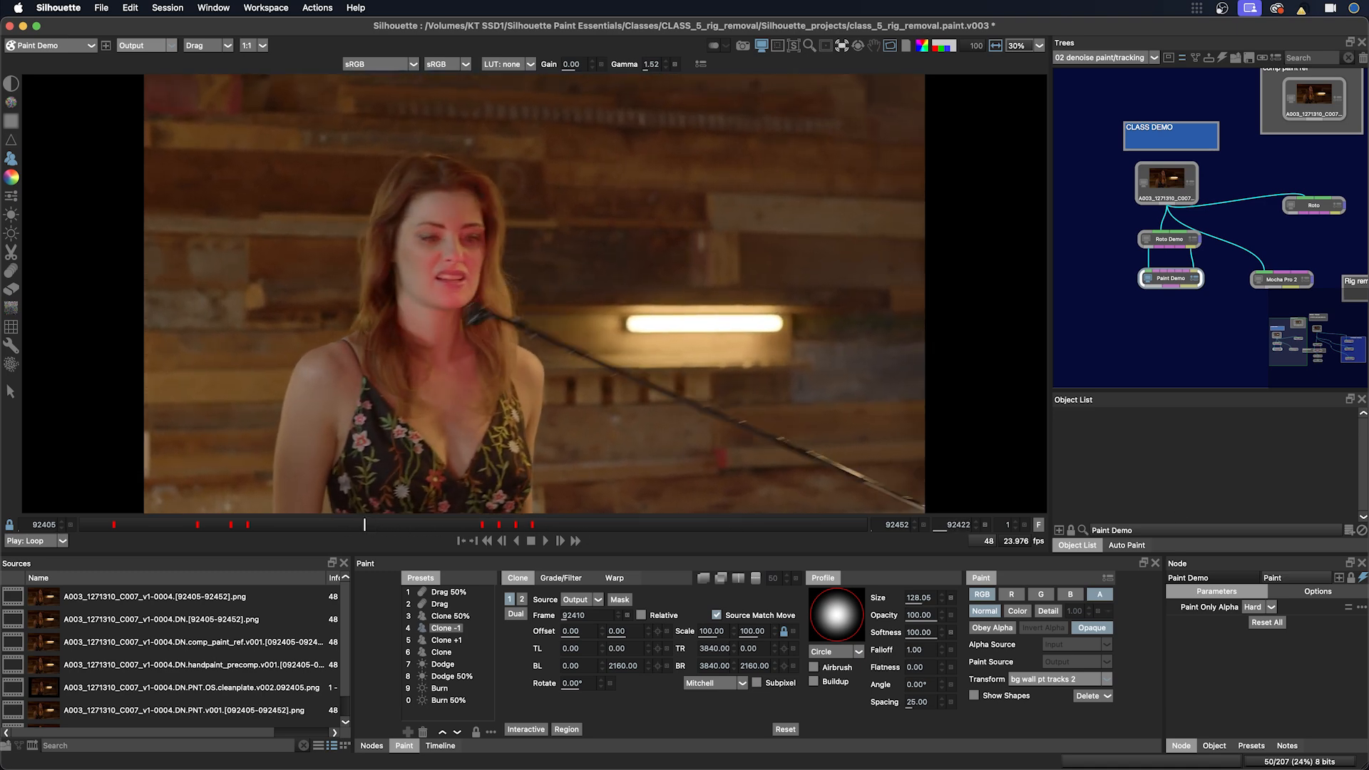